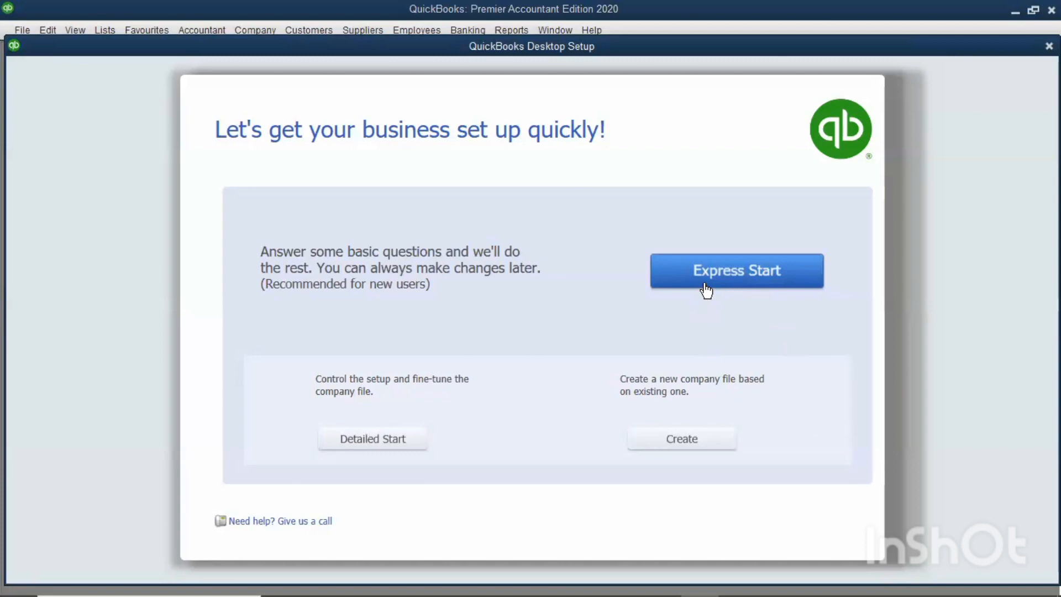
Begin the express company setup and enter ABC Ltd as the company name.
click(706, 288)
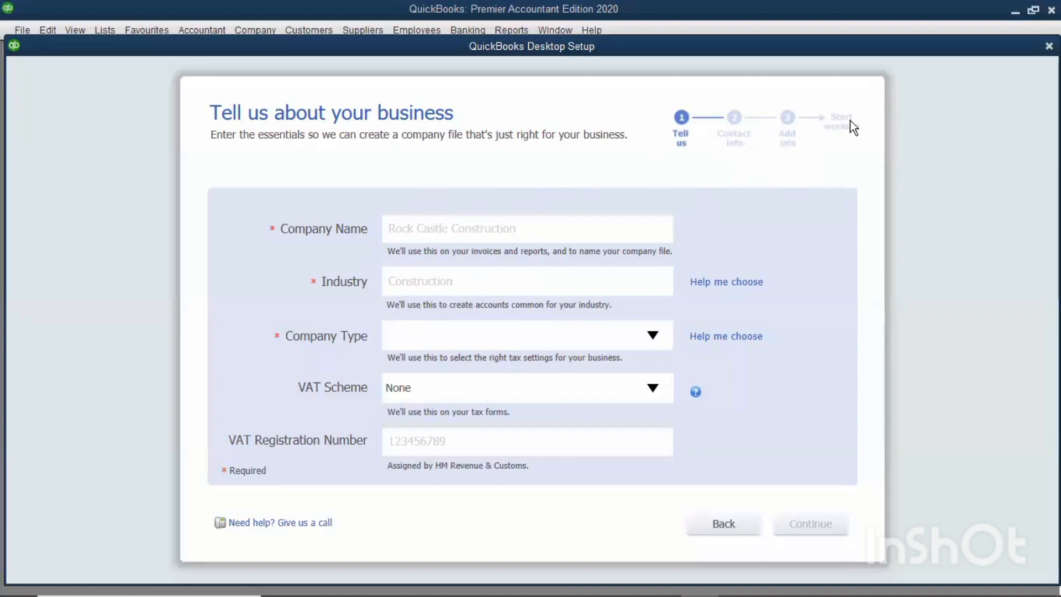
click(445, 231)
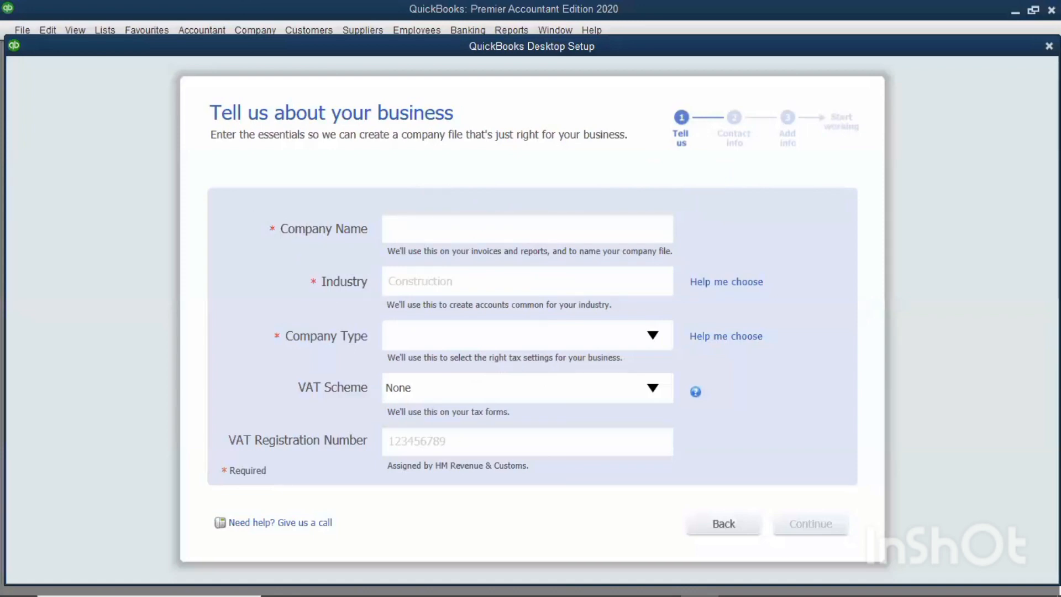
text(ABC Ltd)
Examine the list of available industries and the accounts recommended for Accounting or Bookkeeping.
click(641, 286)
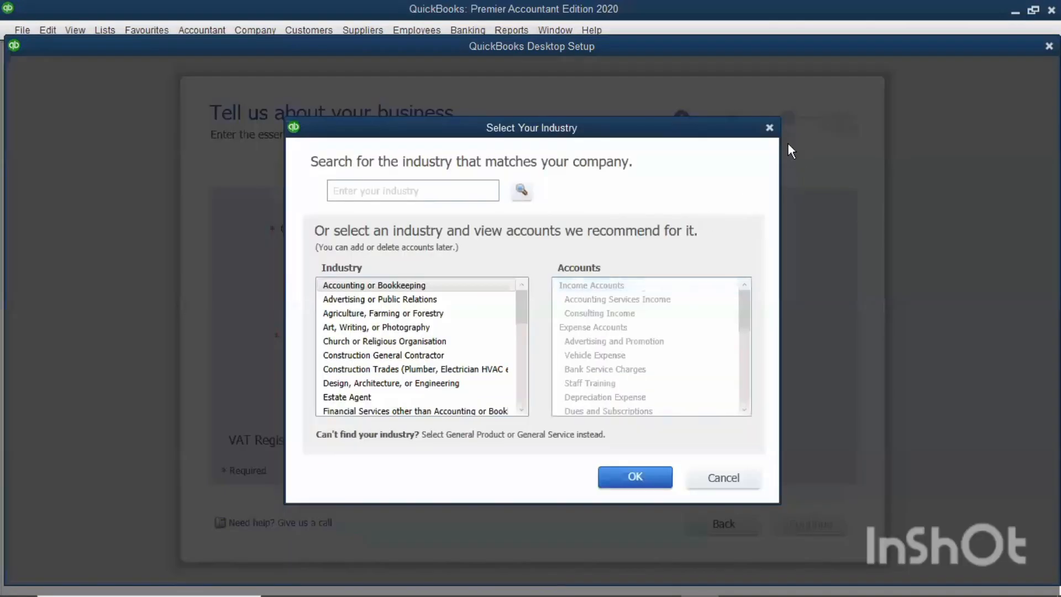
click(770, 129)
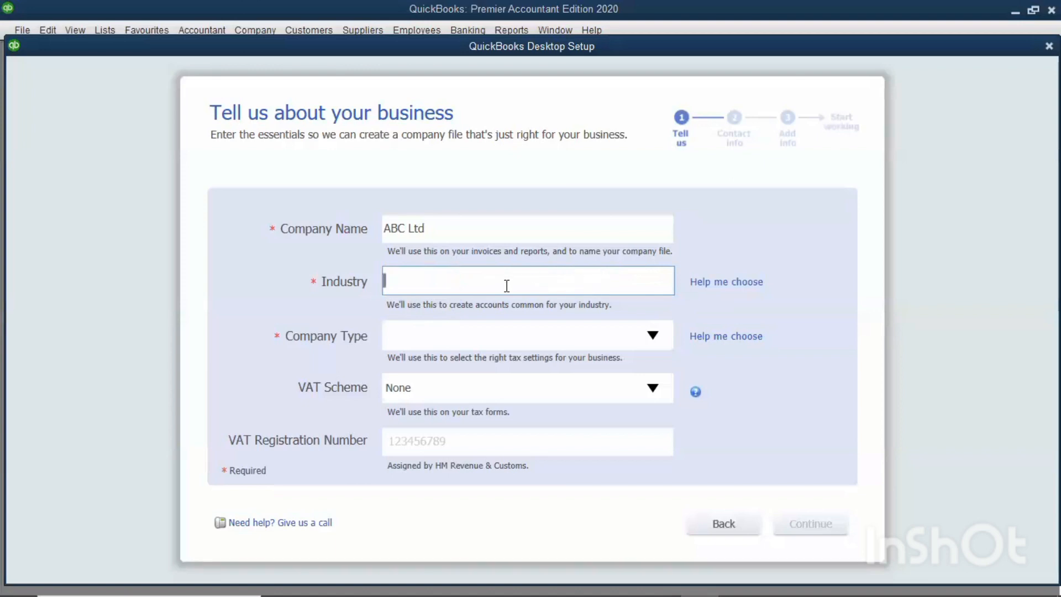
click(727, 284)
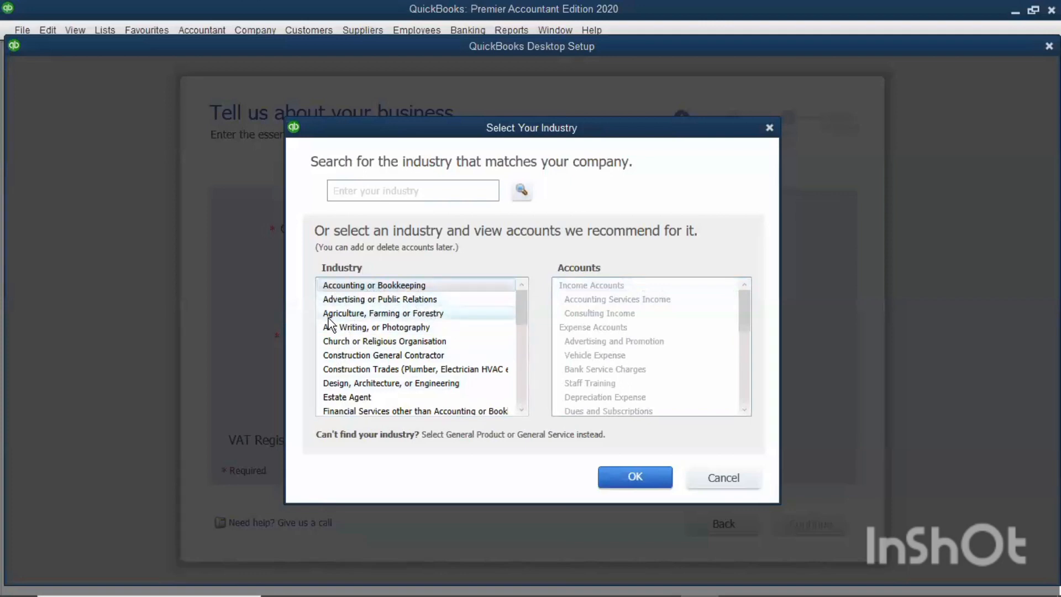
scroll(390, 327, down, 6)
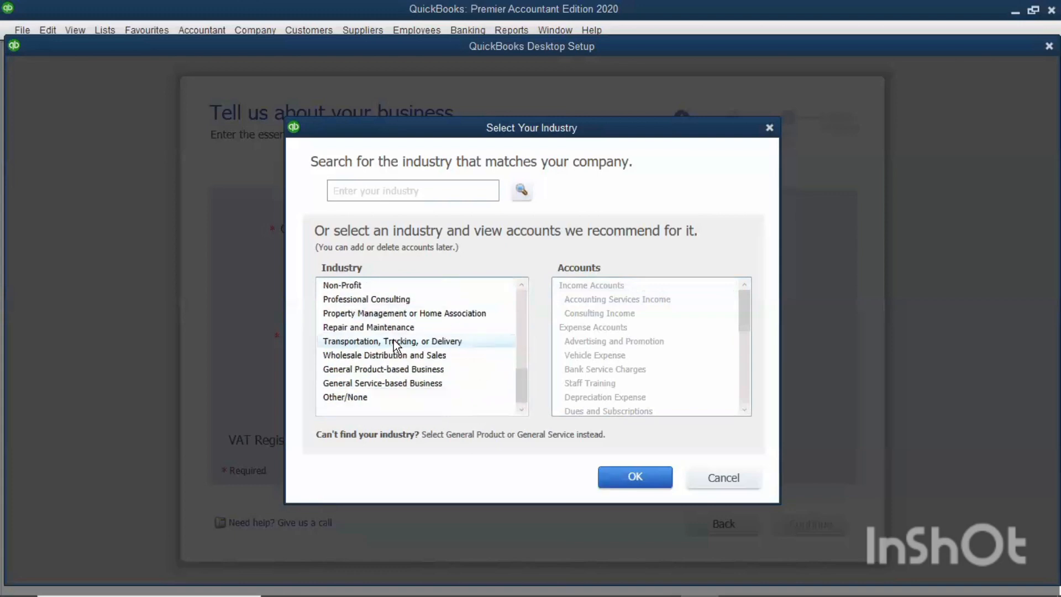
scroll(390, 332, up, 4)
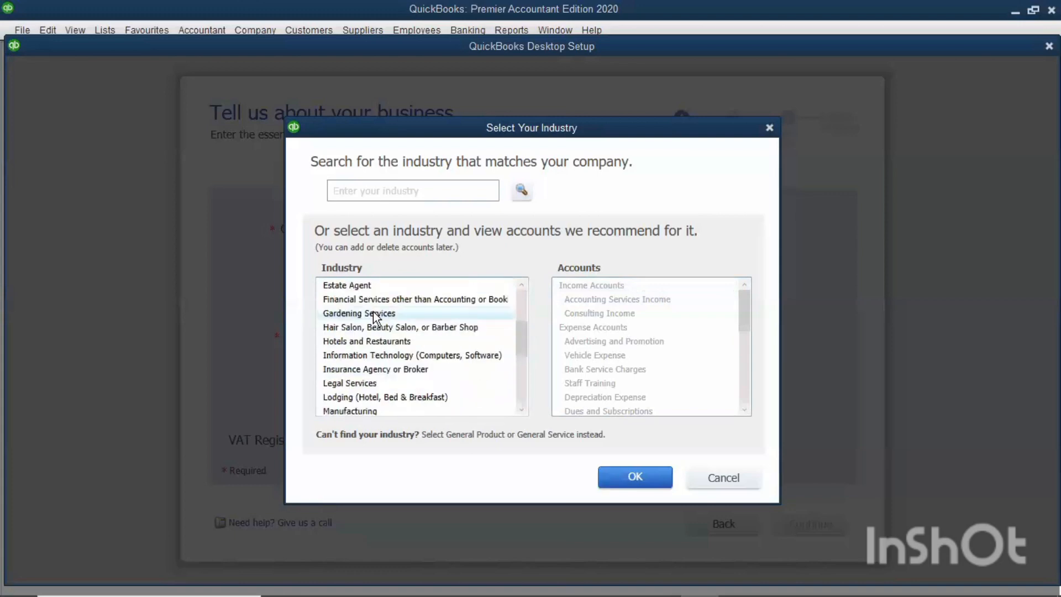
scroll(374, 316, up, 3)
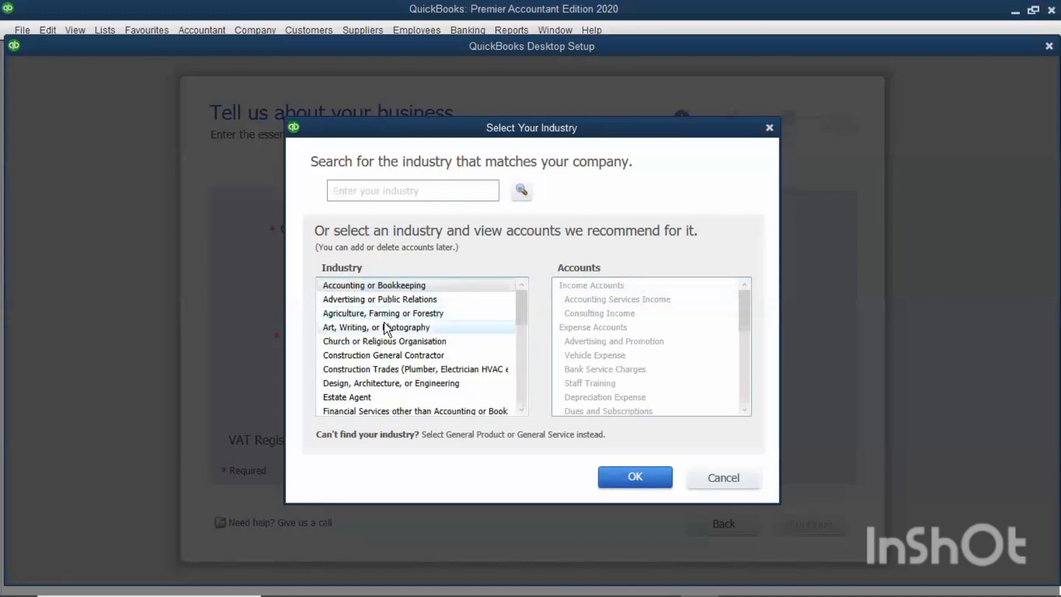
scroll(387, 330, down, 6)
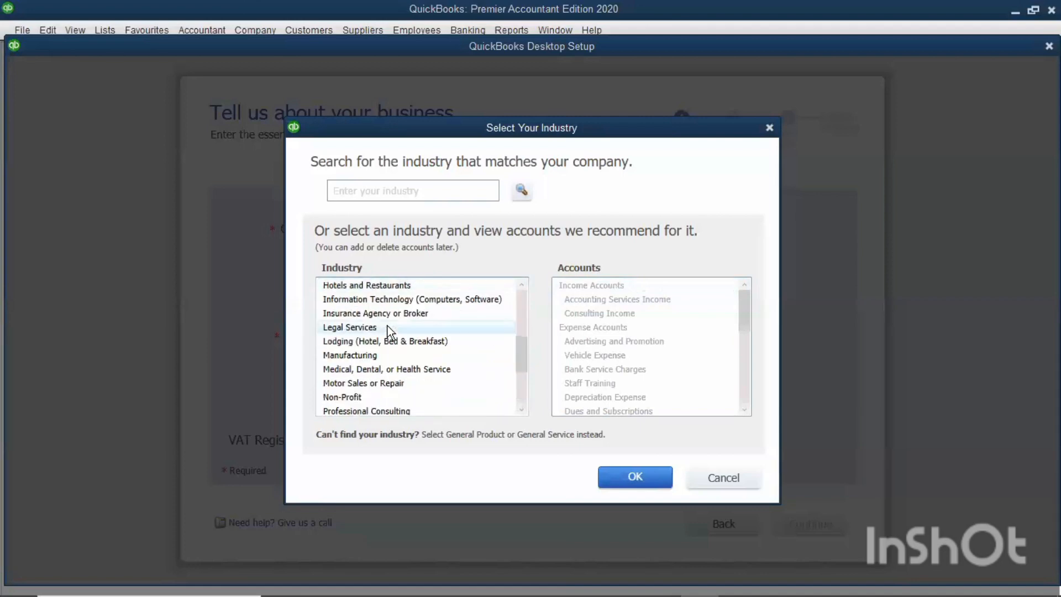
scroll(387, 327, down, 1)
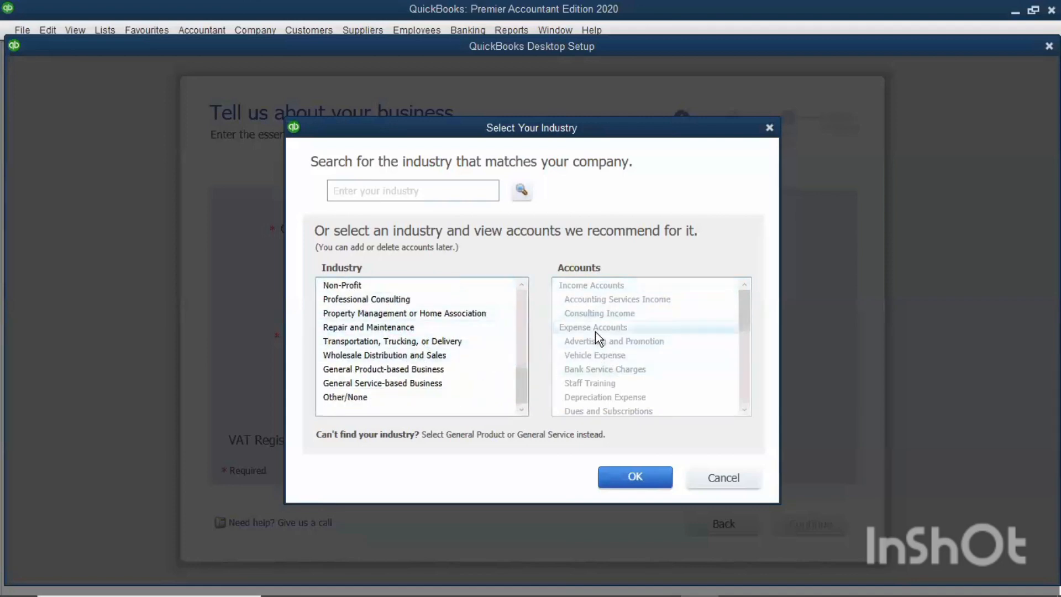
scroll(595, 331, down, 6)
scroll(570, 340, up, 7)
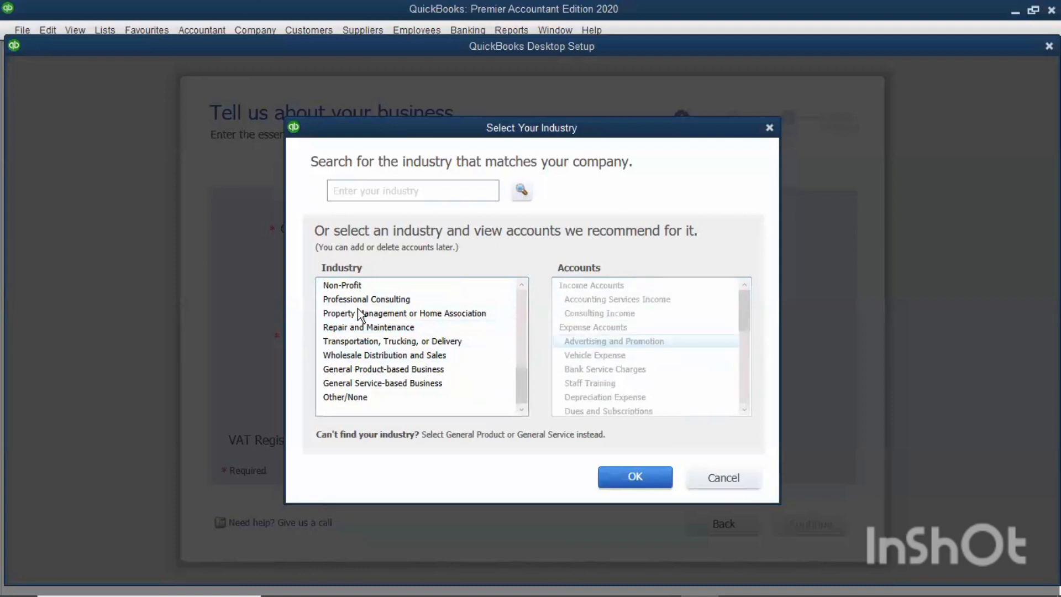
scroll(356, 319, up, 7)
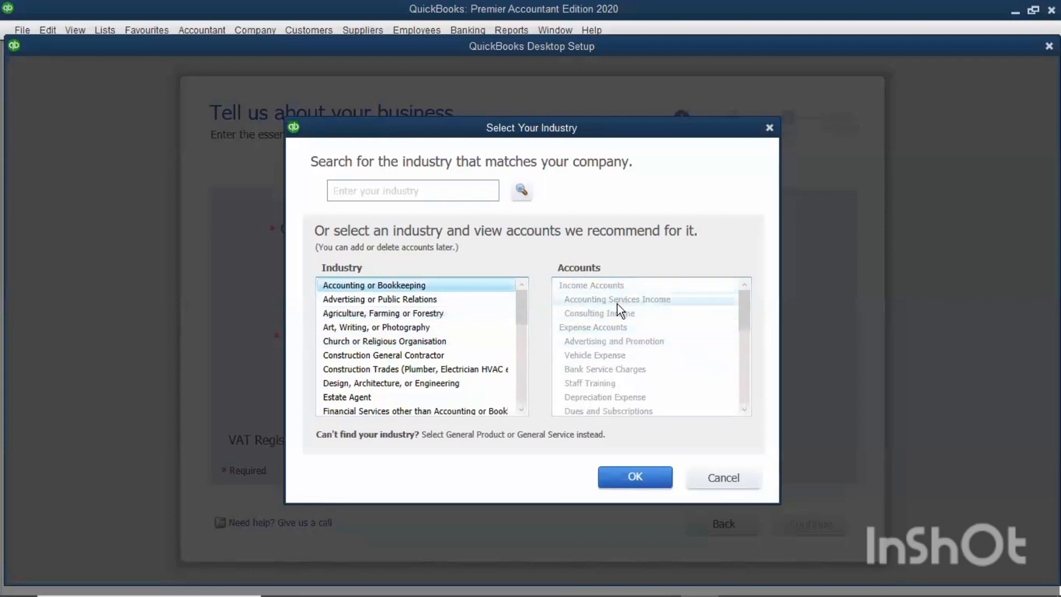
scroll(618, 310, down, 1)
scroll(618, 315, down, 5)
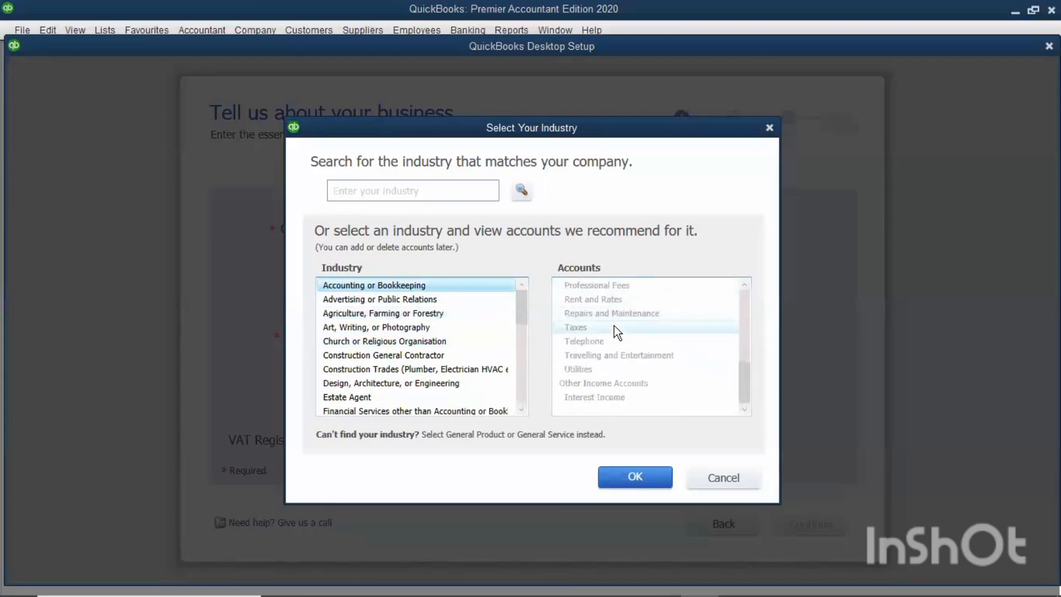
scroll(618, 338, up, 5)
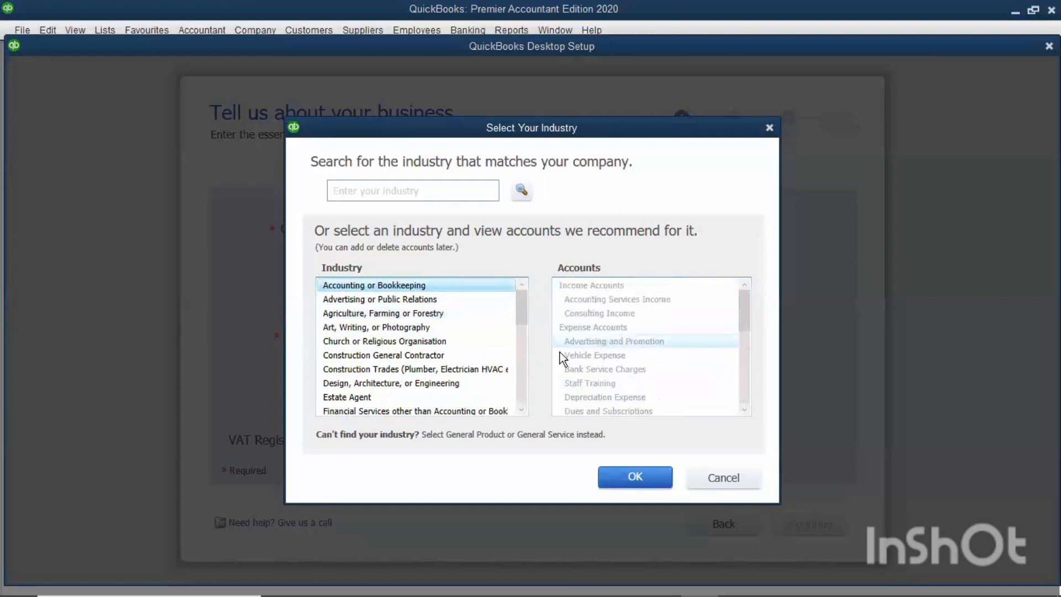
scroll(398, 365, down, 2)
scroll(384, 361, up, 1)
Examine the accounts recommended for the Estate Agent industry.
click(383, 357)
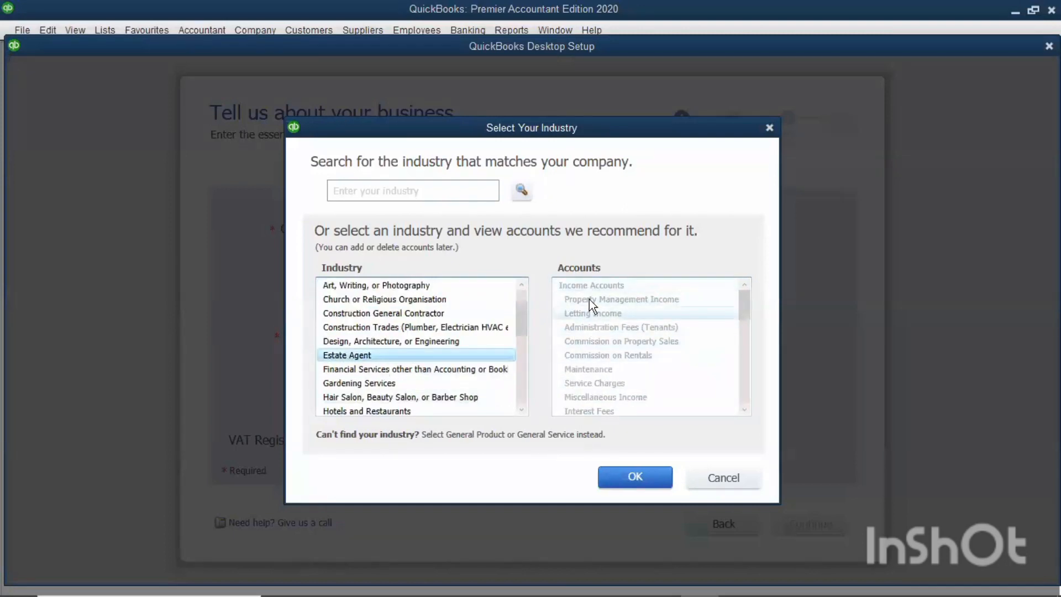
scroll(622, 335, down, 10)
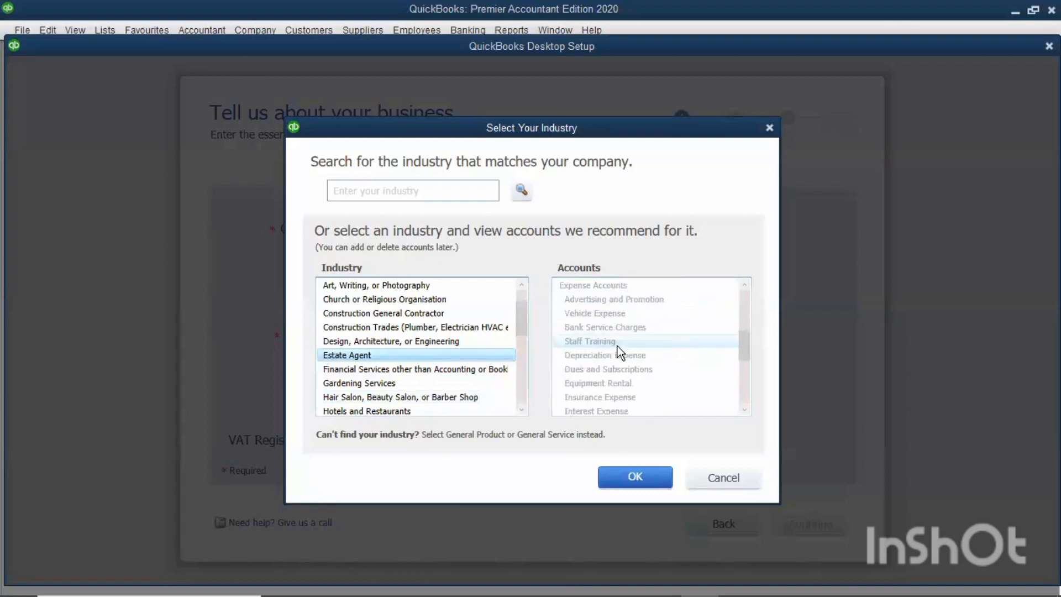
scroll(615, 355, up, 10)
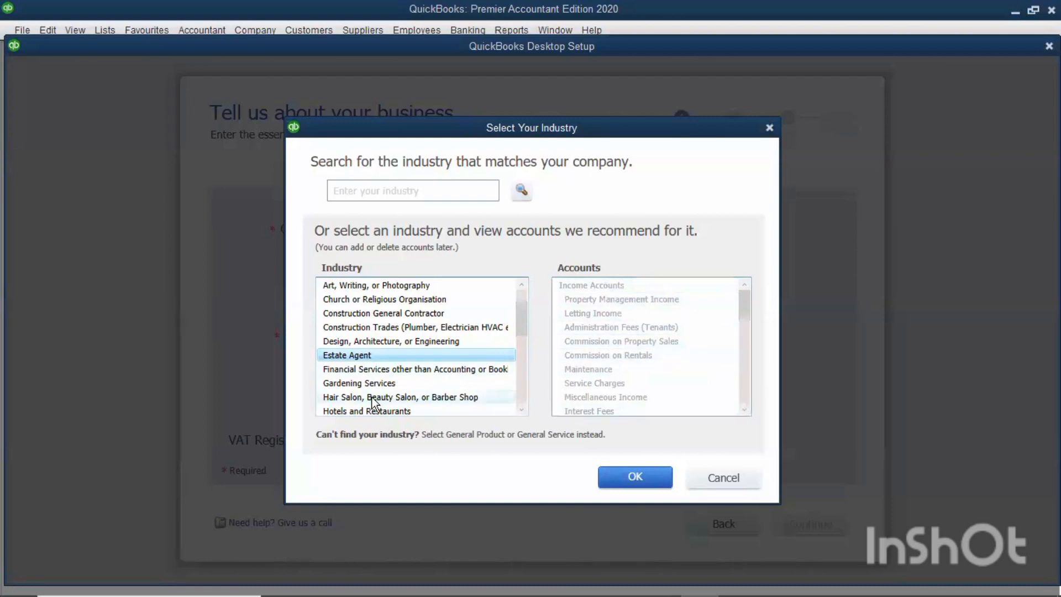
Choose General Product-based Business as the company's industry.
scroll(370, 395, down, 2)
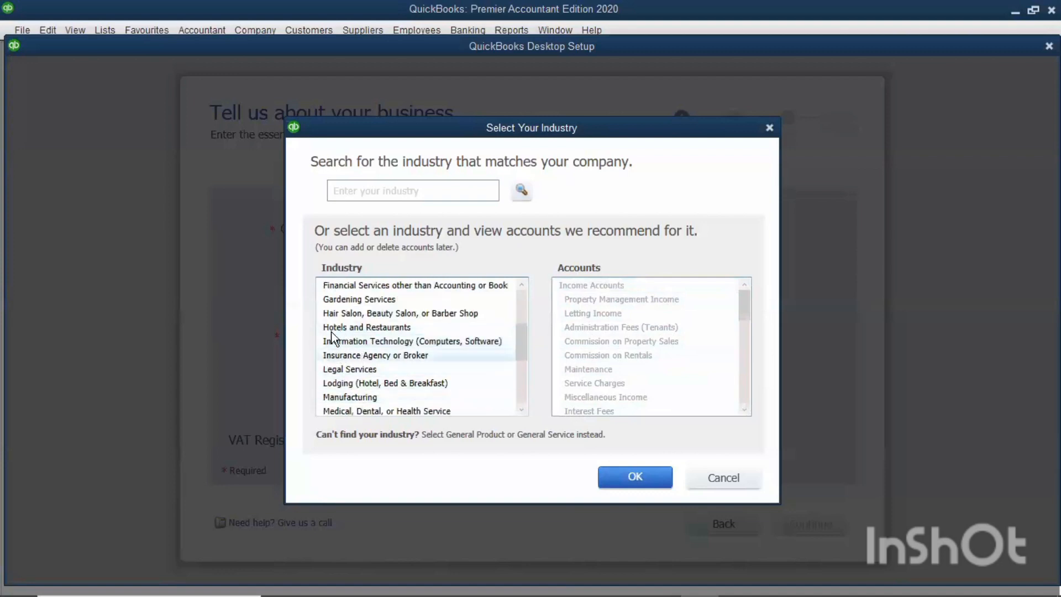
scroll(365, 343, down, 4)
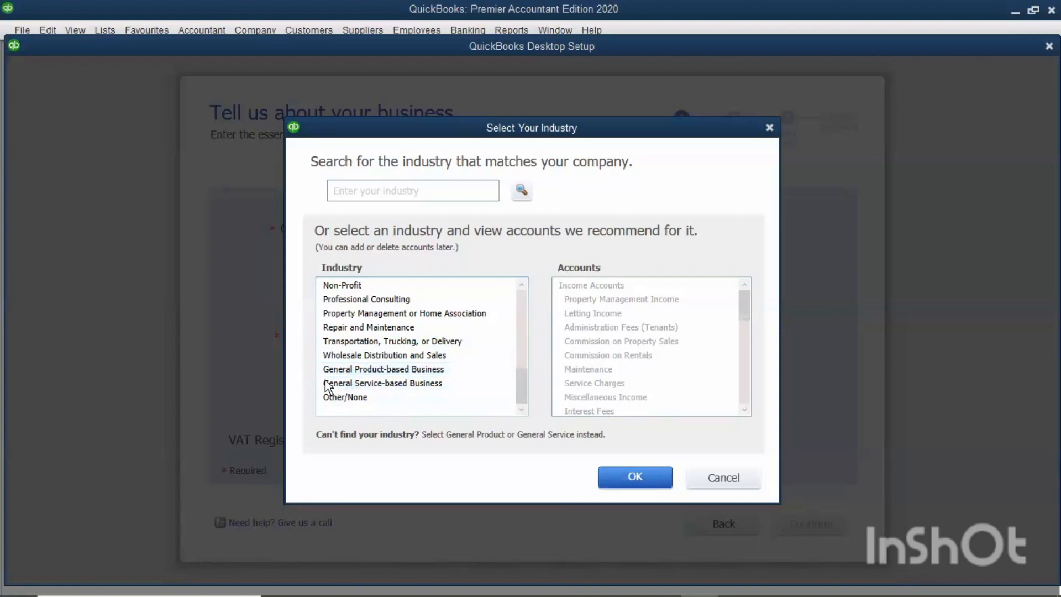
click(355, 370)
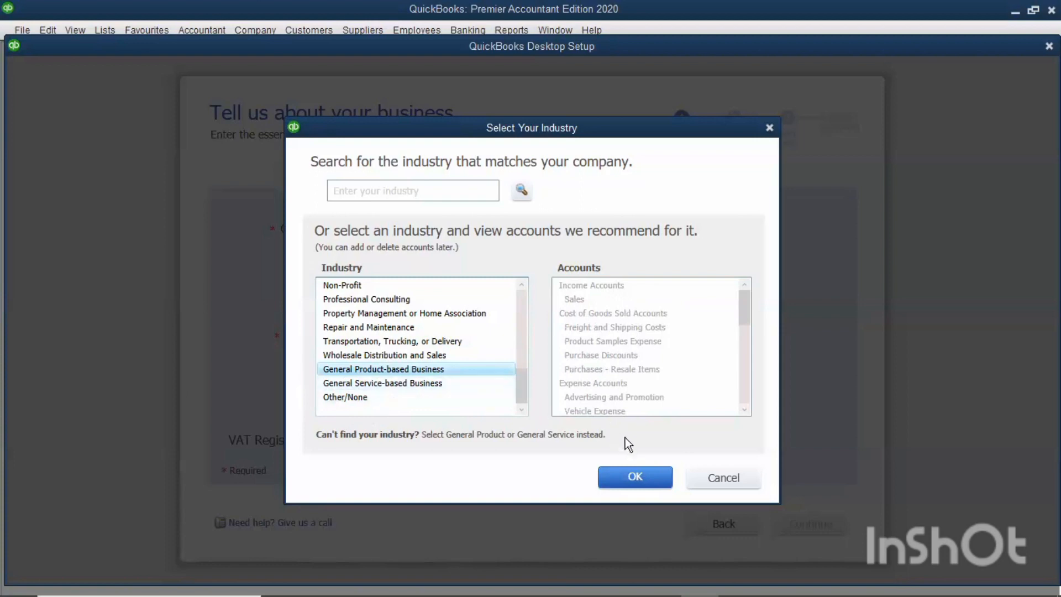
click(631, 477)
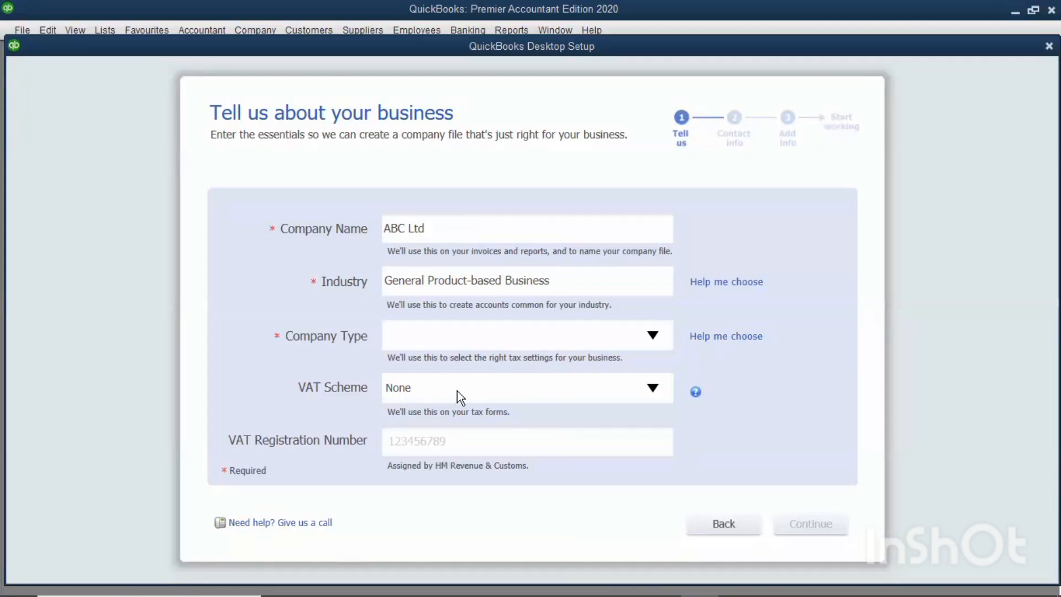
Set the company type to Company - Limited liability or unlimited using the guided company type selection.
click(654, 340)
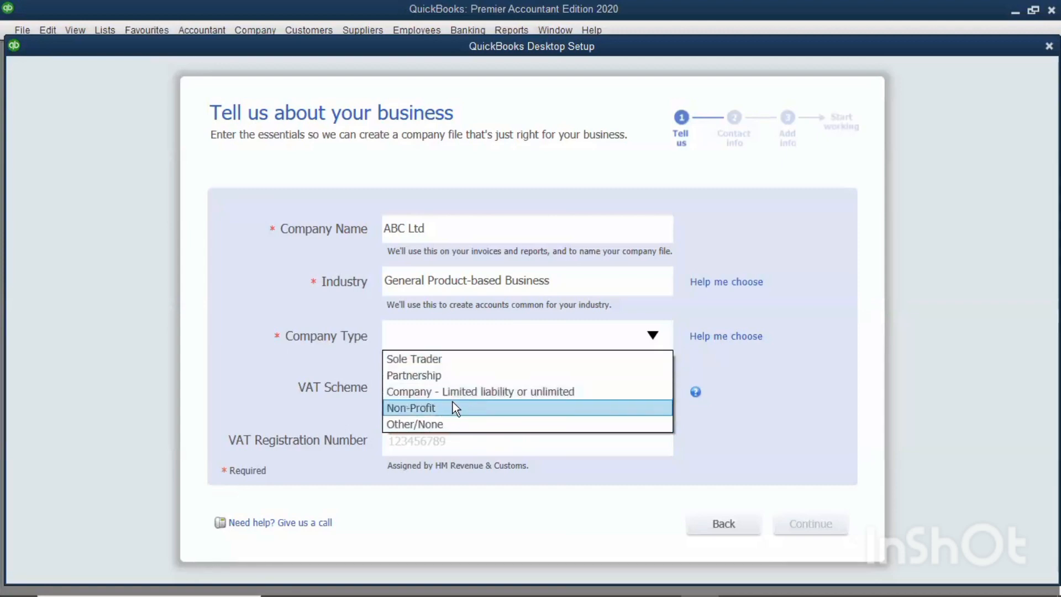
click(757, 425)
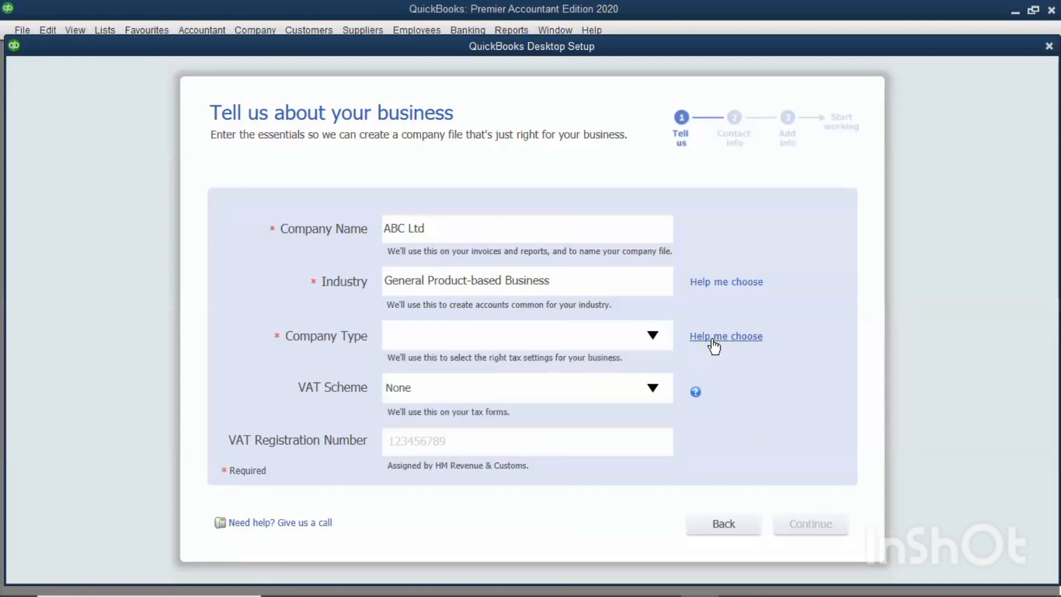
click(714, 344)
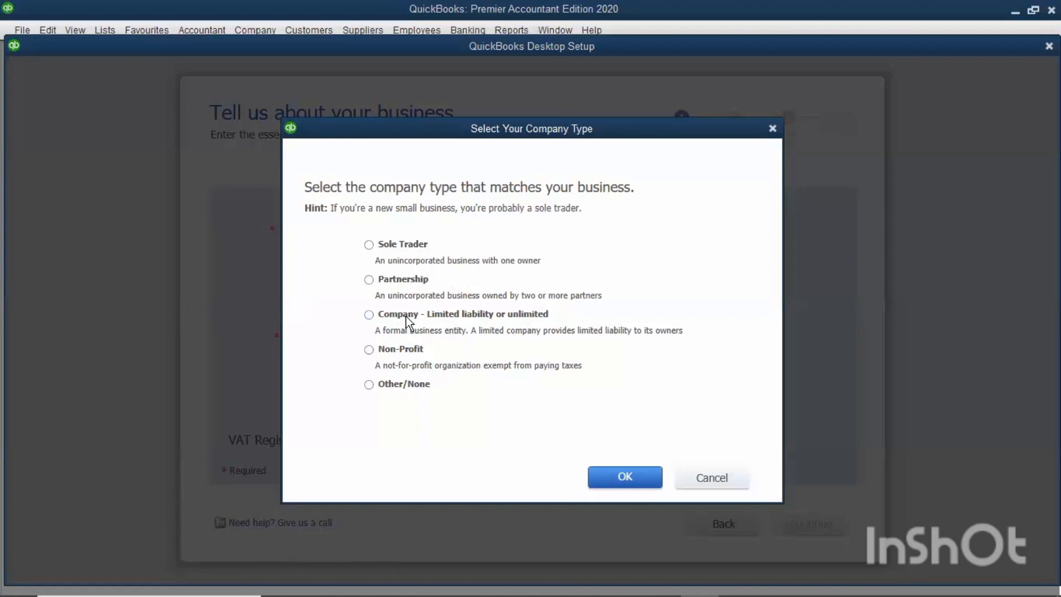
click(369, 314)
click(606, 478)
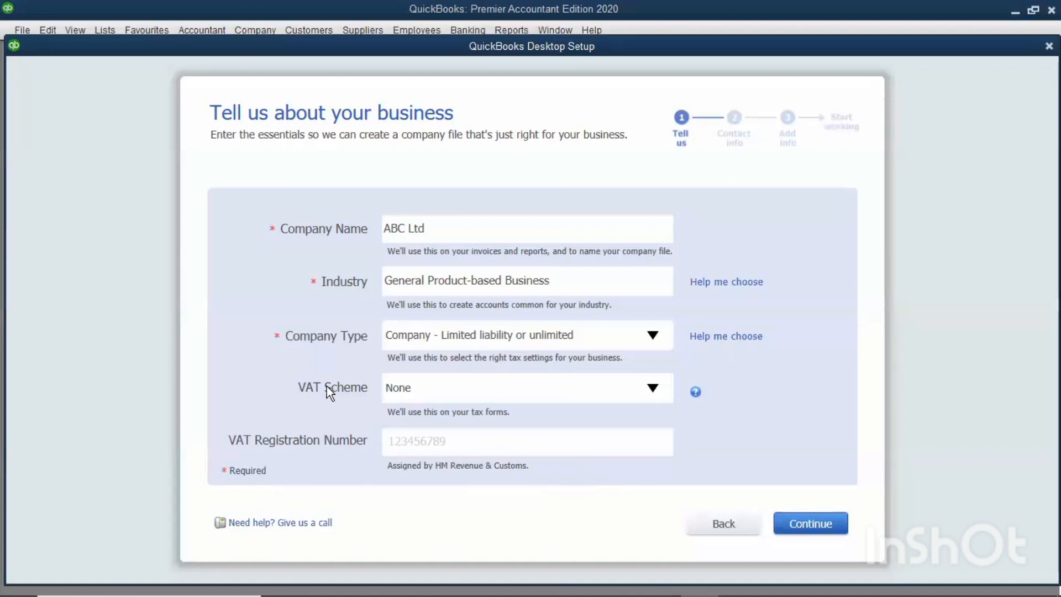
Try the Standard Scheme as the VAT scheme and return it to None.
click(647, 388)
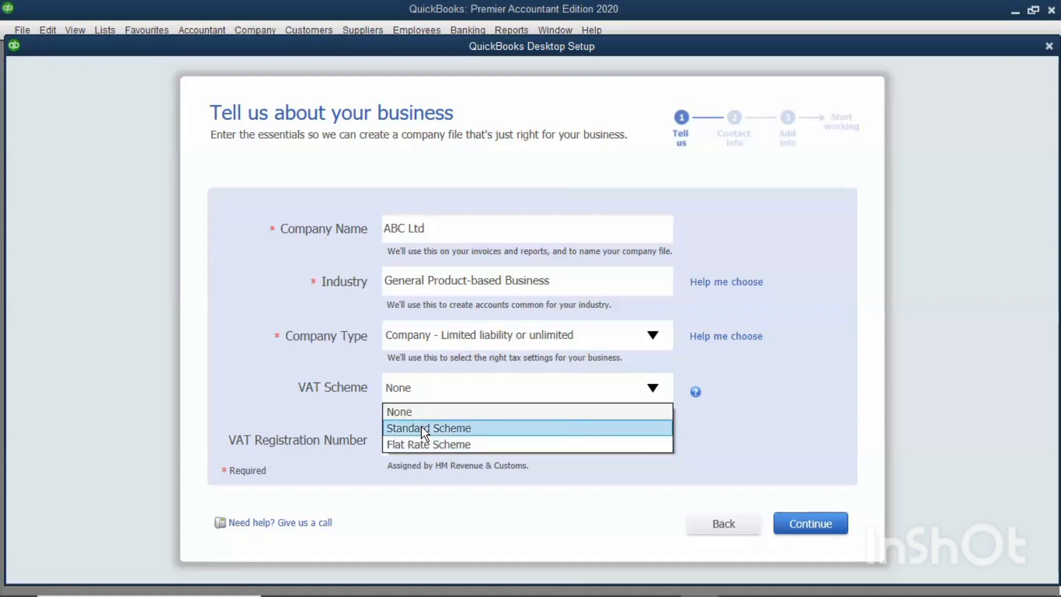
click(424, 429)
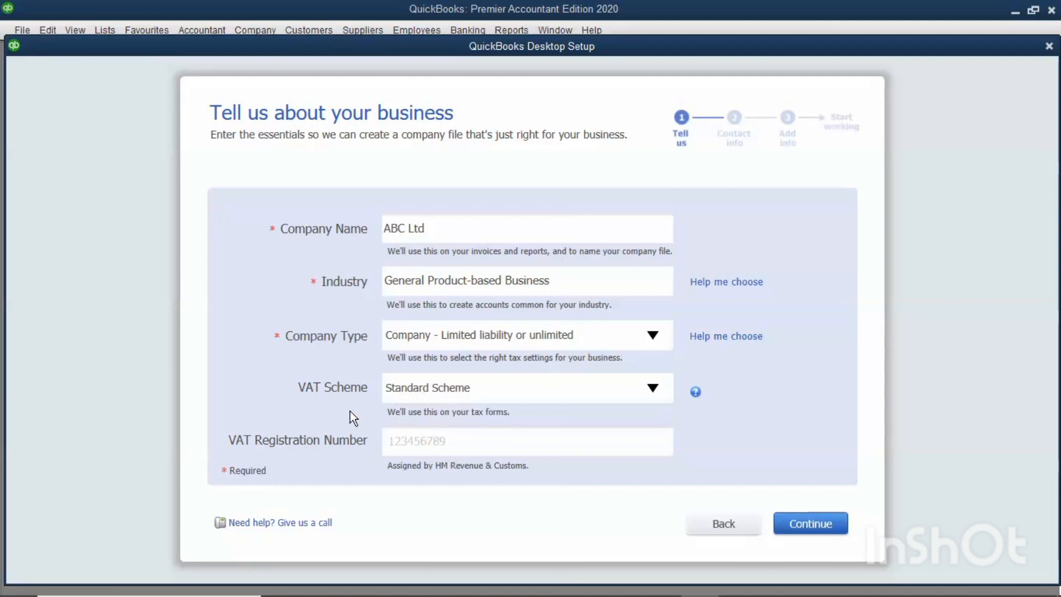
click(408, 439)
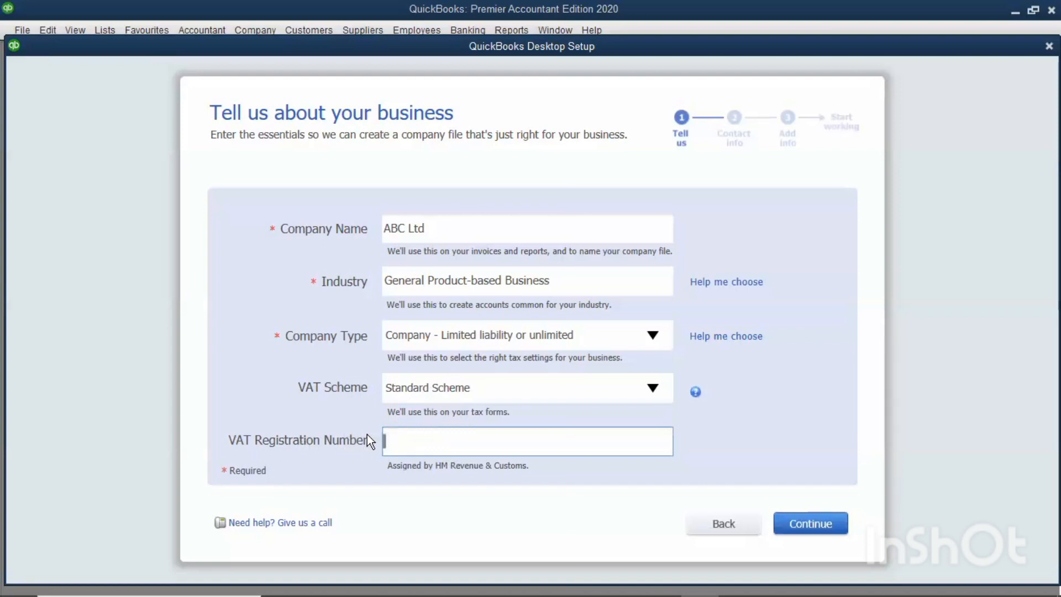
click(635, 387)
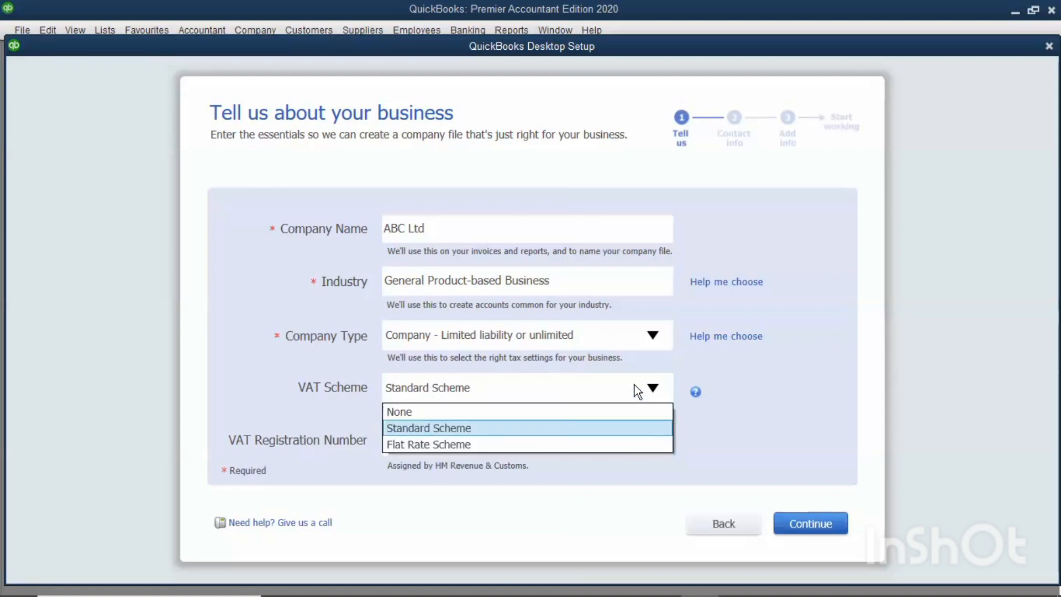
click(535, 412)
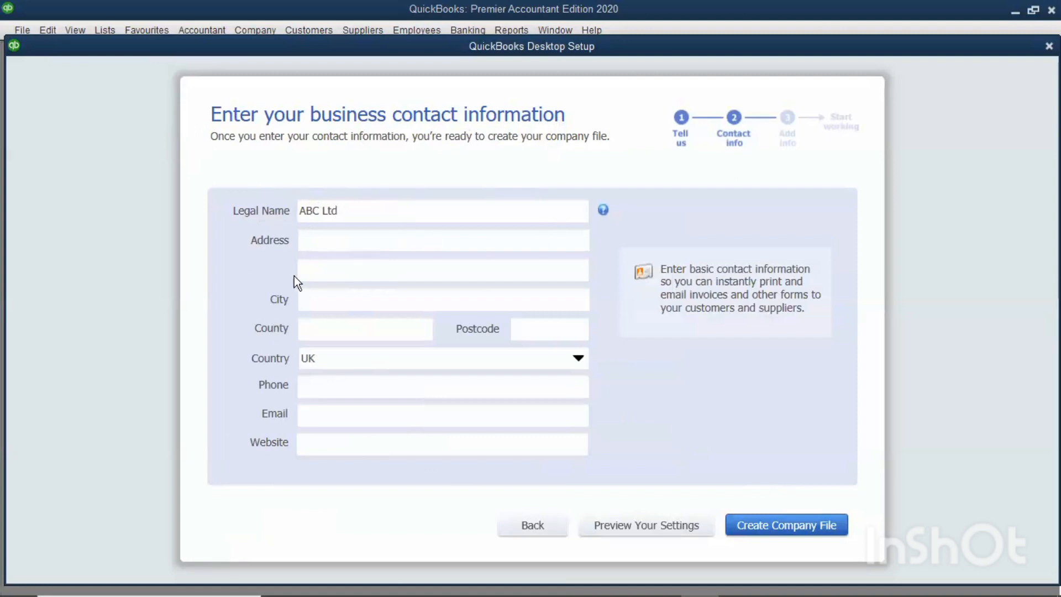
Fill in the company's address line, city, county and postcode in the business contact information.
click(308, 240)
text(334)
click(345, 299)
text(Nairobi)
click(354, 333)
text(Nairobi)
click(529, 328)
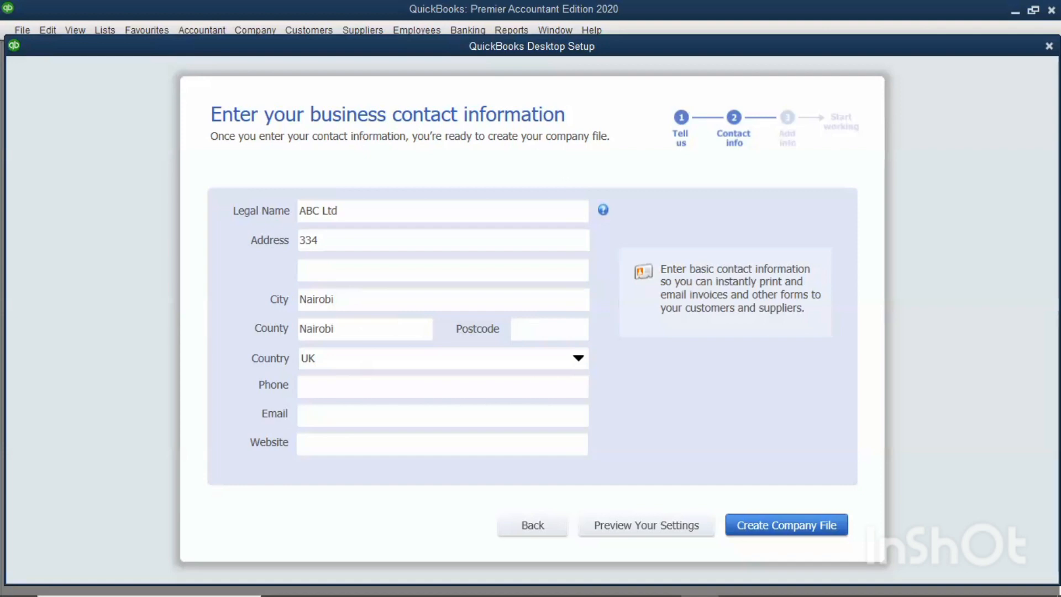
Set the company's country to Kenya.
click(356, 361)
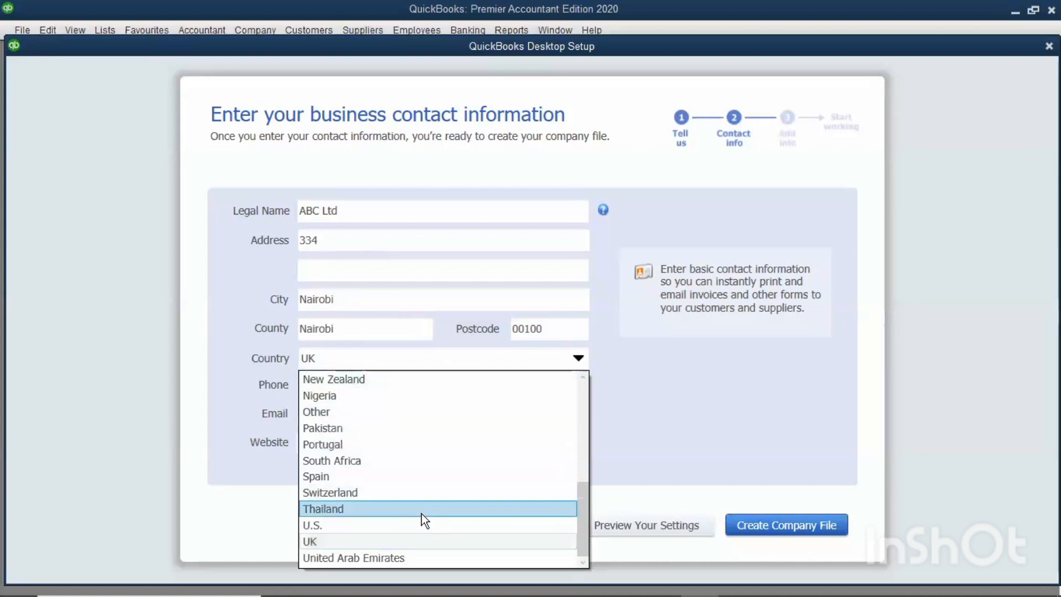
scroll(424, 519, up, 5)
scroll(422, 515, down, 1)
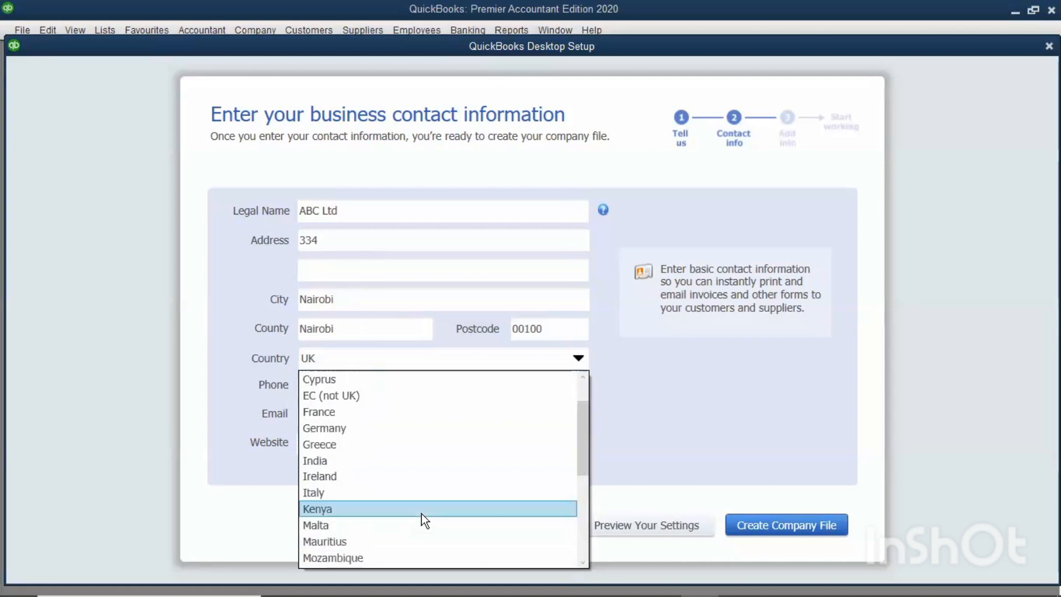
click(360, 507)
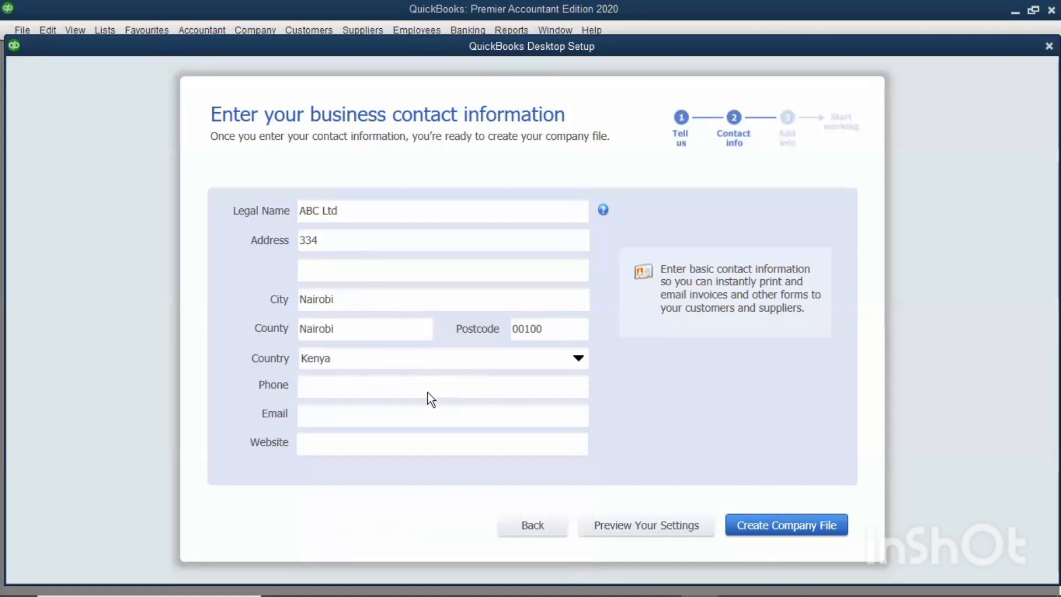
Enter the company's phone number and email address in the business contact information.
click(389, 392)
click(331, 422)
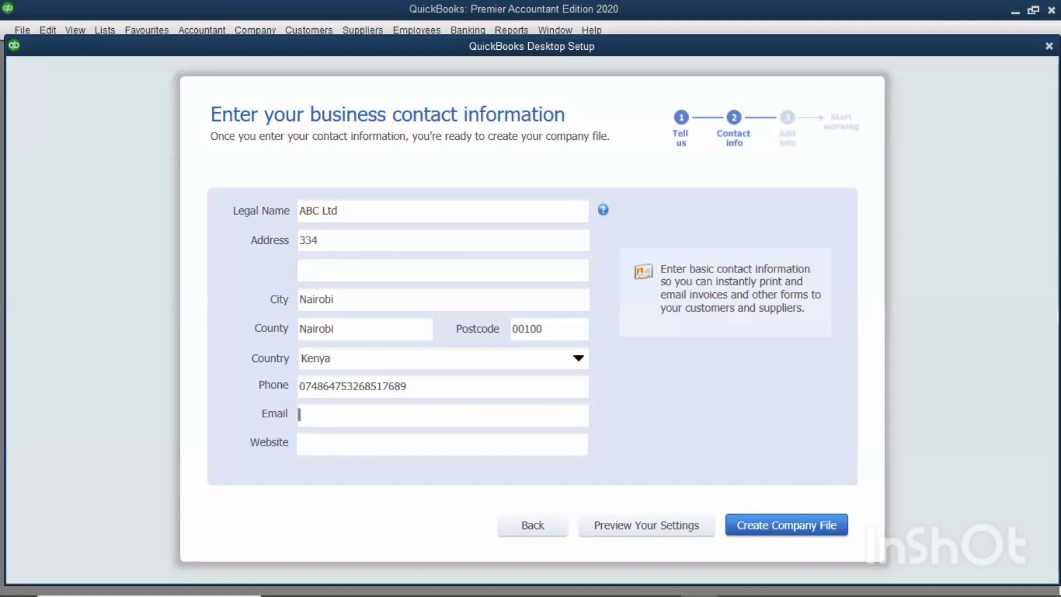
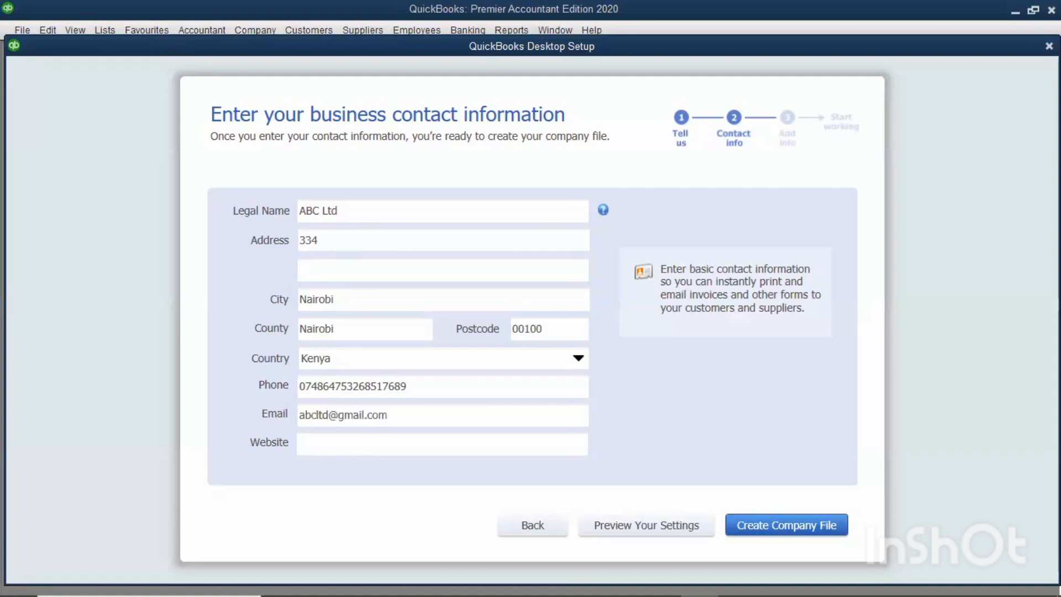
click(352, 450)
text(ww)
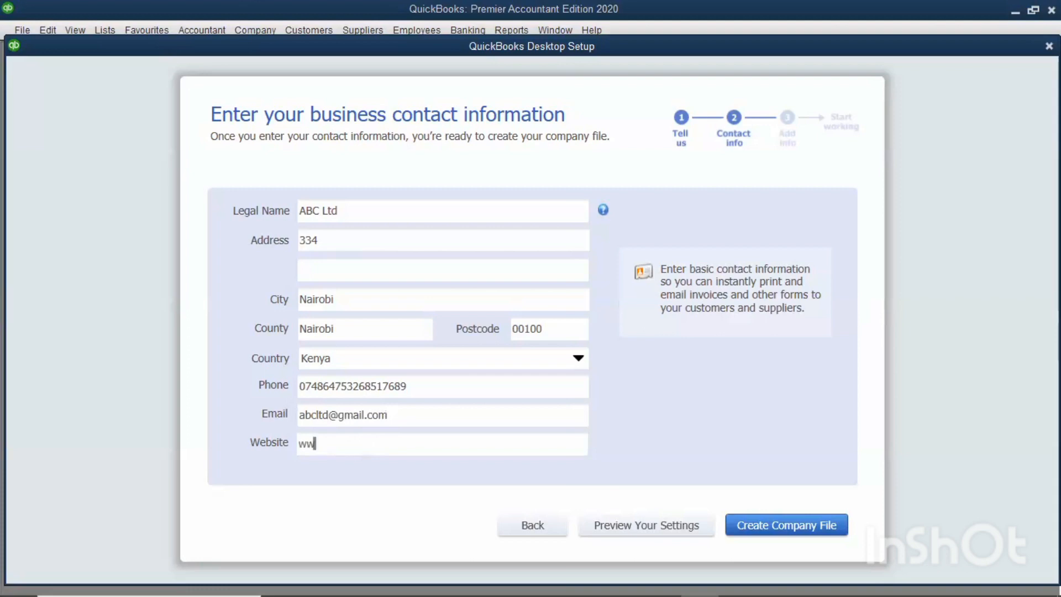
text(w)
text(.abcltd.com)
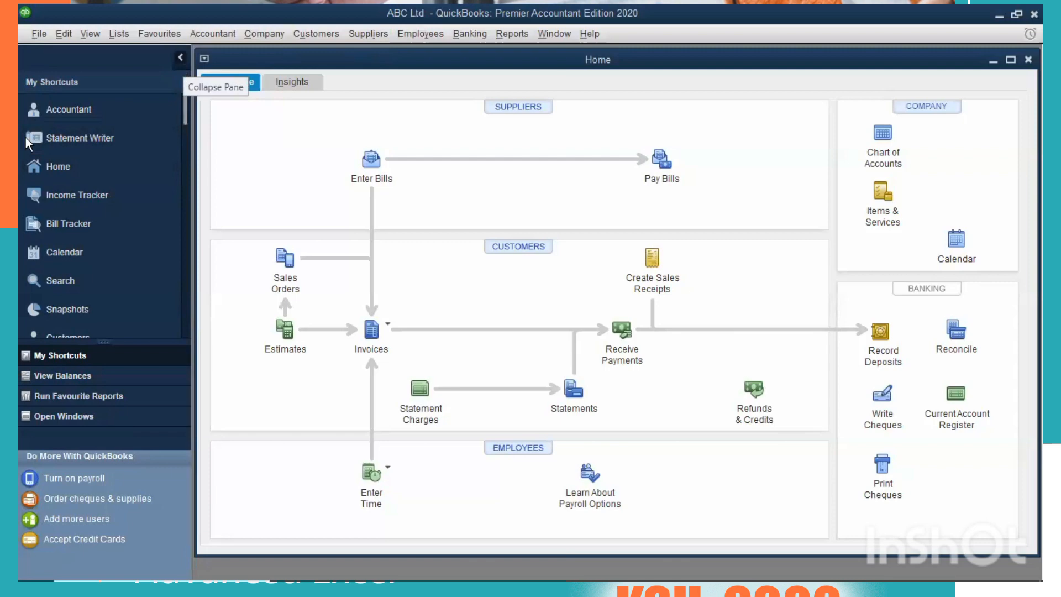
Collapse the My Shortcuts pane and expand it again.
click(180, 57)
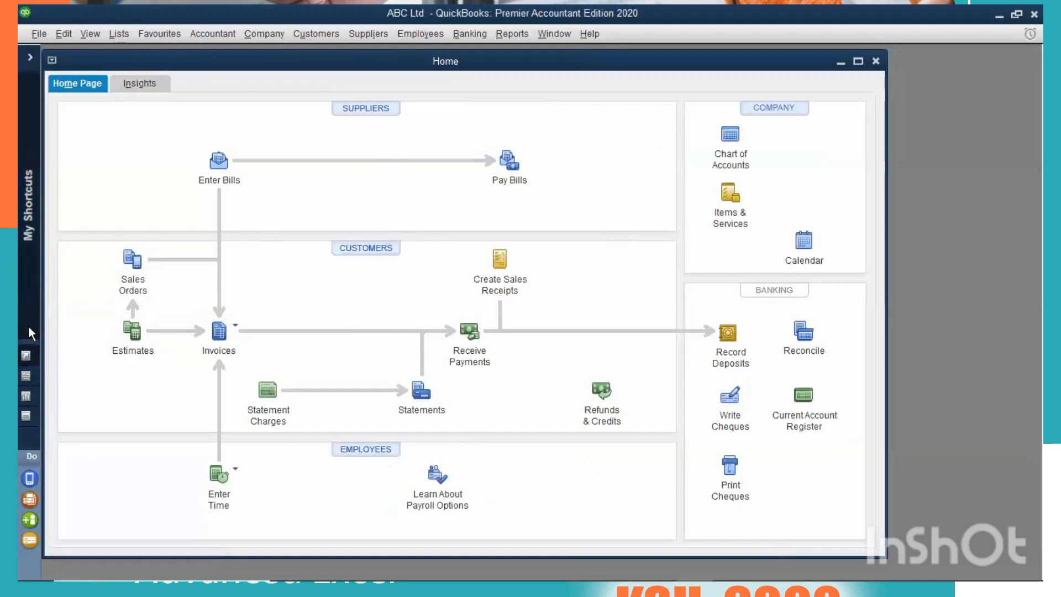
click(30, 60)
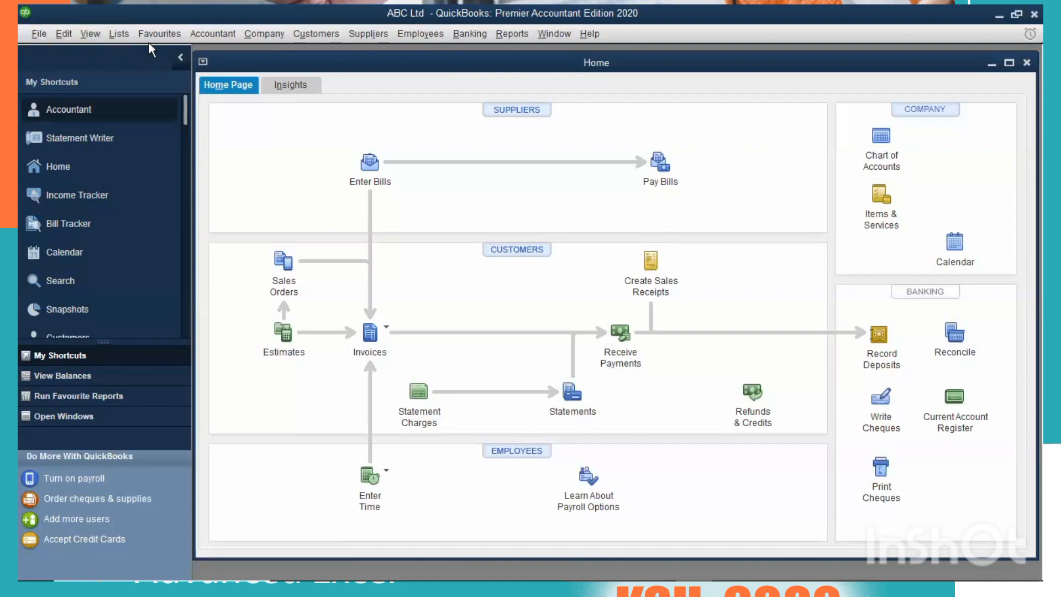
Open the Supplier Centre and give it full space by collapsing the My Shortcuts pane and maximizing the window.
click(373, 32)
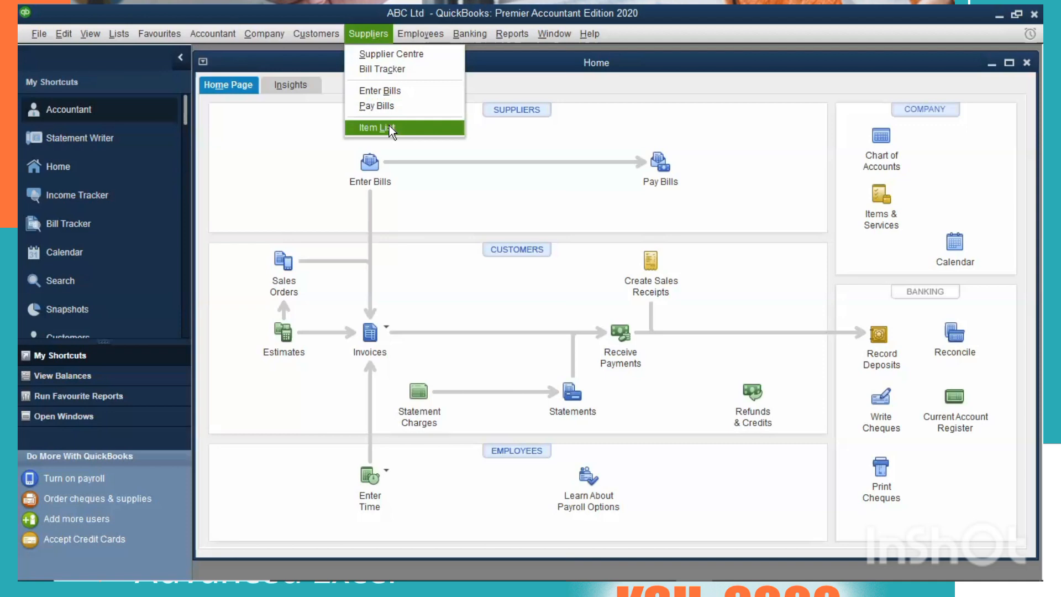
click(357, 35)
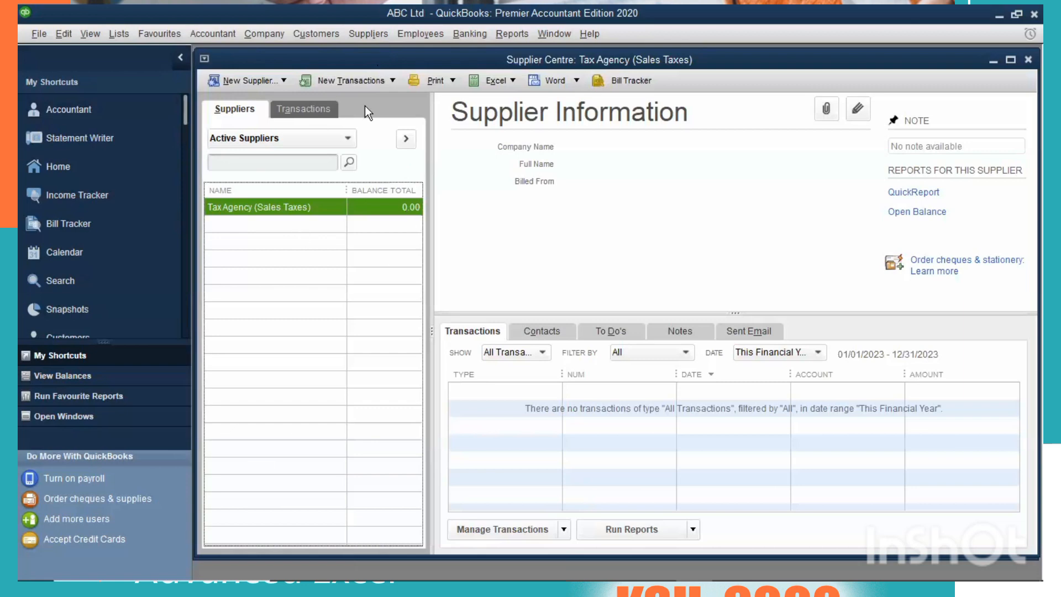
click(182, 60)
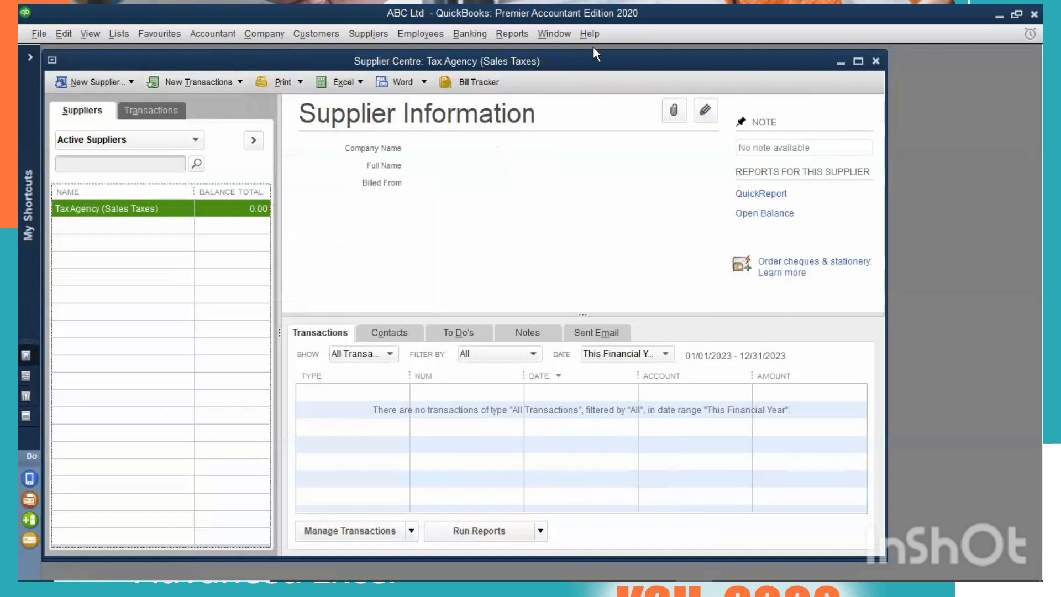
click(857, 60)
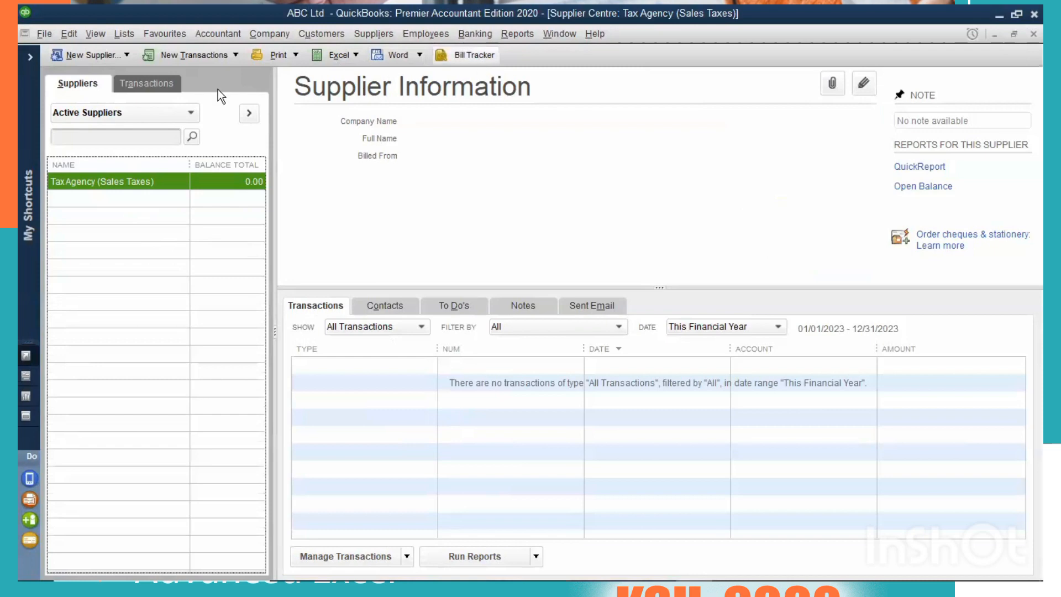
Examine the Supplier Centre's options for adding suppliers and transactions, printing, exchanging data with Excel, and preparing Word letters.
click(127, 55)
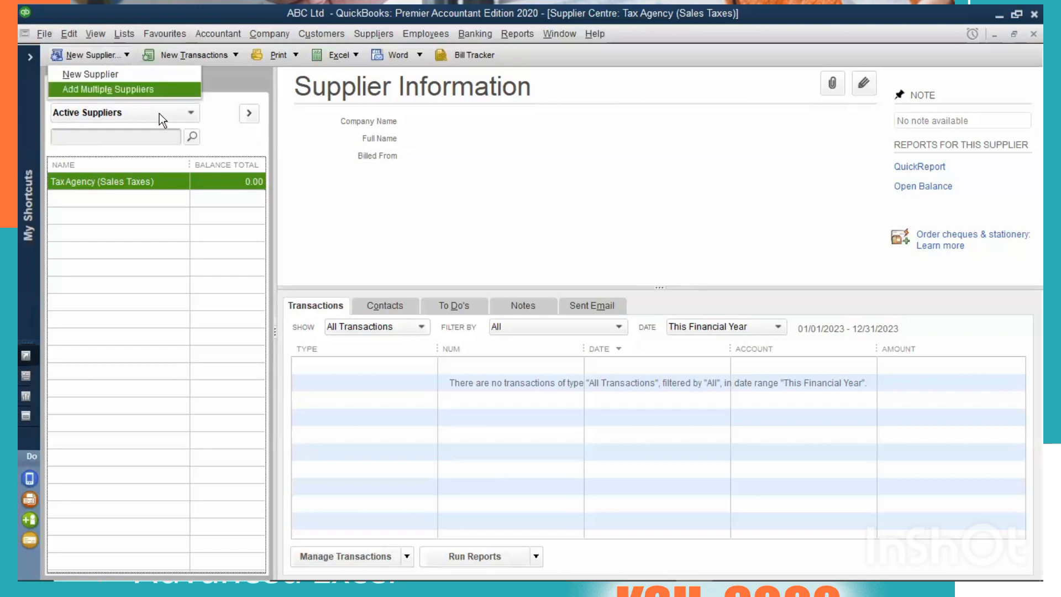
click(234, 59)
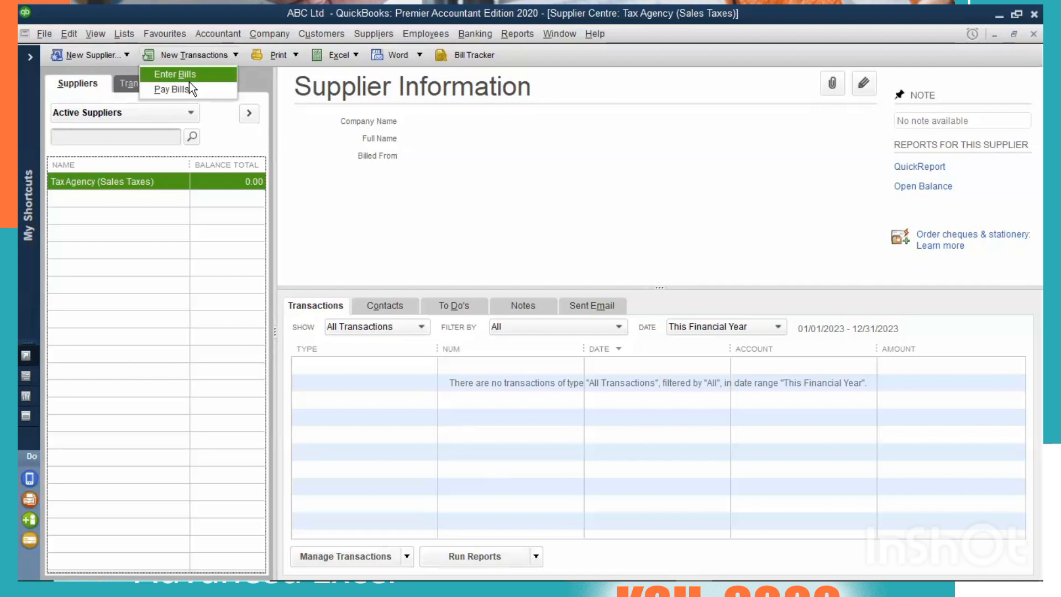
click(296, 56)
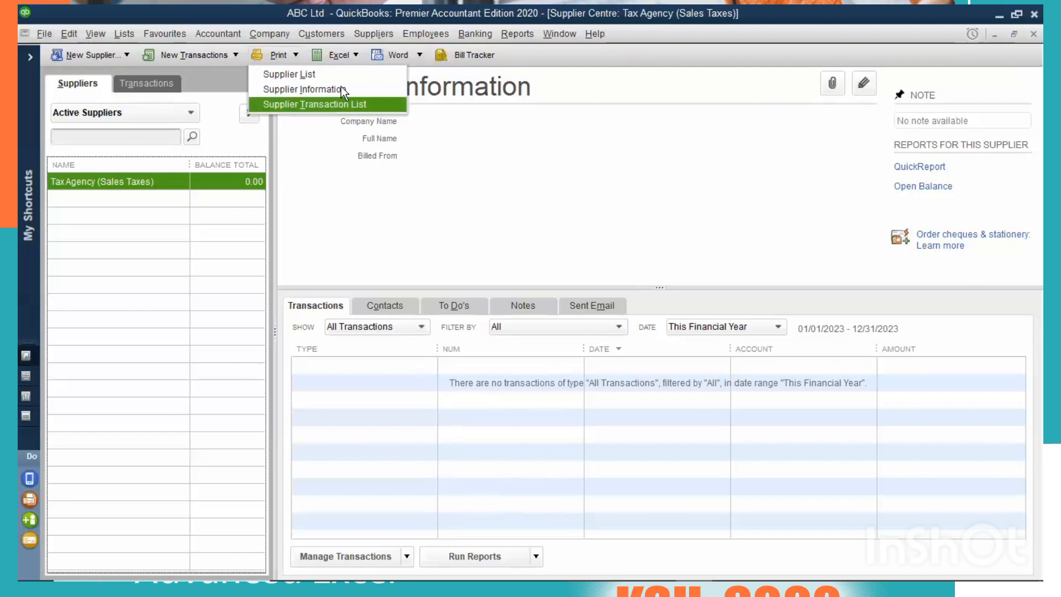
click(356, 53)
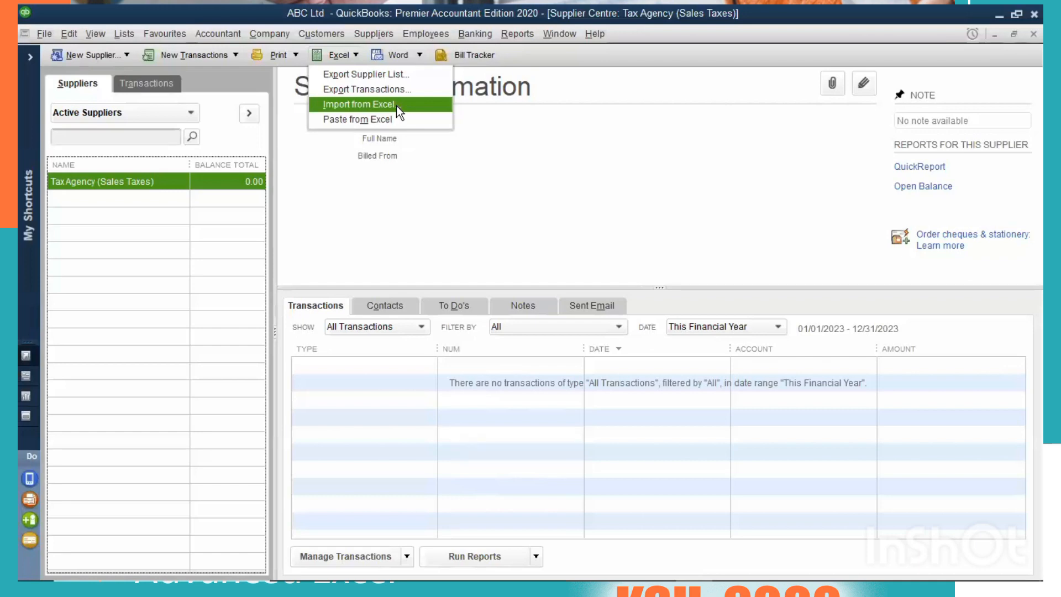
click(396, 105)
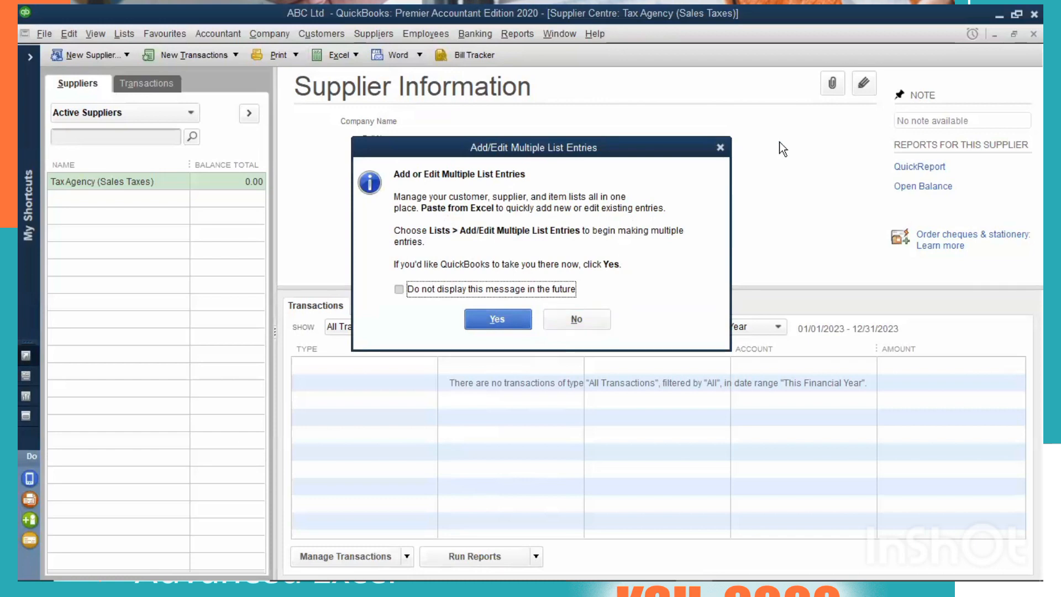
key(Return)
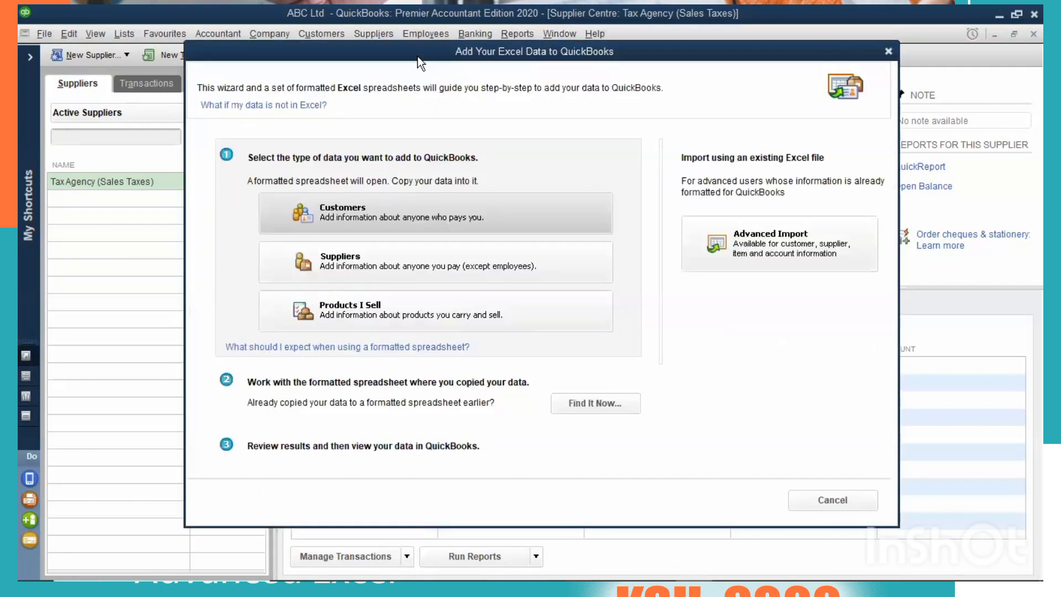
key(Escape)
click(398, 55)
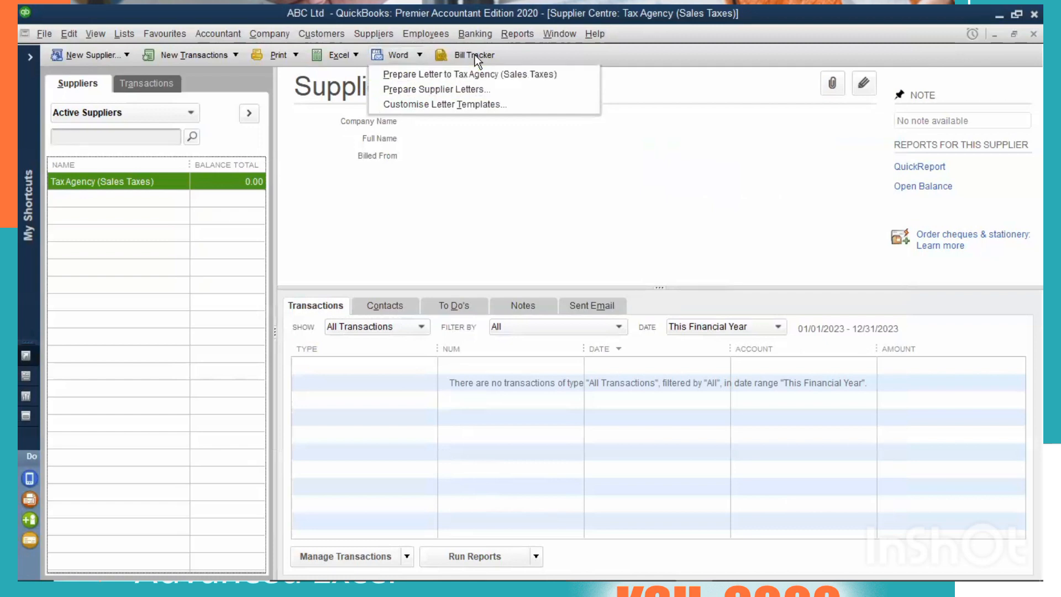
click(606, 147)
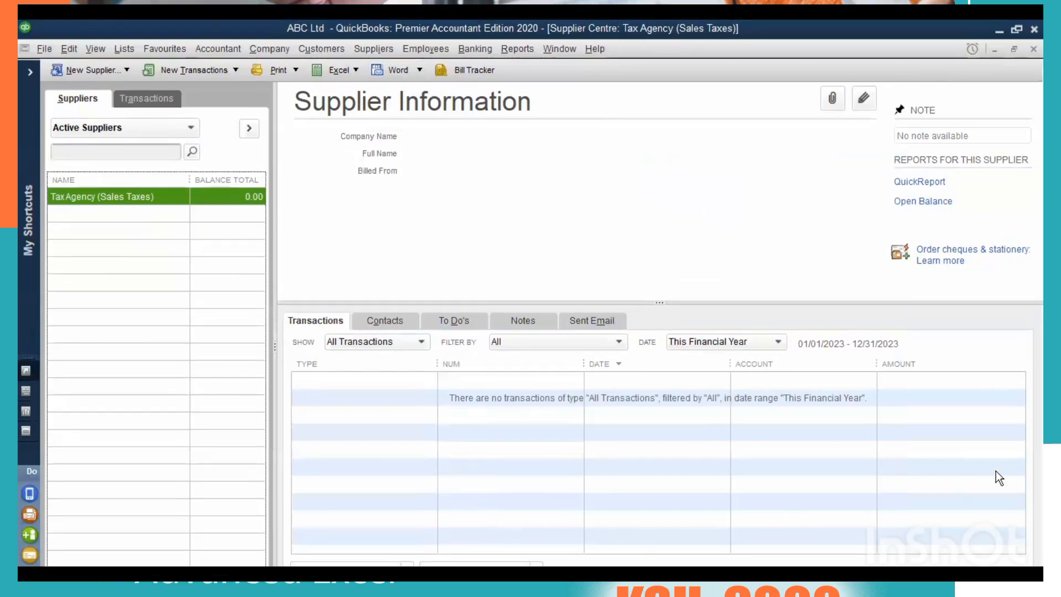
click(996, 471)
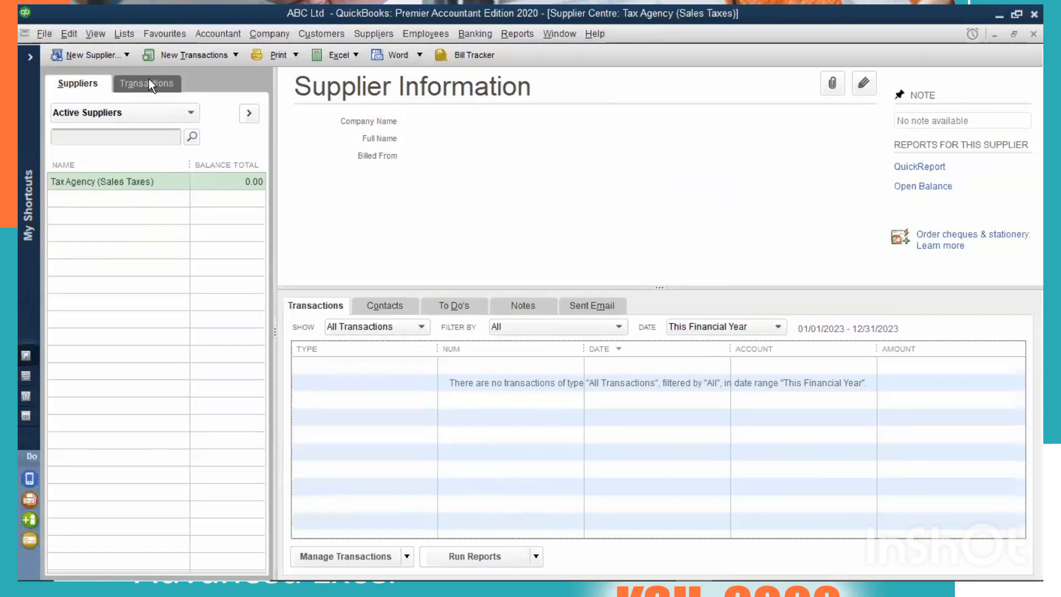
Review the supplier transaction types in the Supplier Centre: Bills, Bill Payments, Cheques and Credit Card Activities.
click(148, 83)
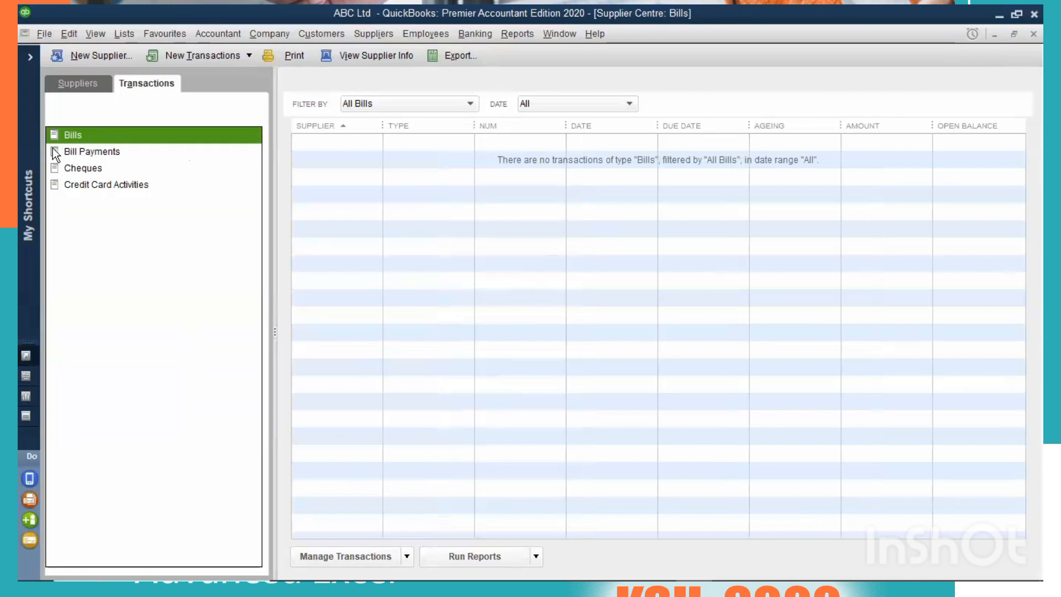
click(83, 148)
click(137, 136)
click(98, 151)
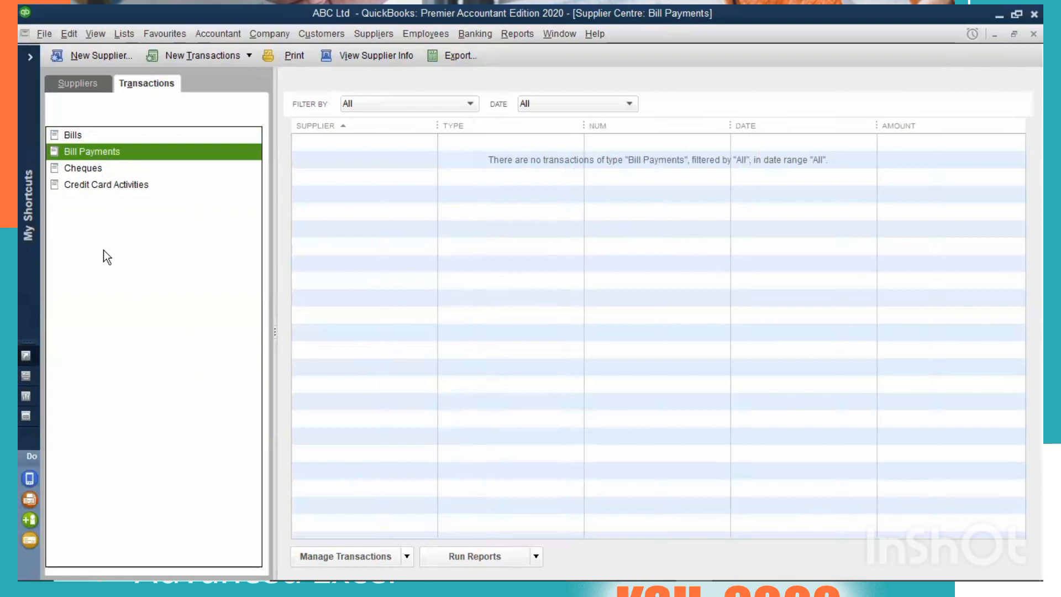
click(89, 173)
key(Down)
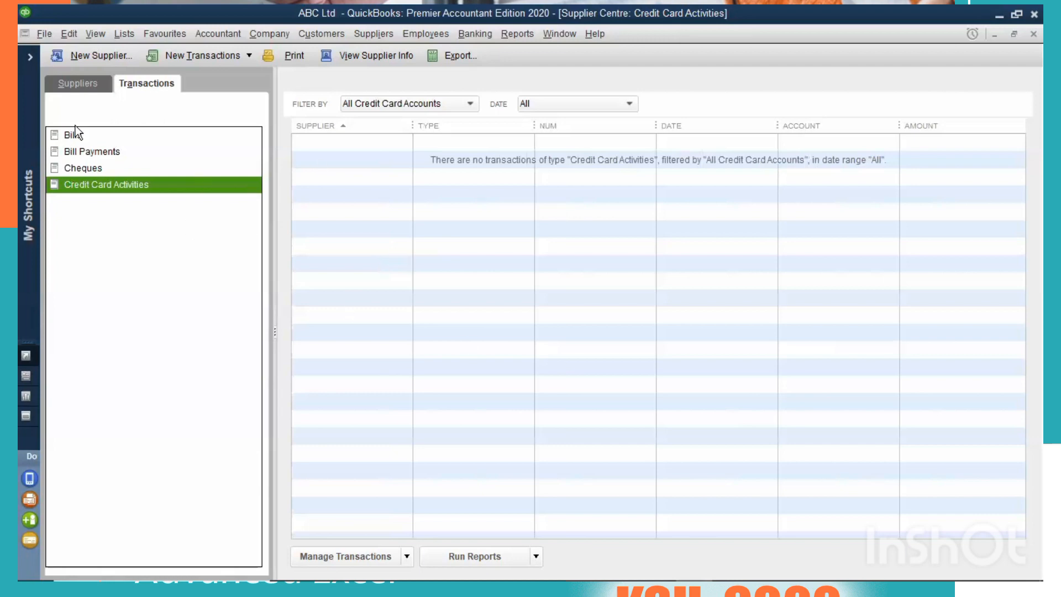
click(76, 84)
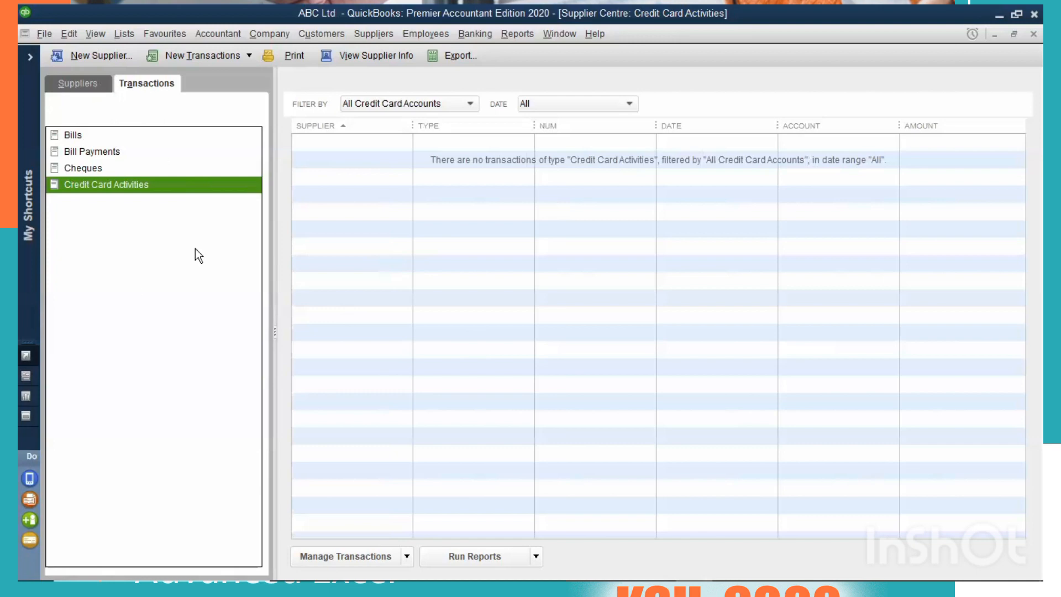
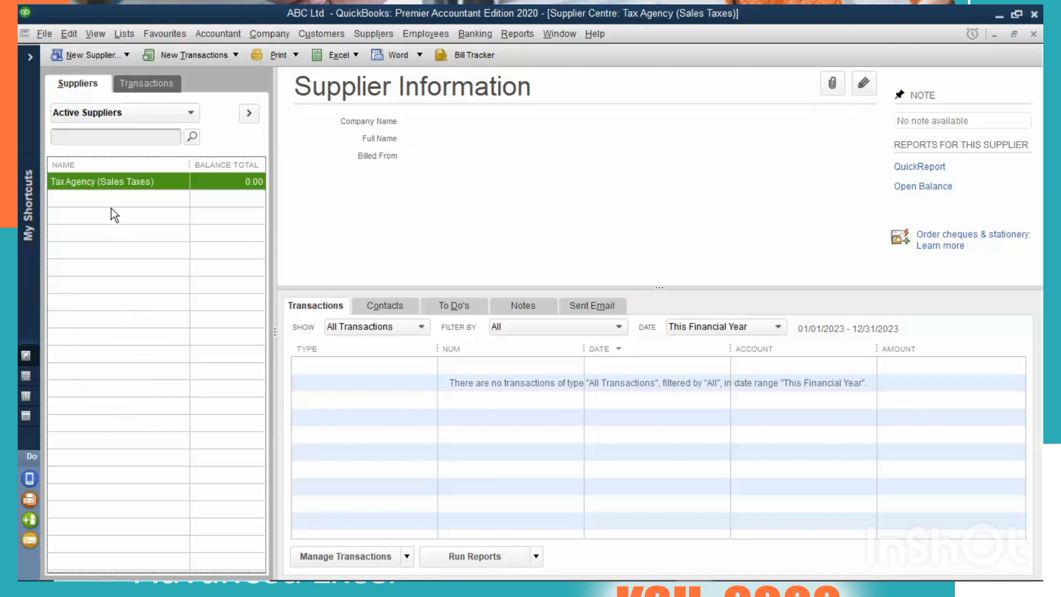
Start a new supplier record, entering the supplier's name and the company name Coca-Cola Ltd.
right_click(77, 256)
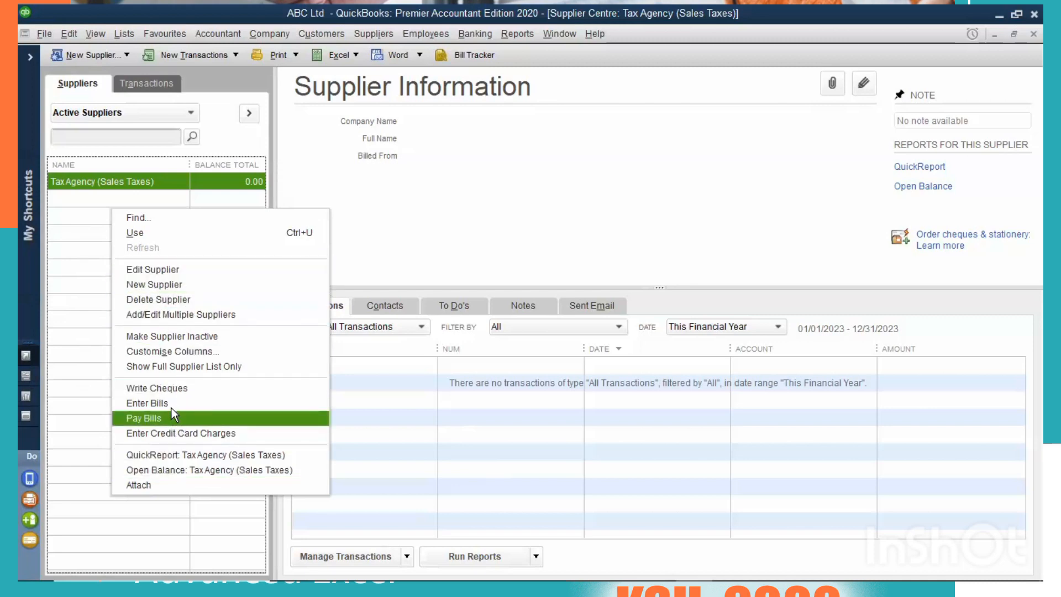
click(156, 287)
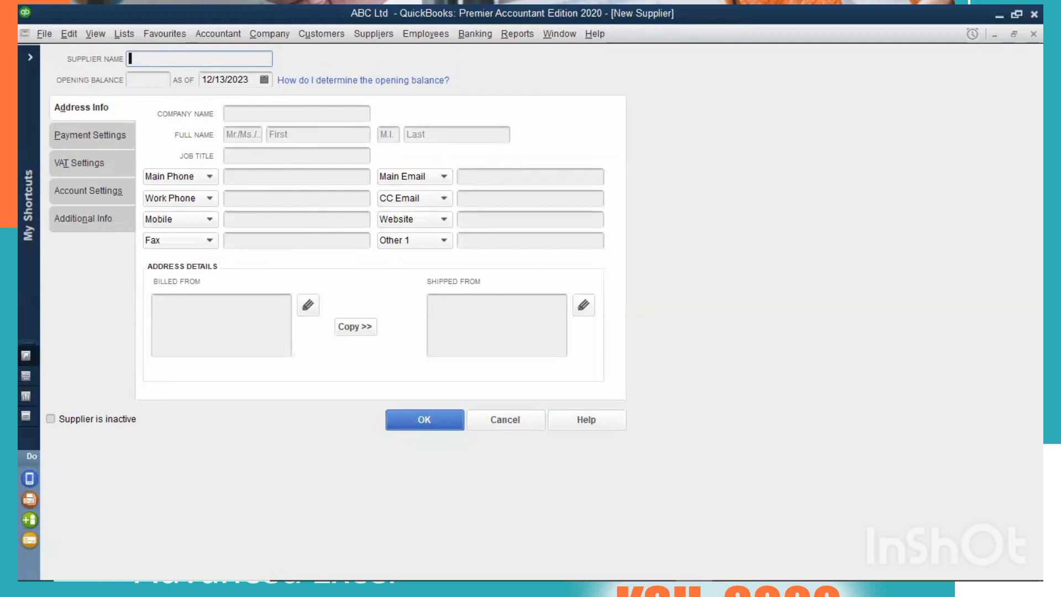
text(CPA Masara)
key(Tab)
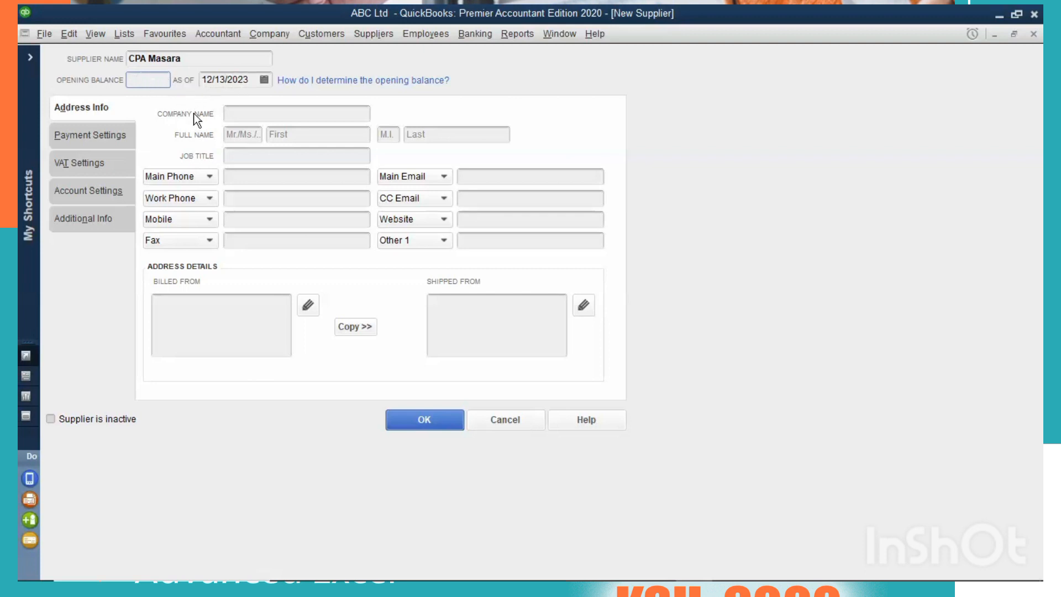
click(246, 113)
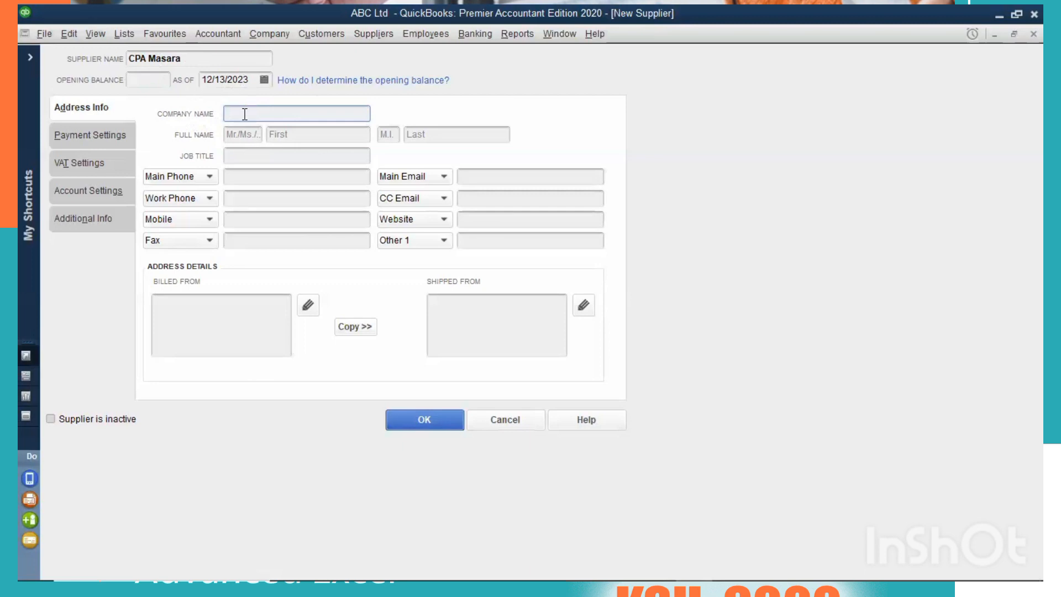
text(C)
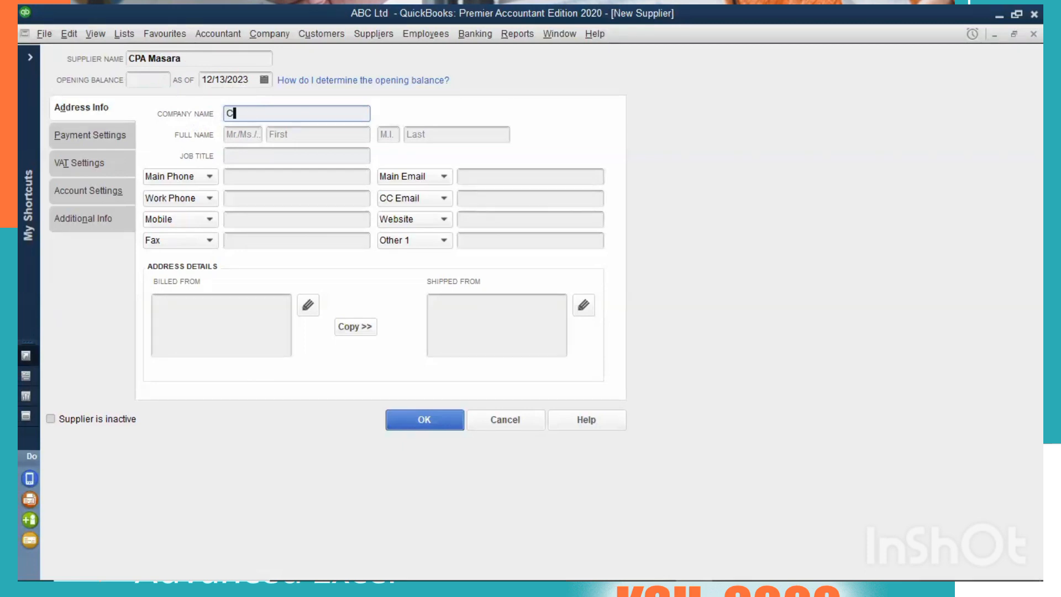
text(oca-Cola Ltd)
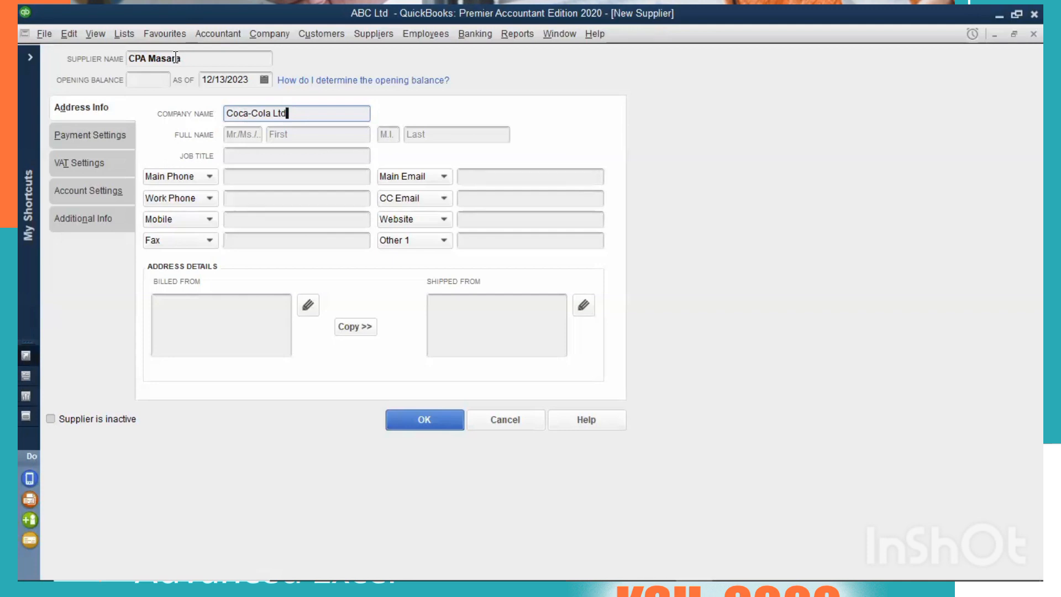
Enter the supplier contact's full name with the title CPA and the first, middle and last names.
click(240, 136)
click(292, 136)
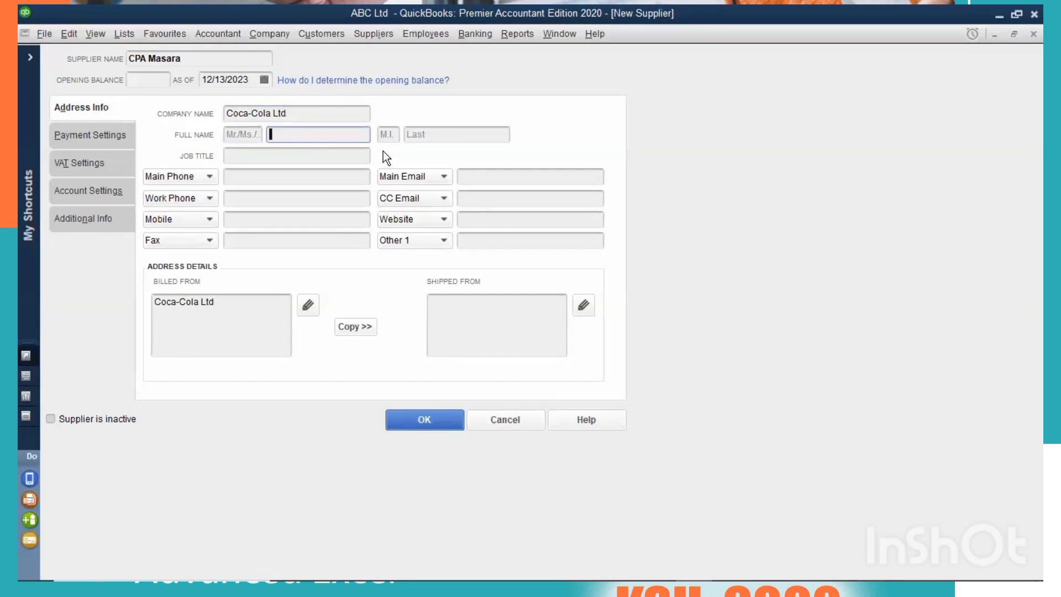
click(387, 134)
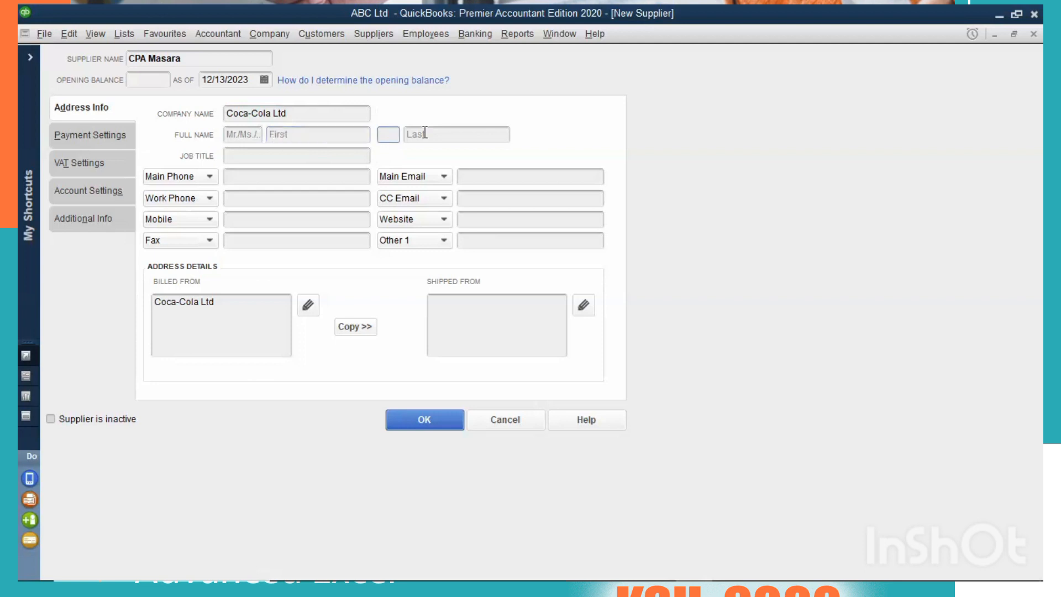
click(424, 133)
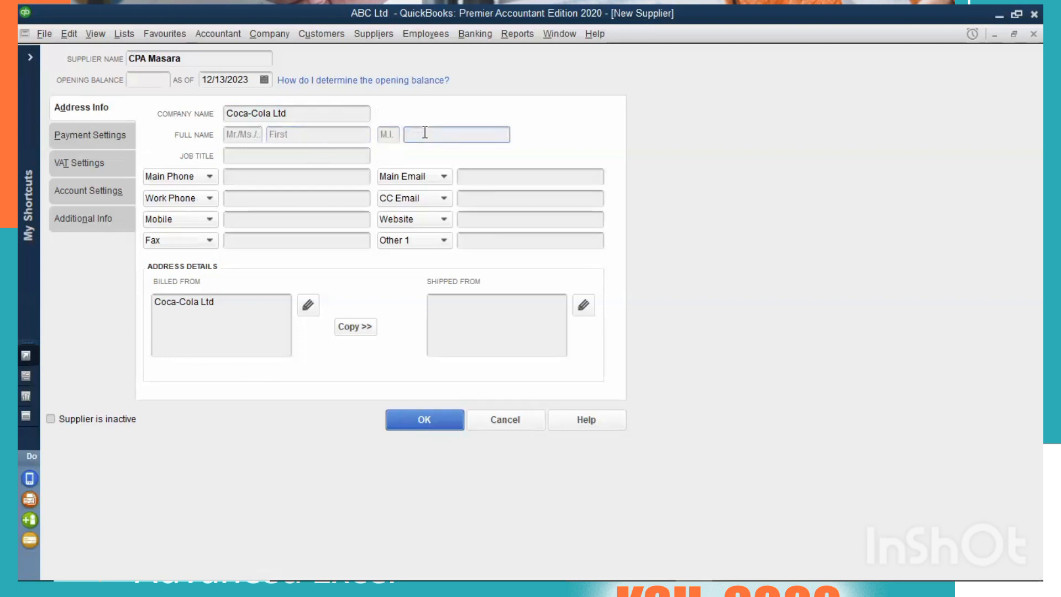
click(318, 138)
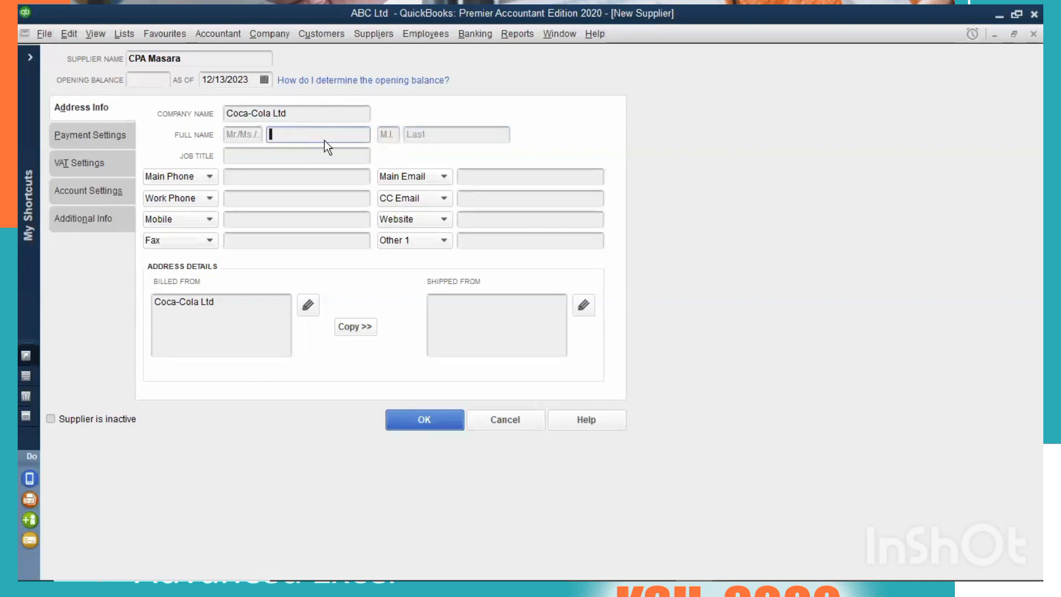
click(254, 141)
text(C)
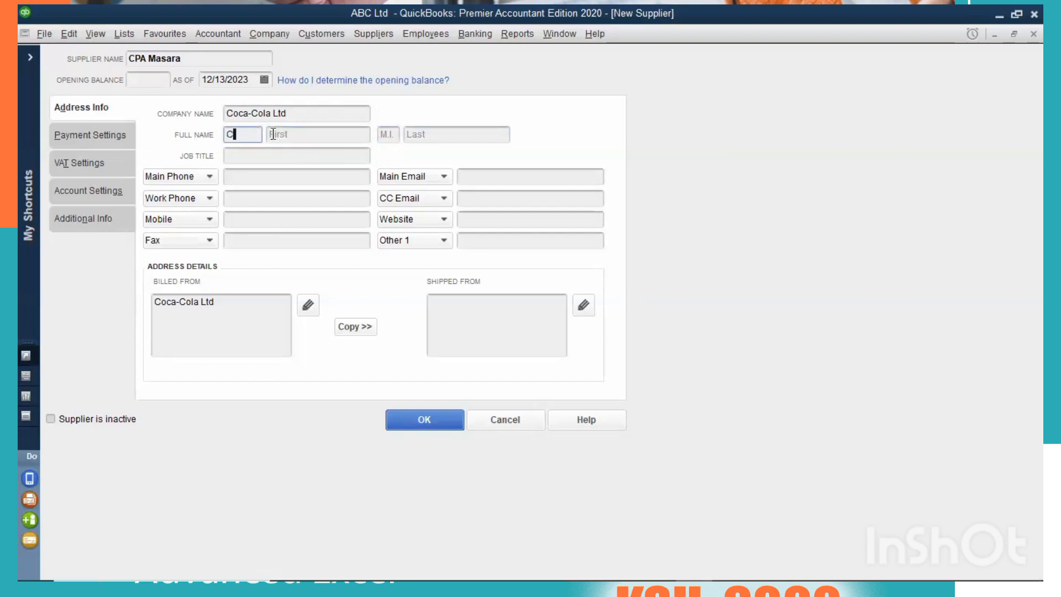
text(PA)
click(313, 138)
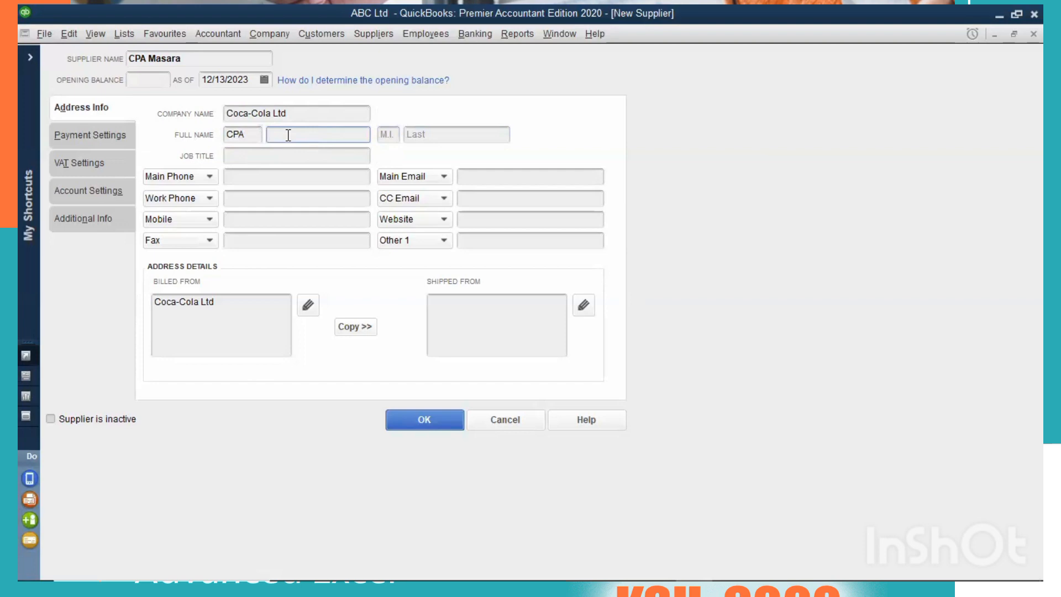
click(382, 135)
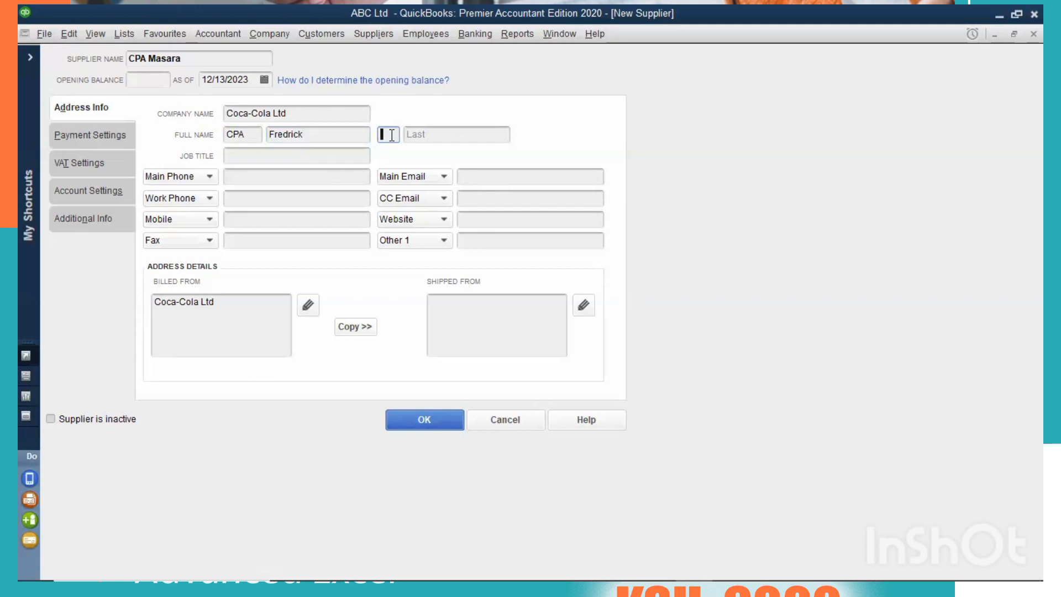
click(447, 136)
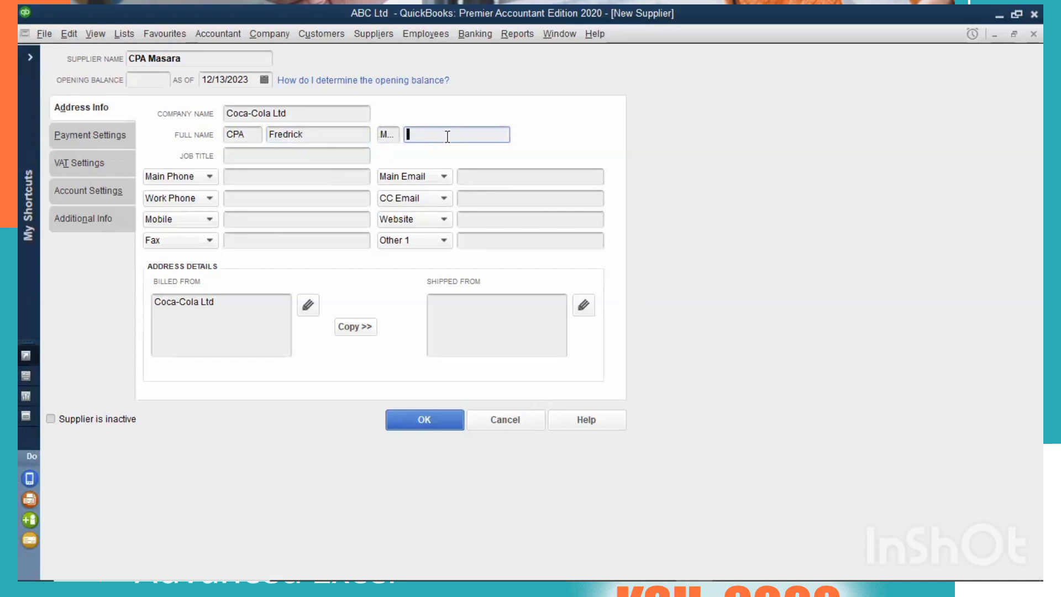
Set the supplier contact's job title to Supply chain manager.
click(320, 157)
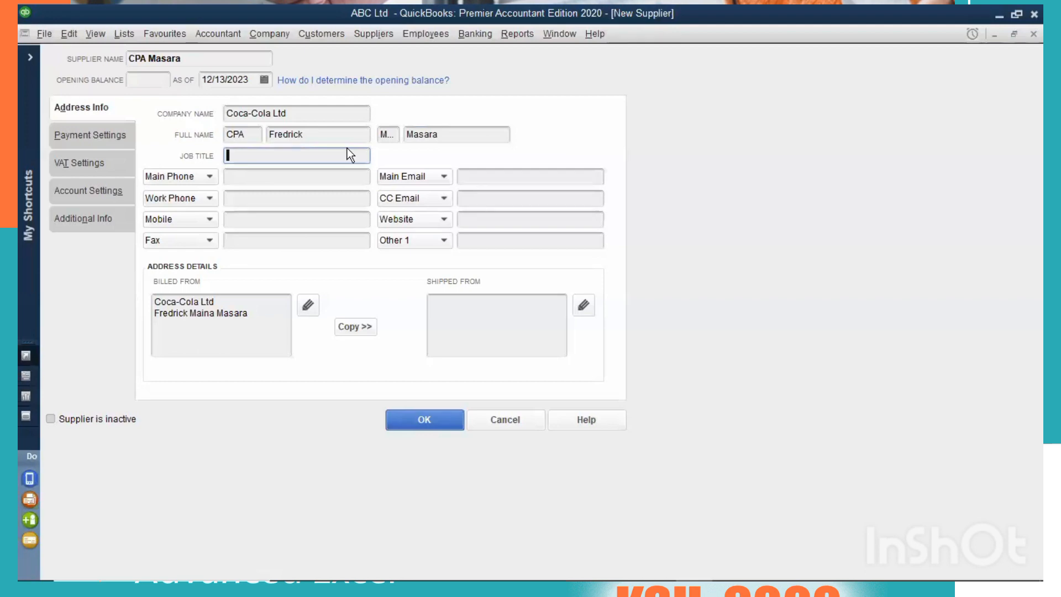
text(Supply chain manager)
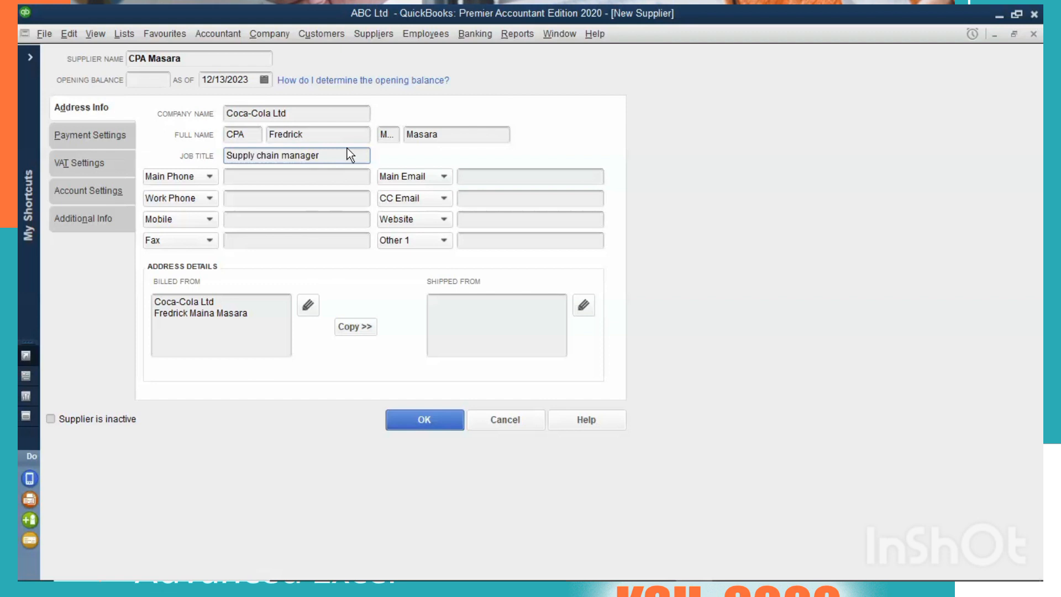
Fill in the supplier's main phone, work phone and mobile numbers.
click(264, 182)
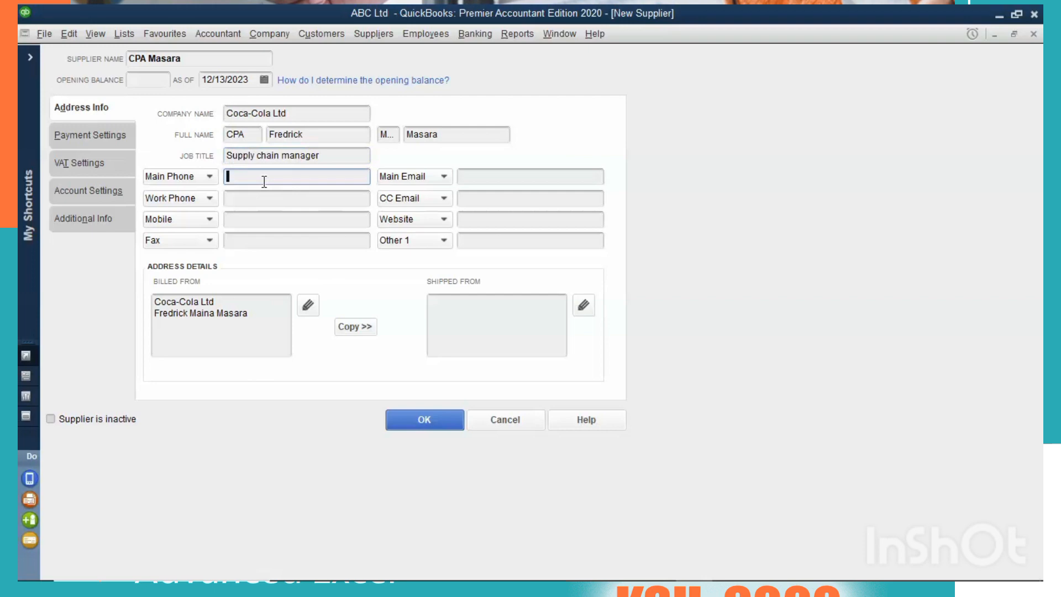
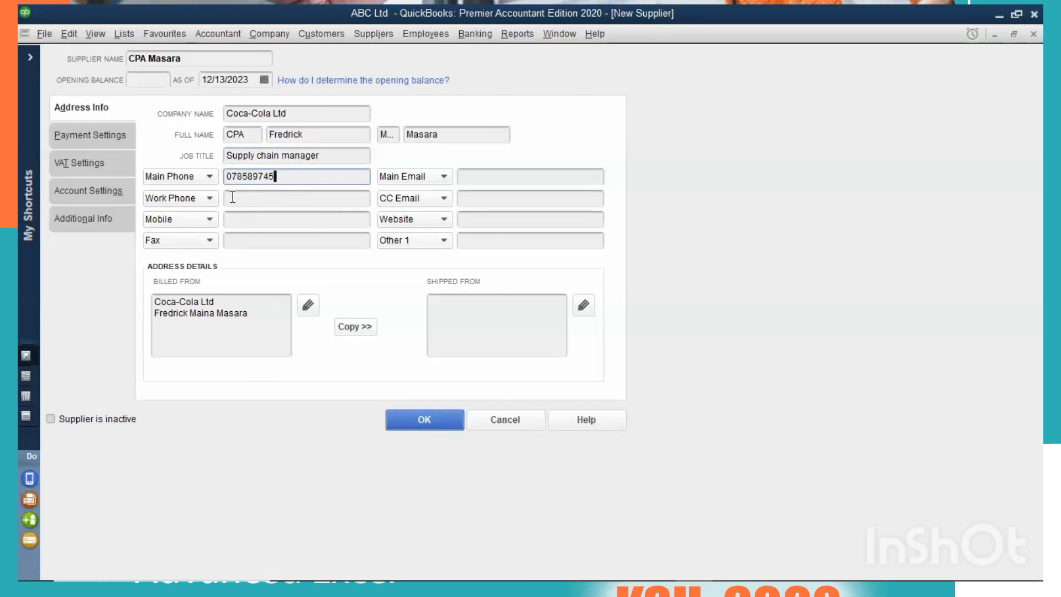
click(247, 201)
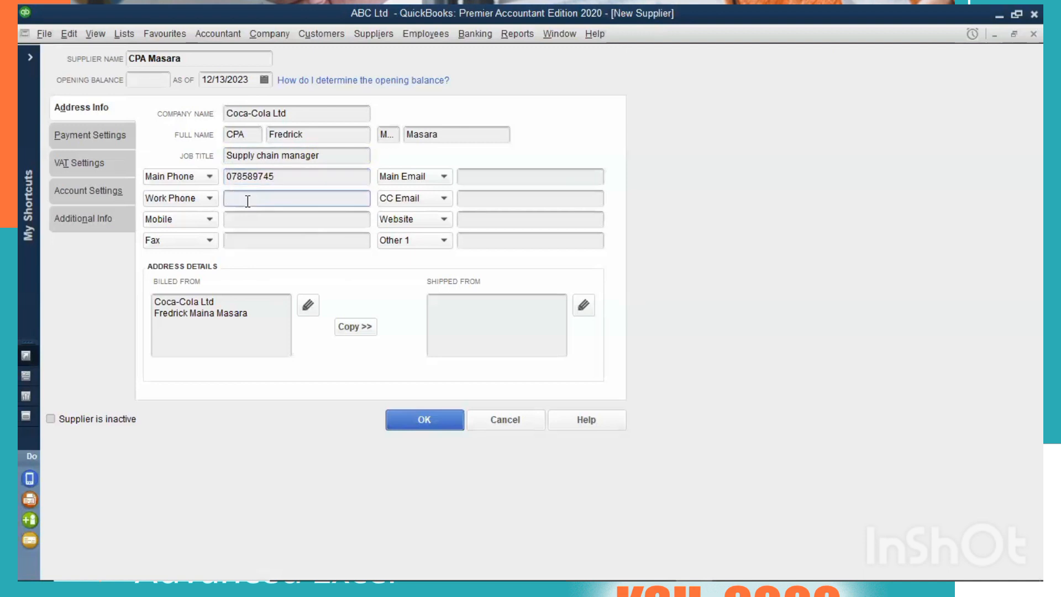
key(Tab)
text(0)
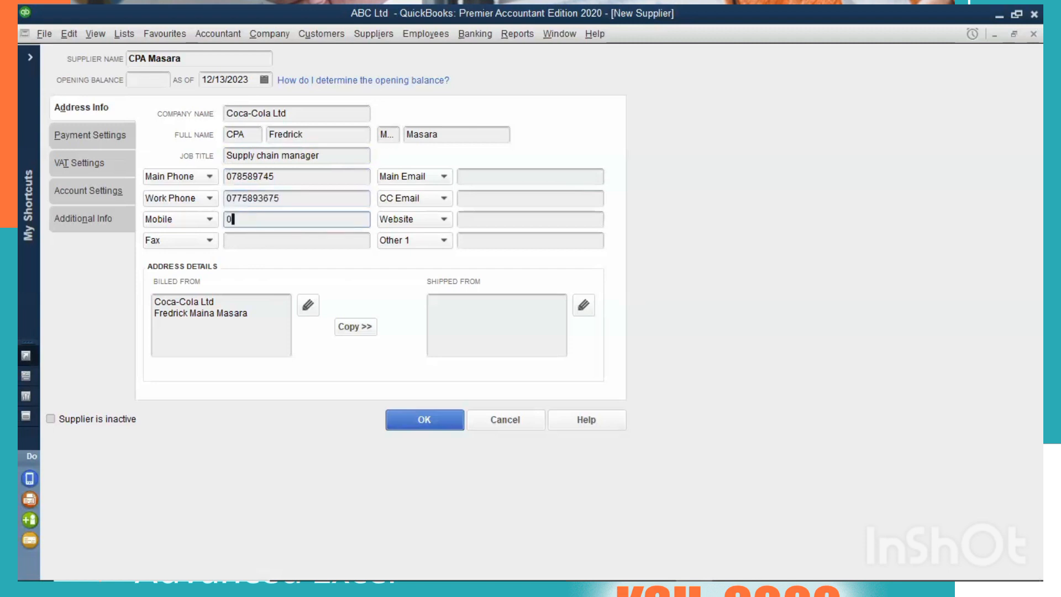
text(8789e)
key(Tab)
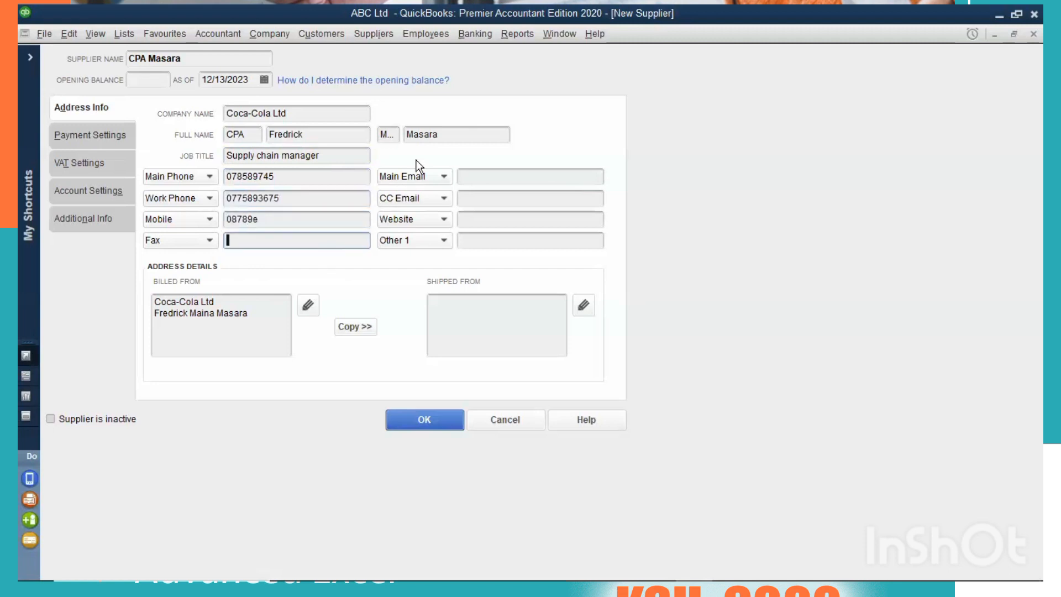
click(496, 174)
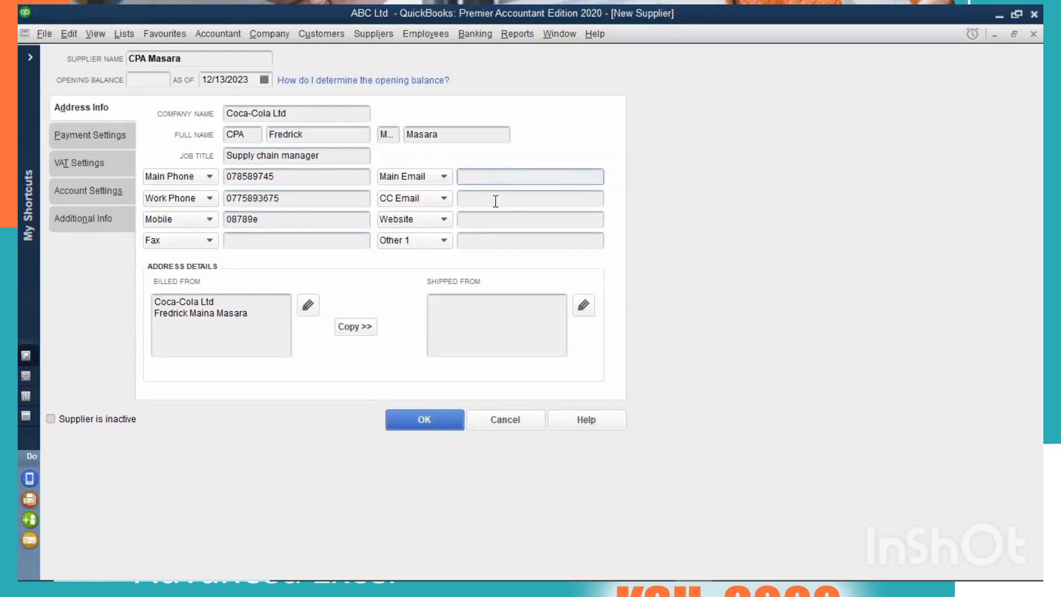
click(496, 200)
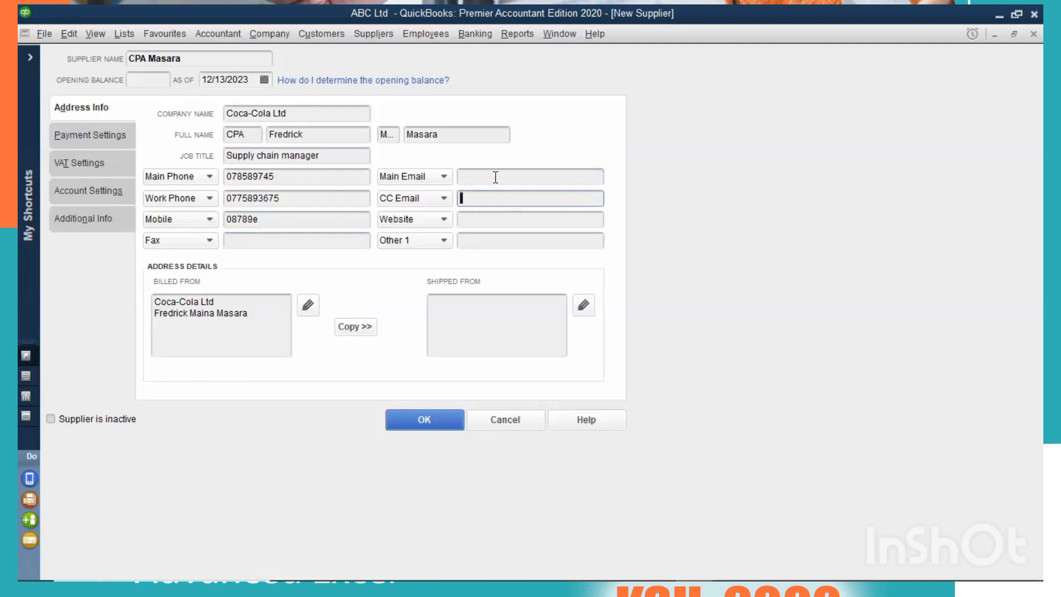
click(496, 178)
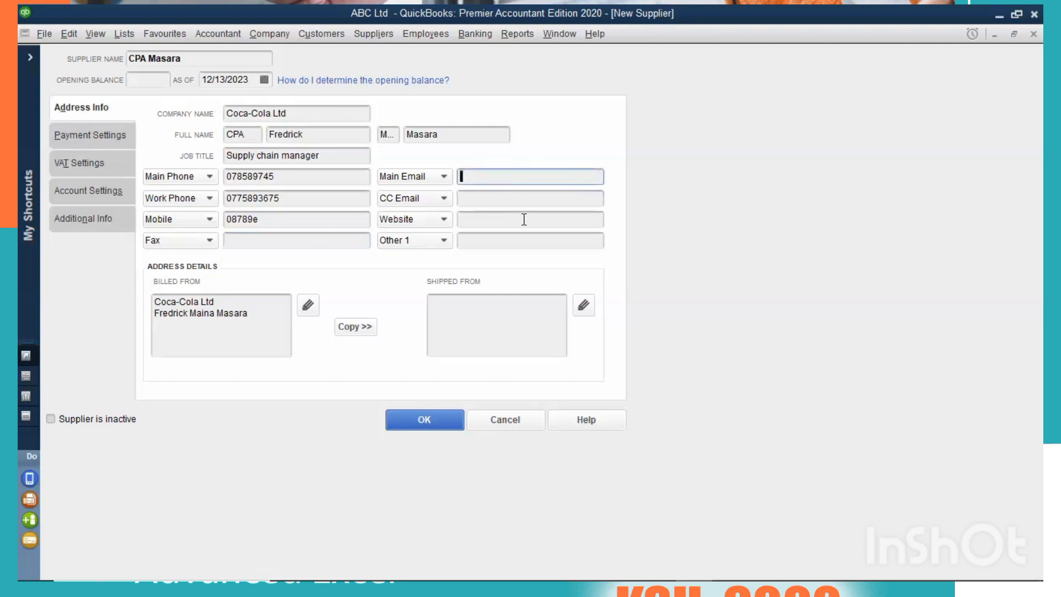
click(497, 198)
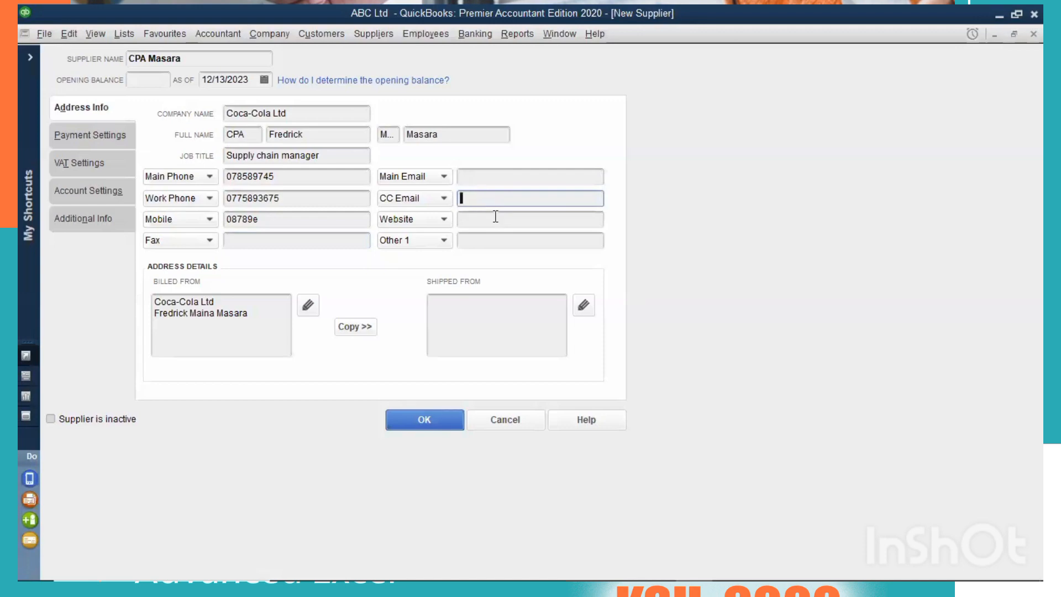
key(Tab)
key(Tab)
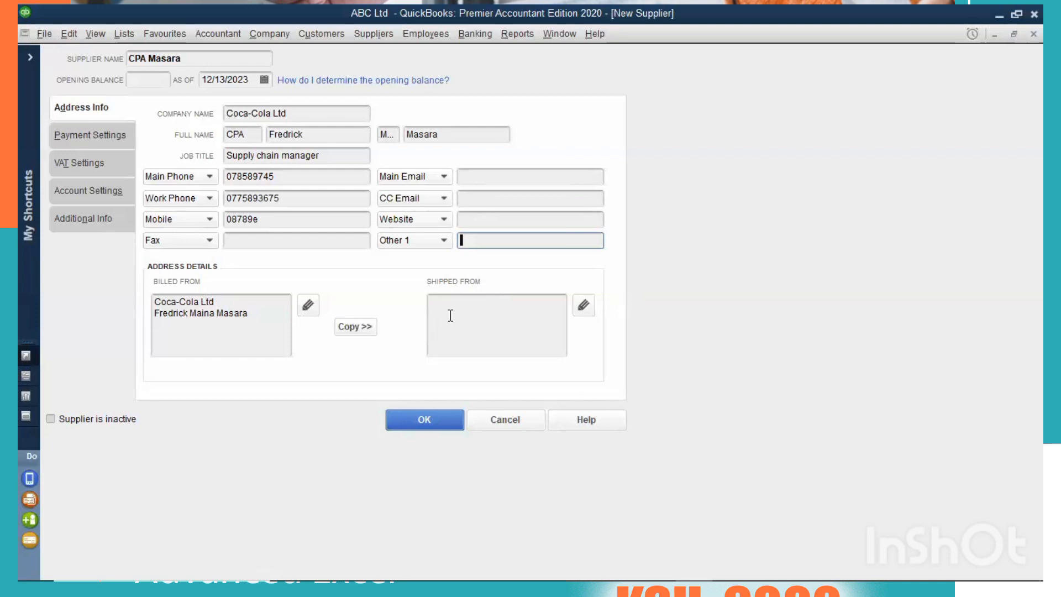
Copy the supplier's Billed From address to Shipped From, keeping the address name Shipping Address.
click(347, 326)
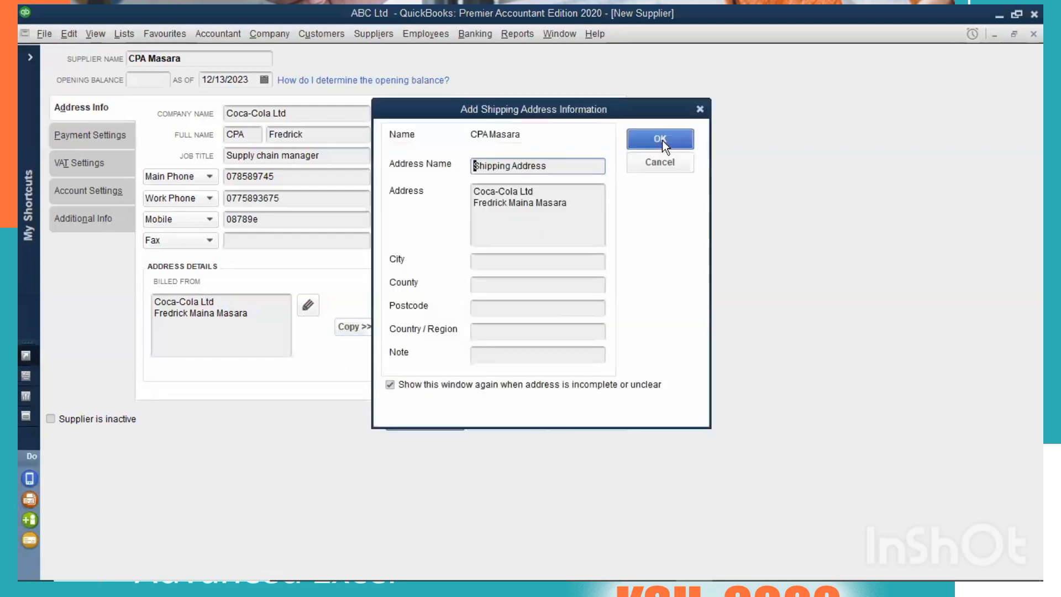
key(Return)
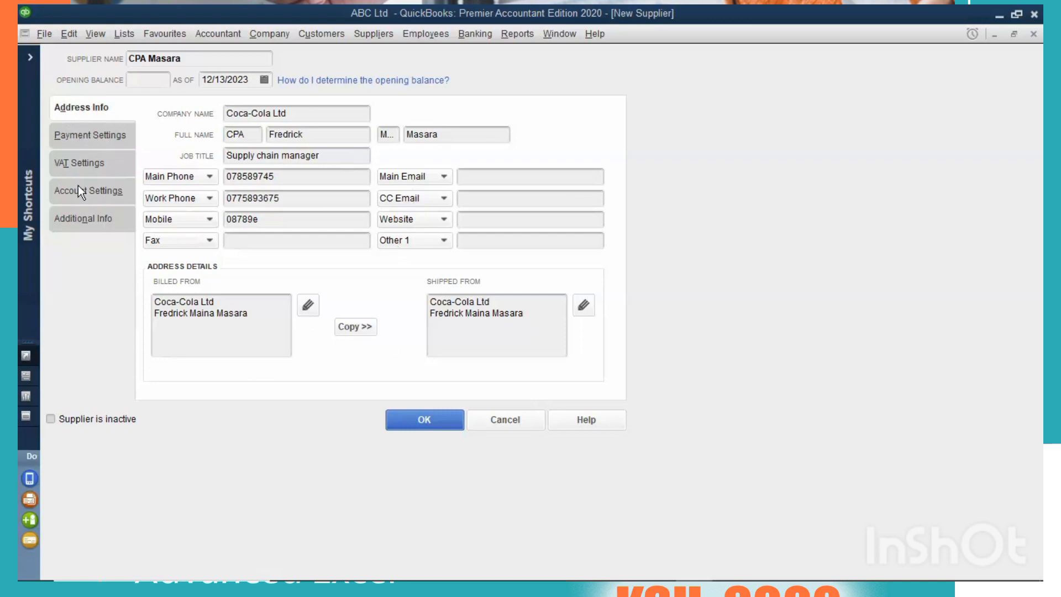
Open the new supplier's payment settings and review the available payment terms.
click(75, 135)
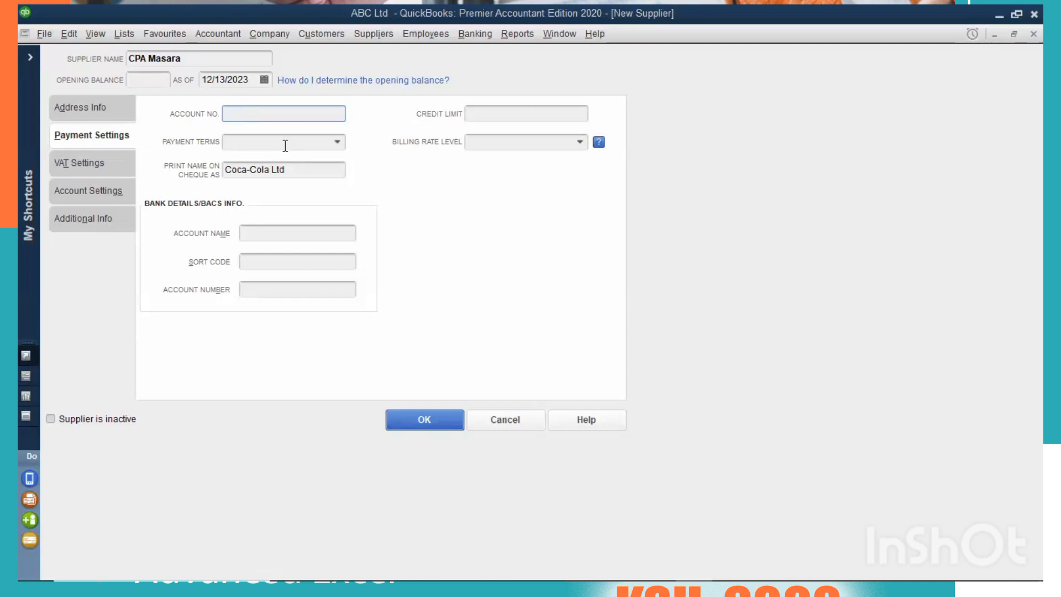
click(339, 143)
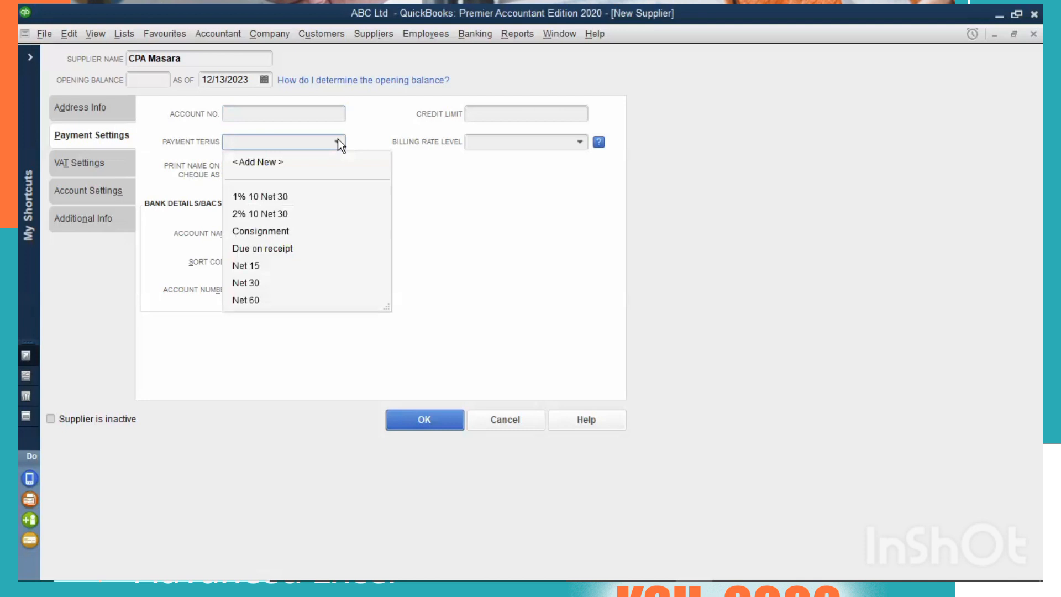
click(458, 373)
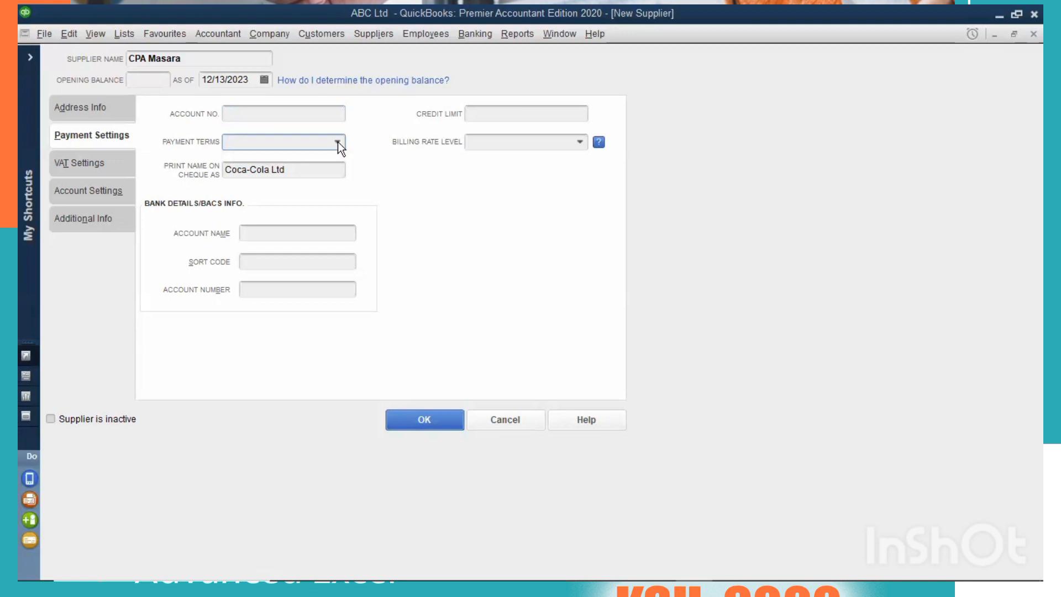
key(alt+Down)
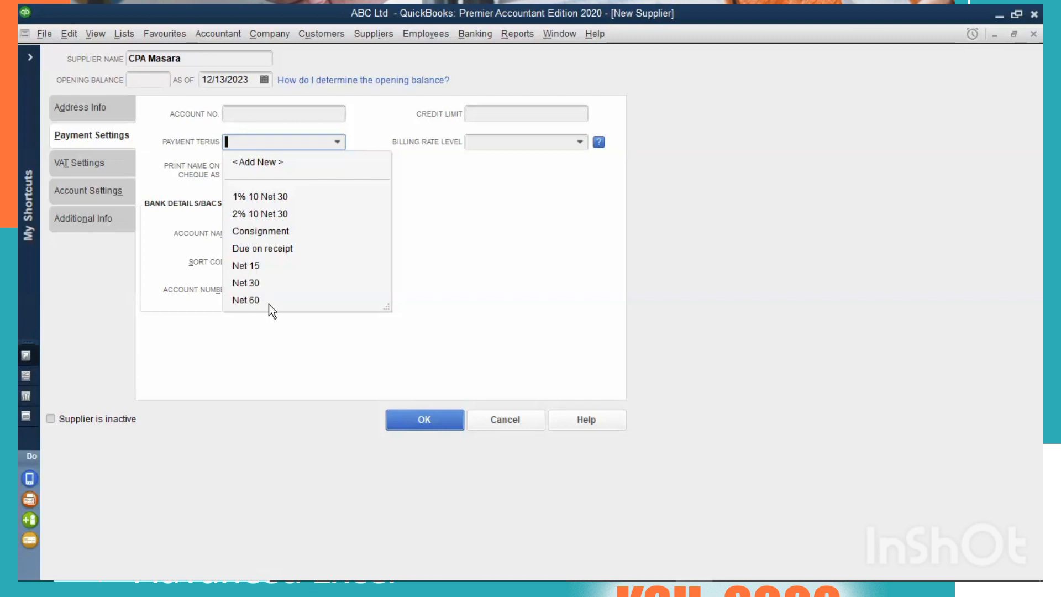
click(493, 470)
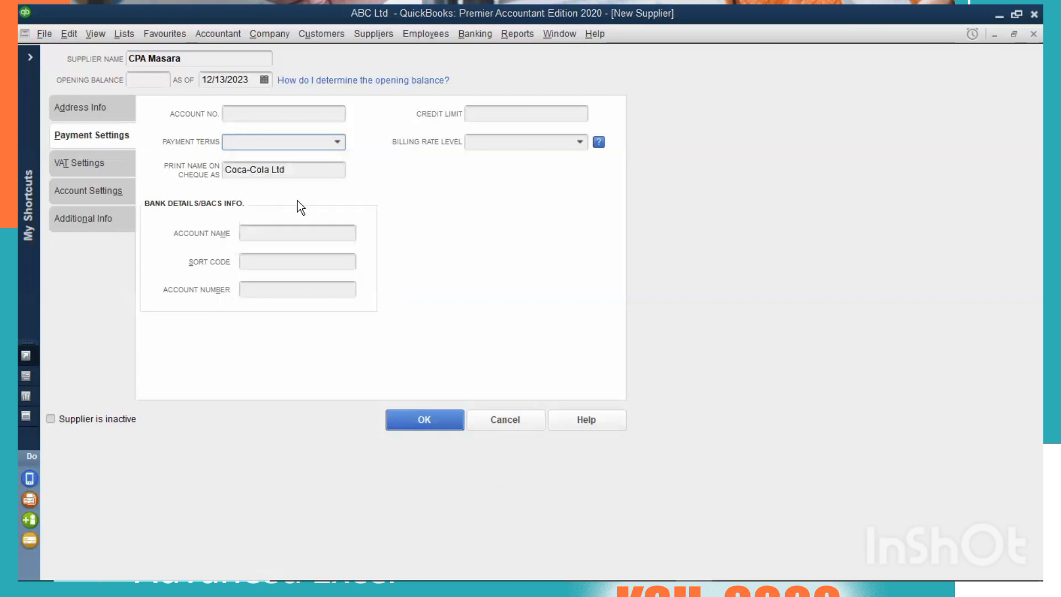
Examine the options for defining a new payment term for the supplier, leaving the term undefined.
click(337, 138)
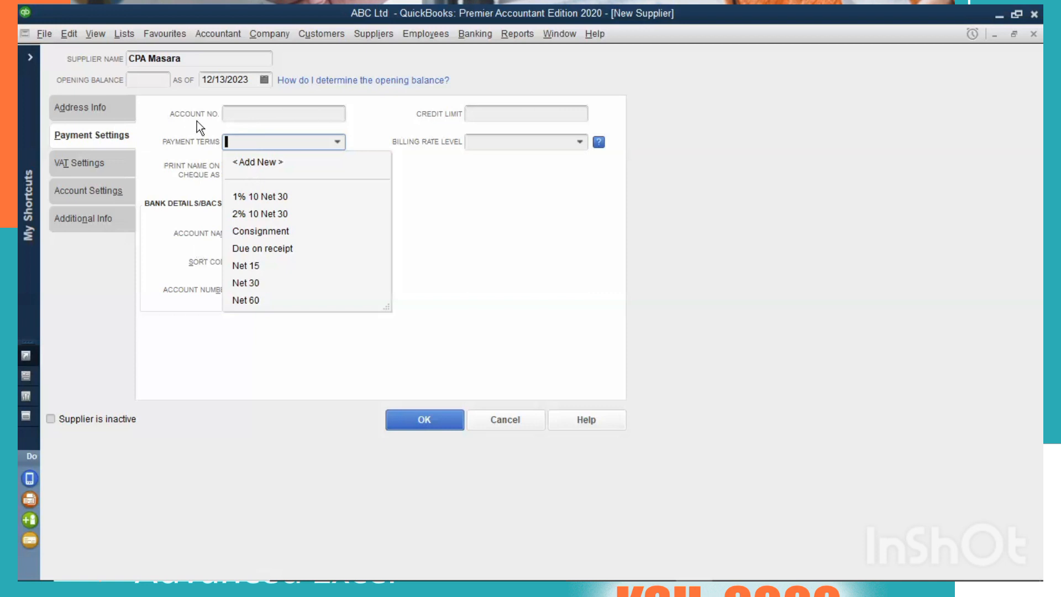
click(248, 162)
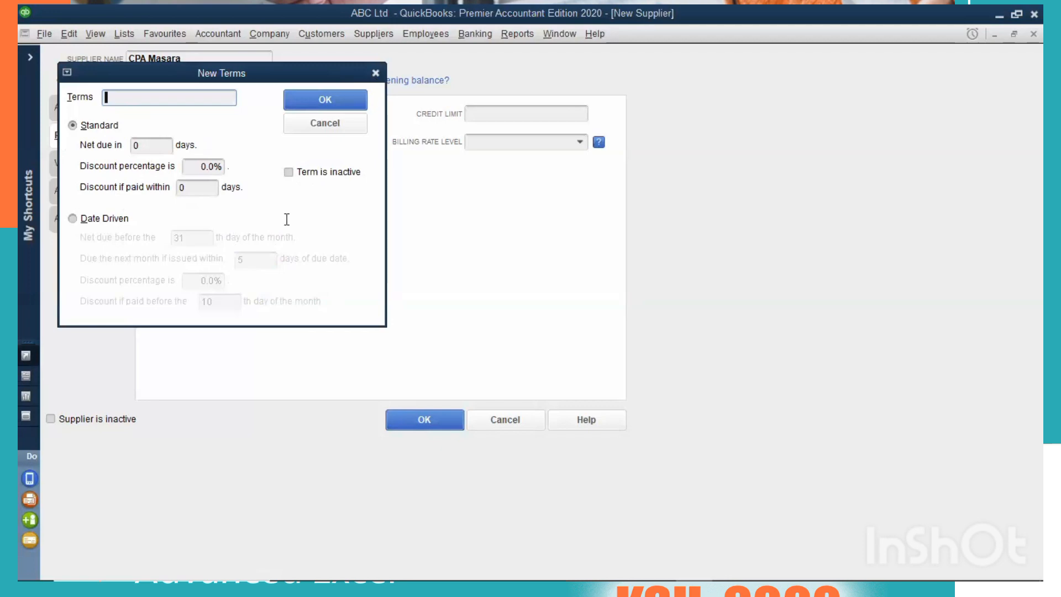
key(Escape)
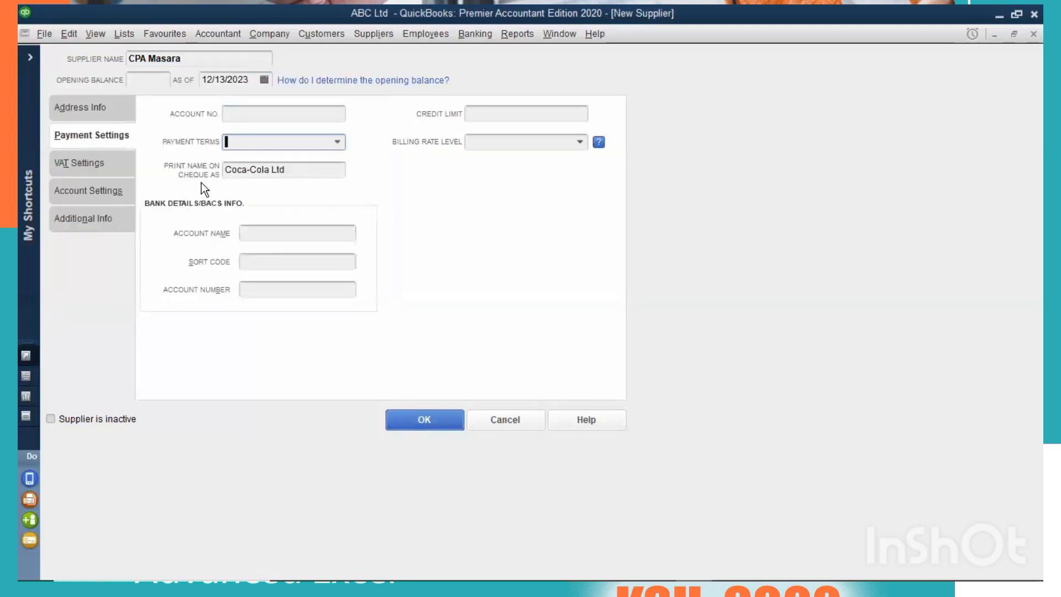
Examine the supplier's cheque print name, credit limit, billing rate level and bank details fields in the payment settings.
click(301, 171)
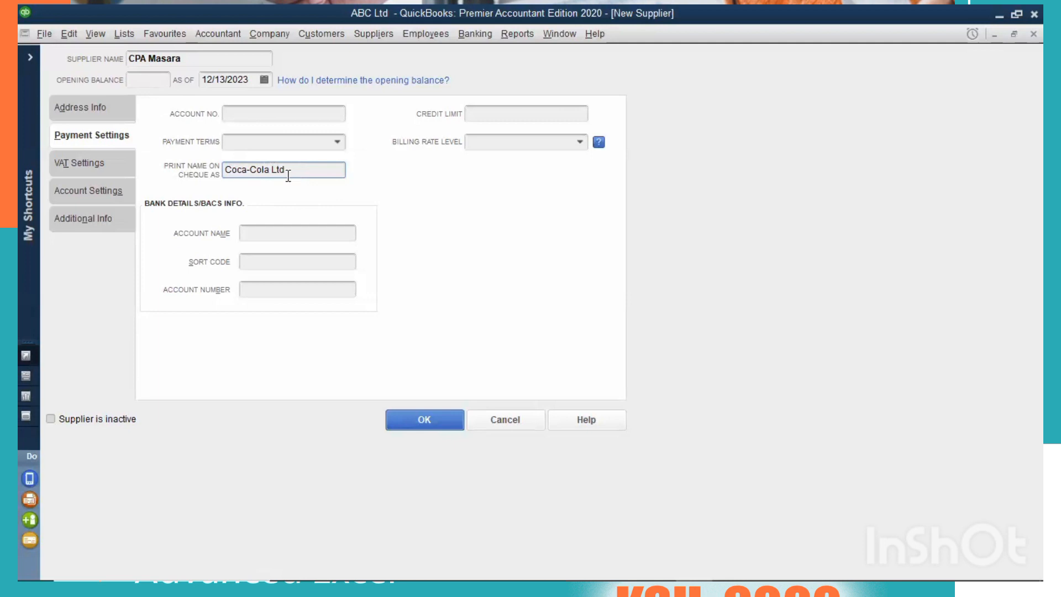
drag(288, 175, 225, 177)
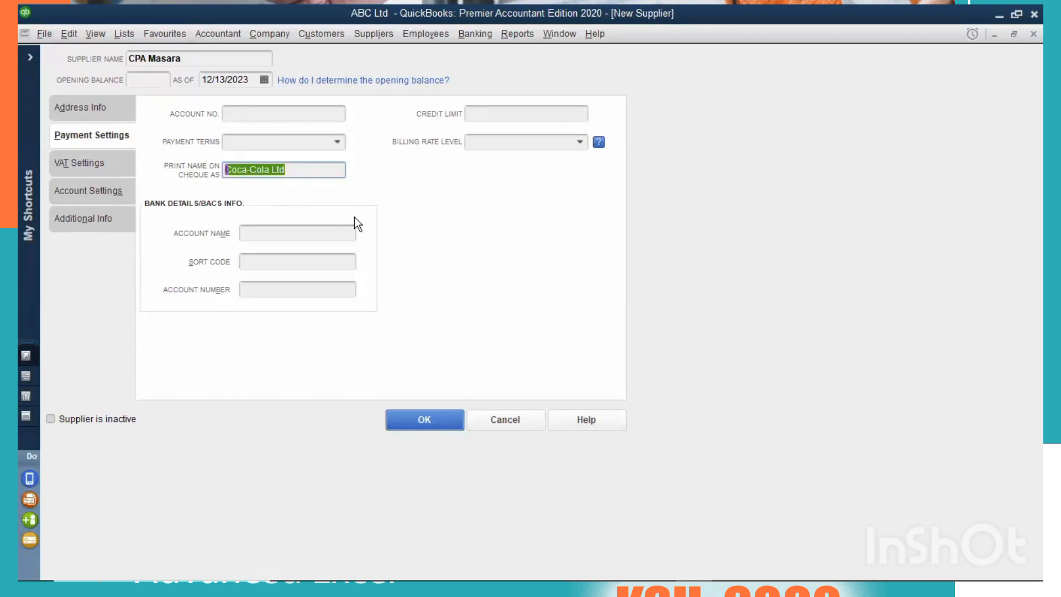
click(548, 150)
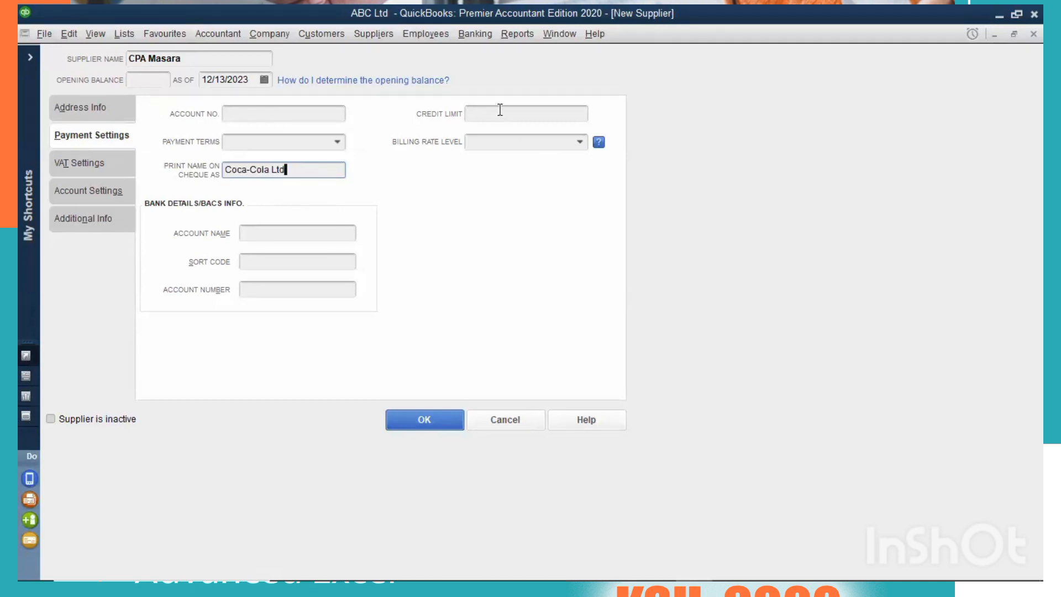
click(501, 110)
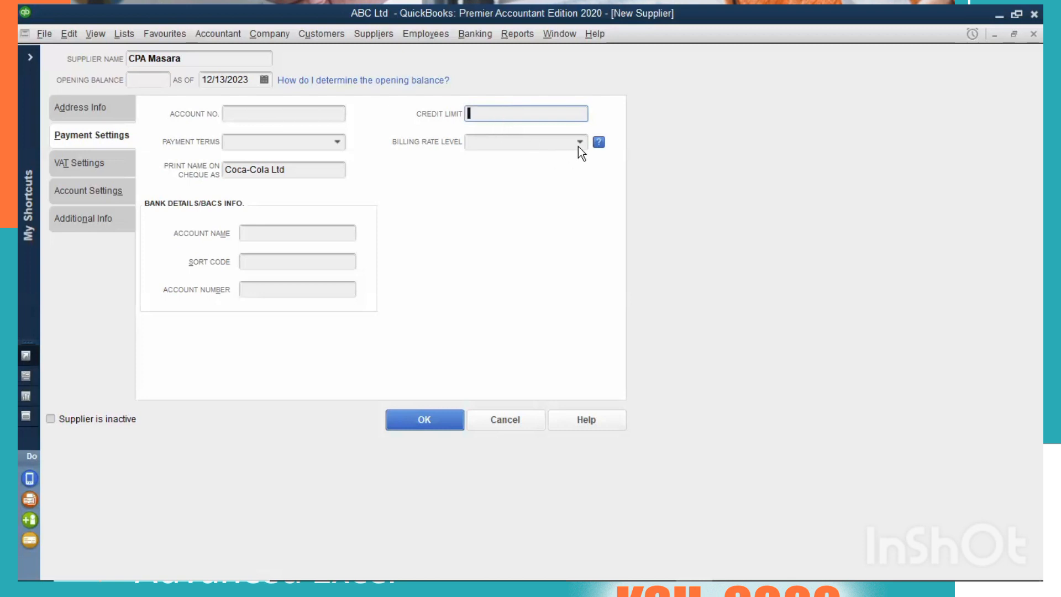
key(Tab)
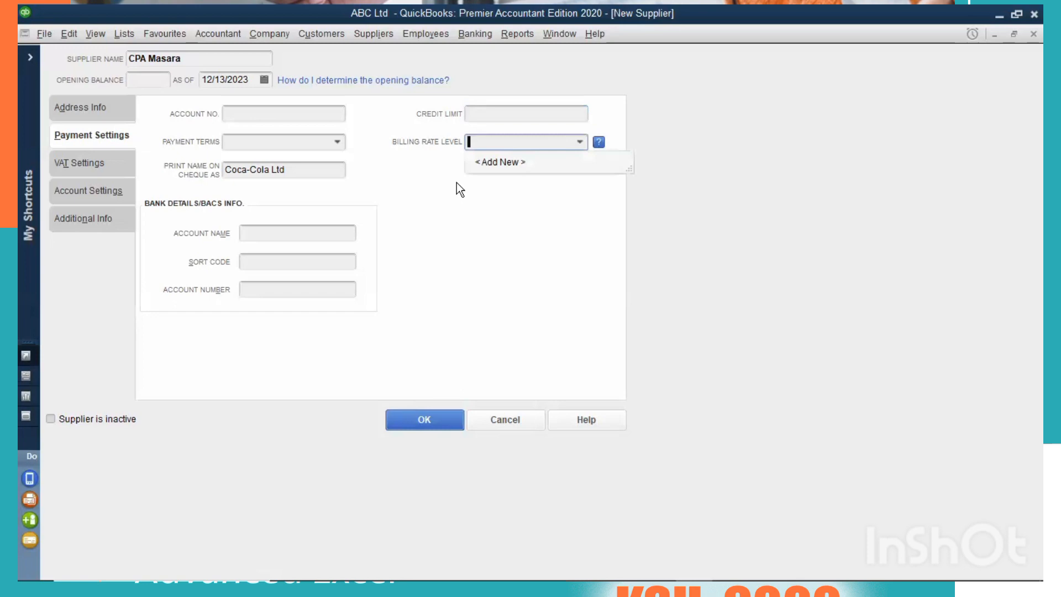
click(492, 148)
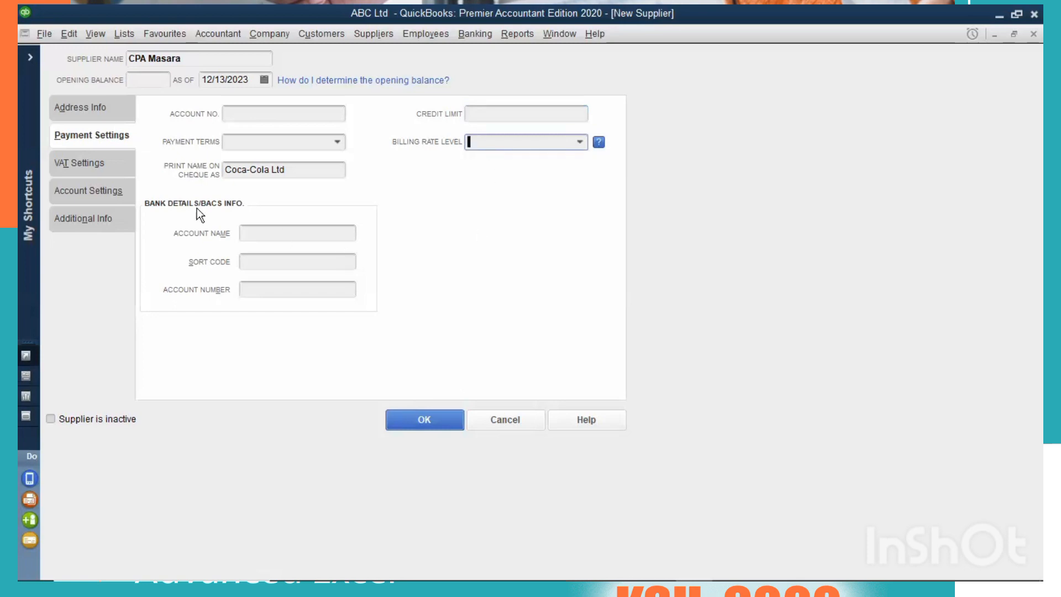
click(276, 233)
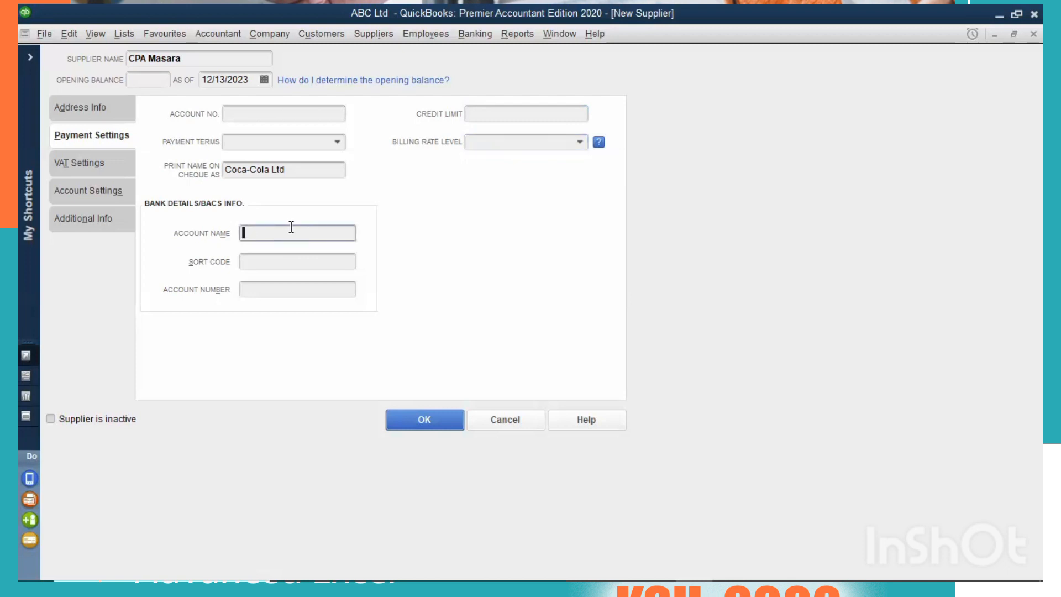
click(241, 109)
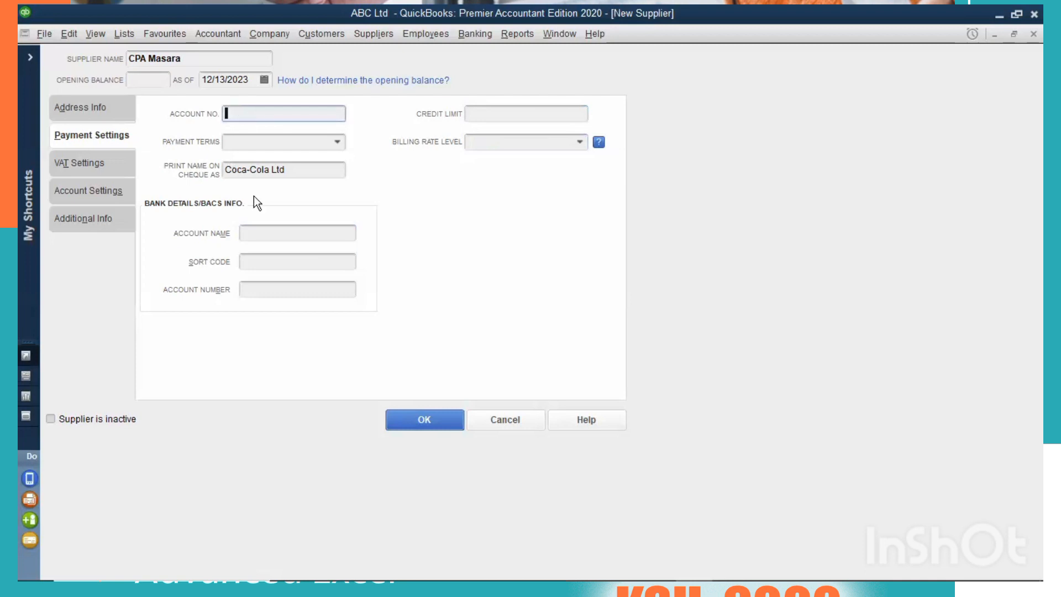
click(279, 231)
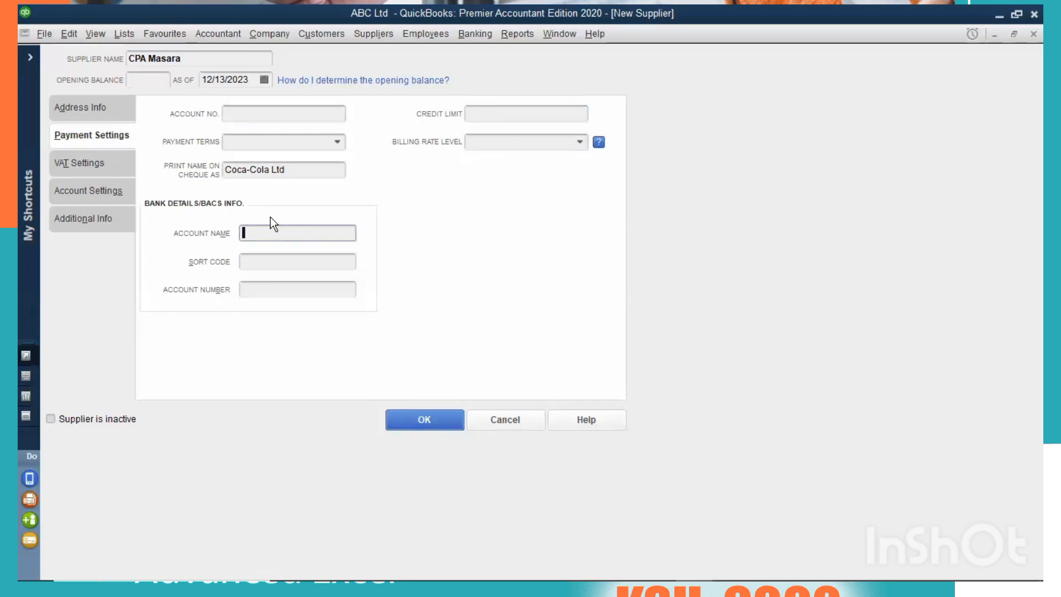
click(267, 261)
click(252, 290)
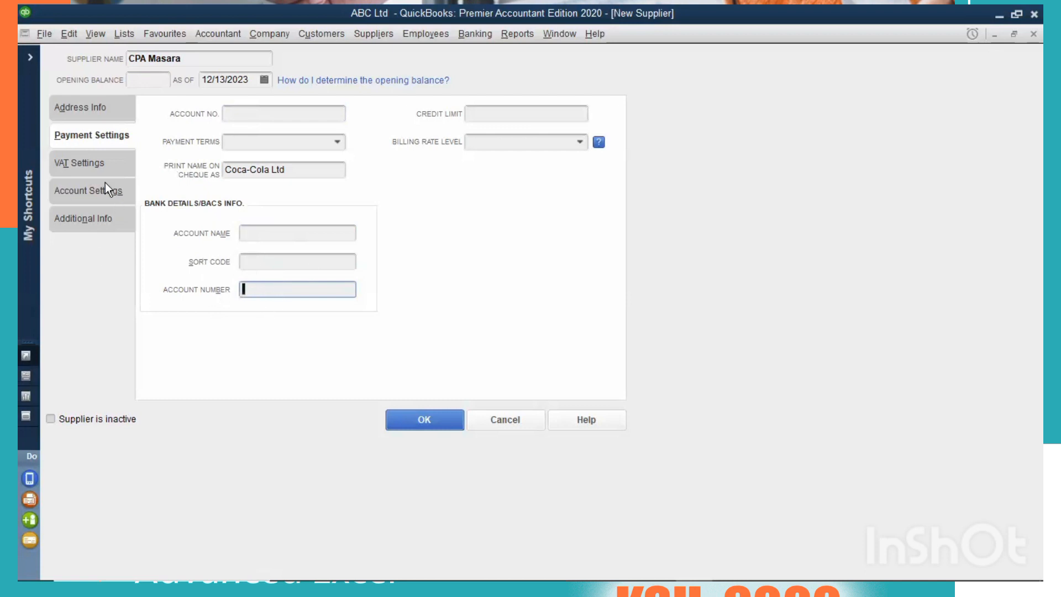
Check the supplier's VAT, account prefill and additional info settings, and save the Coca-Cola Ltd supplier.
click(93, 163)
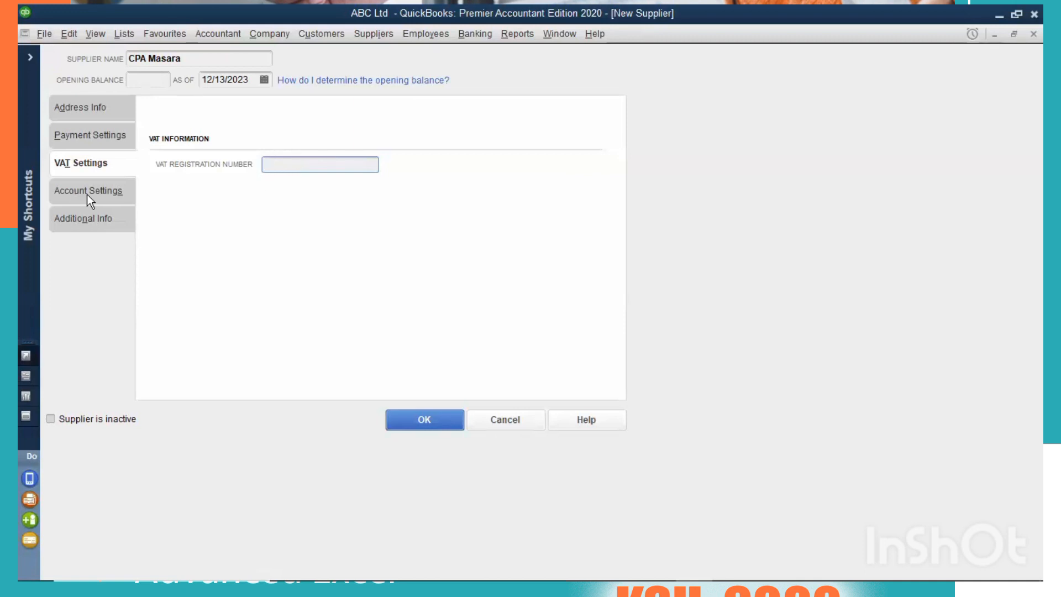
click(130, 204)
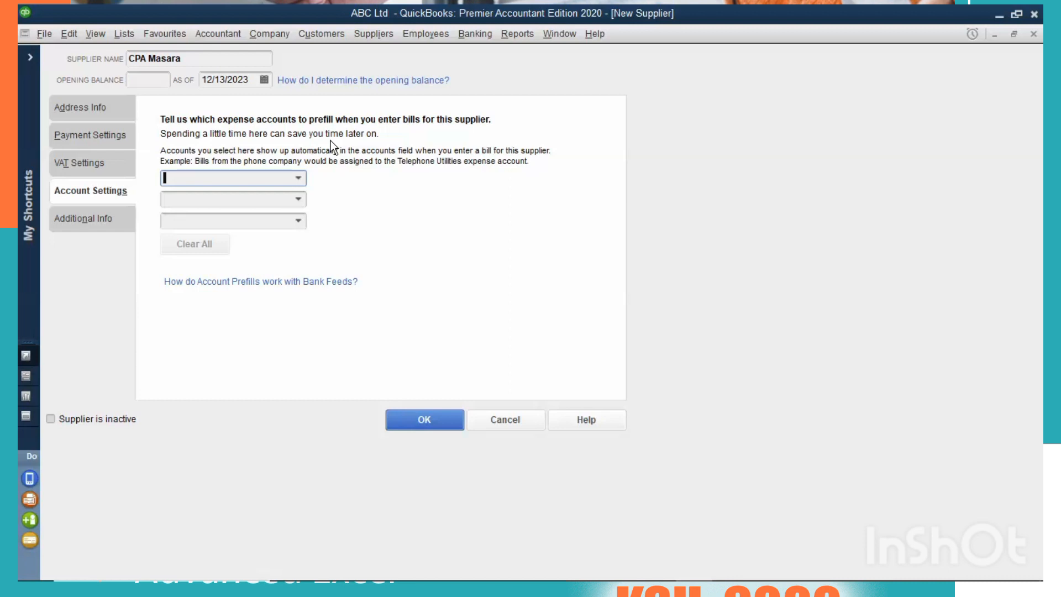
click(128, 227)
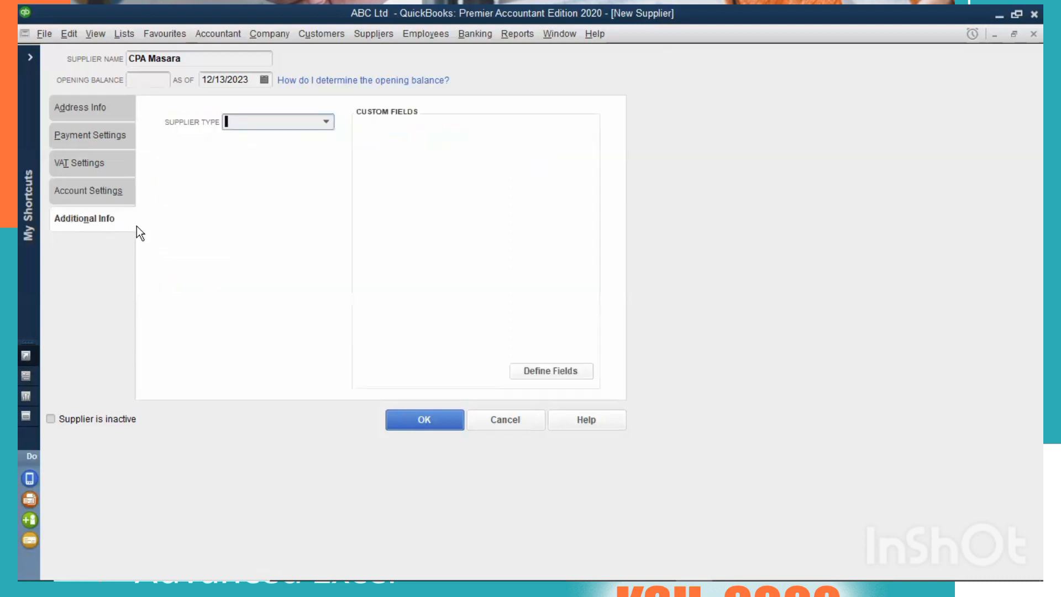
click(326, 122)
click(74, 109)
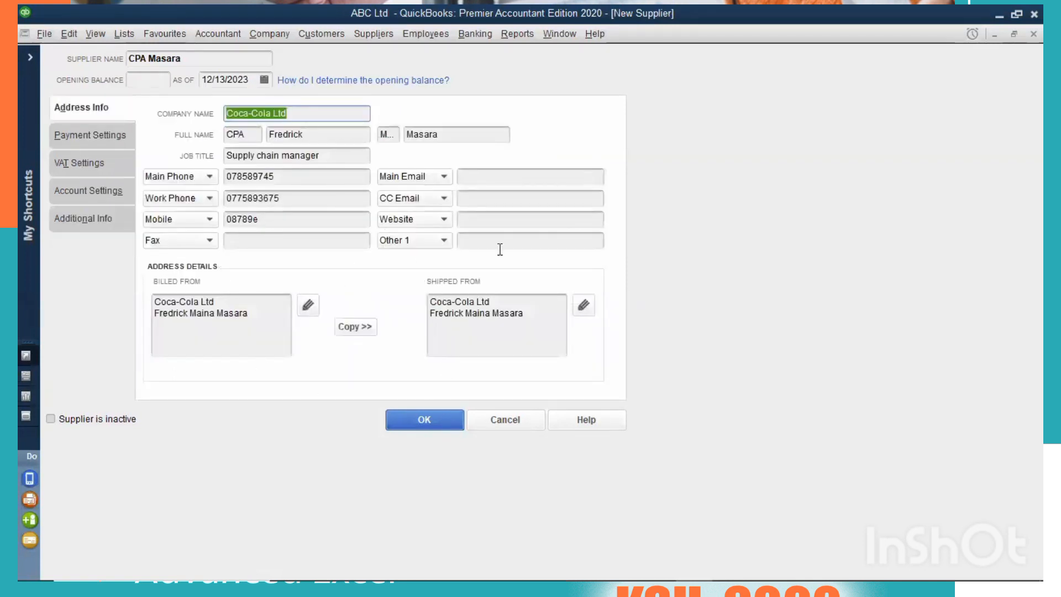
click(442, 421)
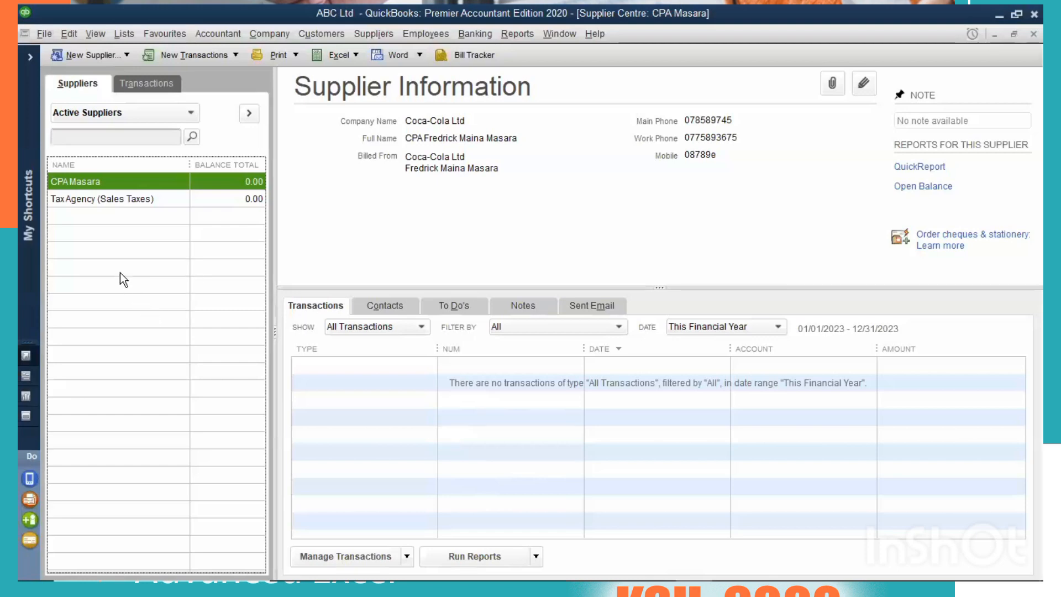
Create a new supplier named Ajack with the company name Ajack Ltd.
right_click(117, 247)
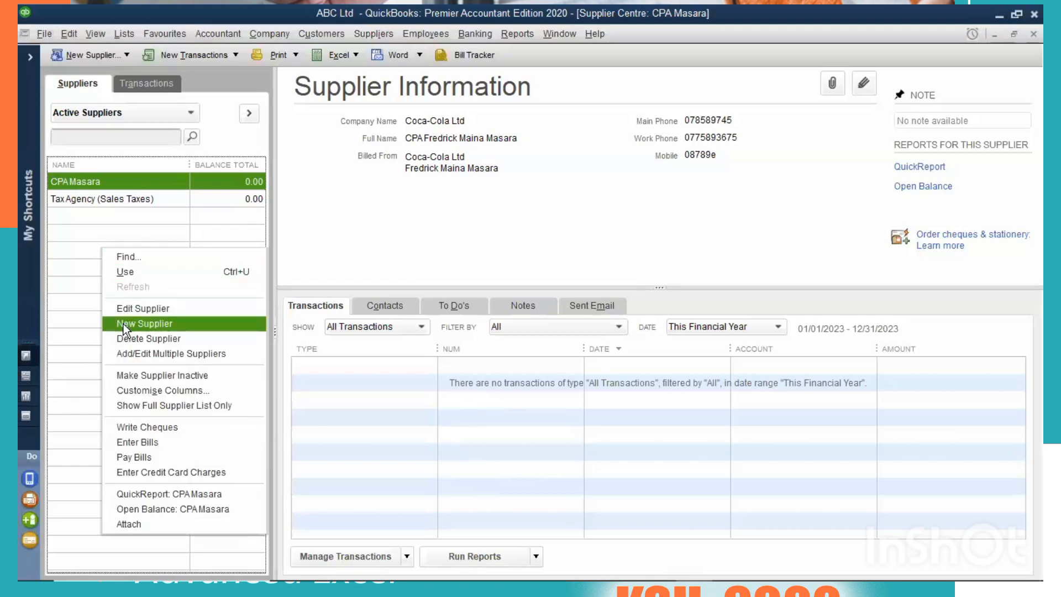
click(124, 323)
key(Escape)
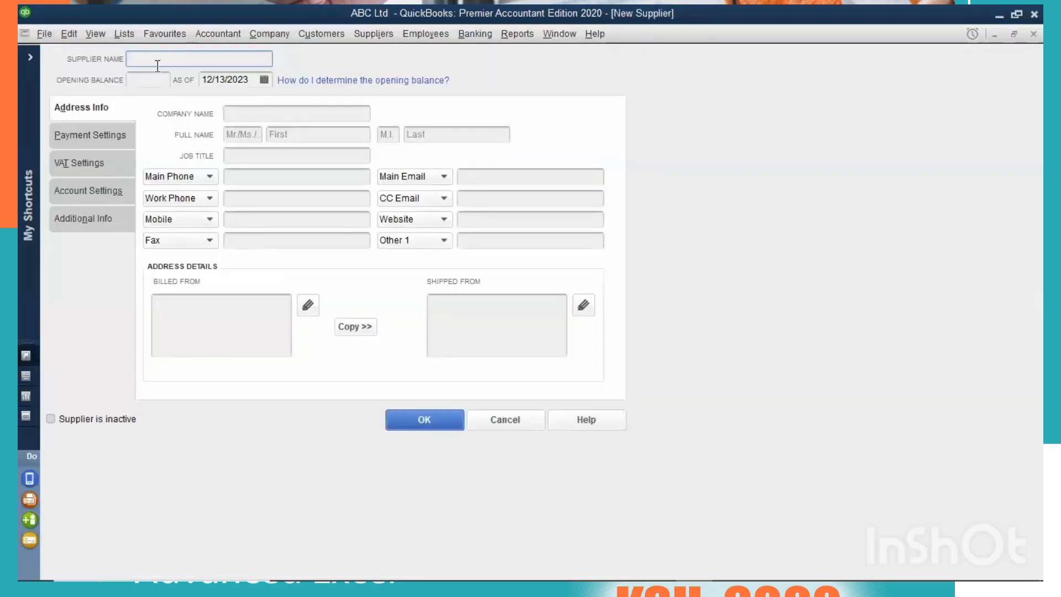
text(Ajack)
click(287, 112)
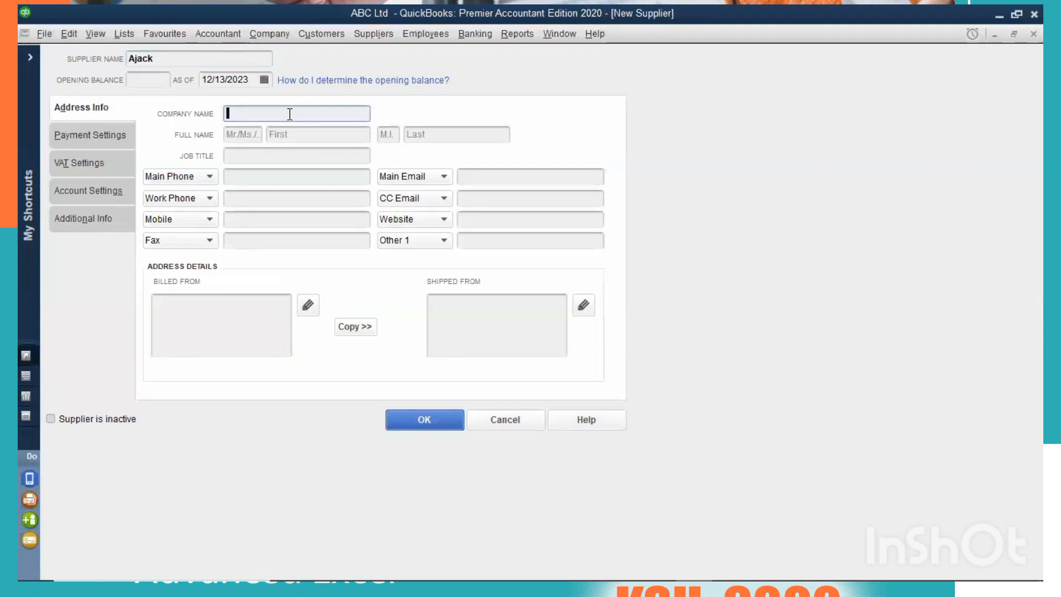
text(Ajack Ltd)
Copy the Ajack Ltd Billed From address to Shipped From and save the supplier.
click(350, 327)
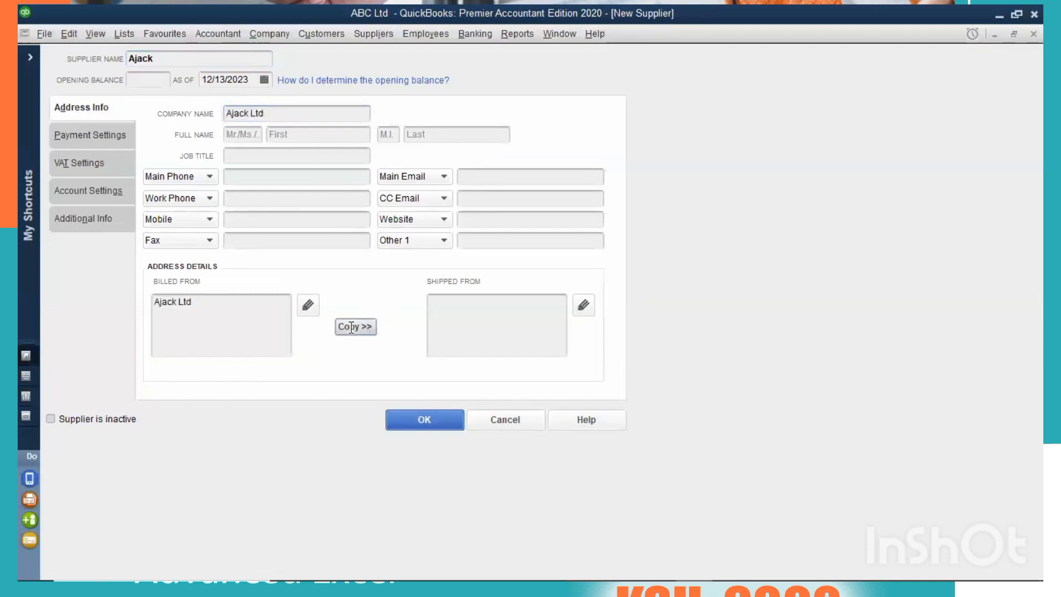
click(460, 168)
click(108, 132)
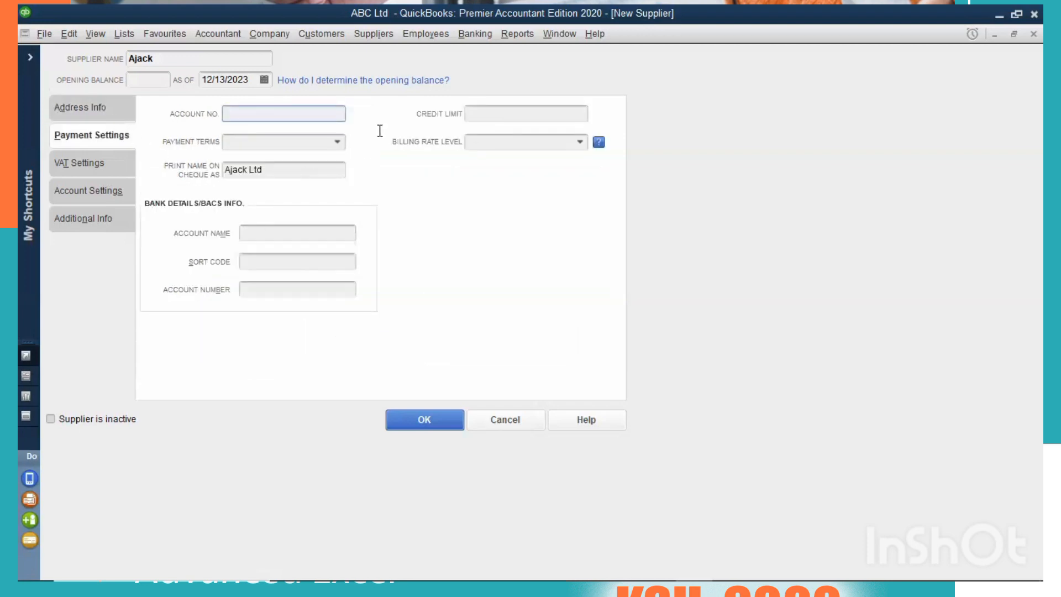
click(88, 109)
click(289, 151)
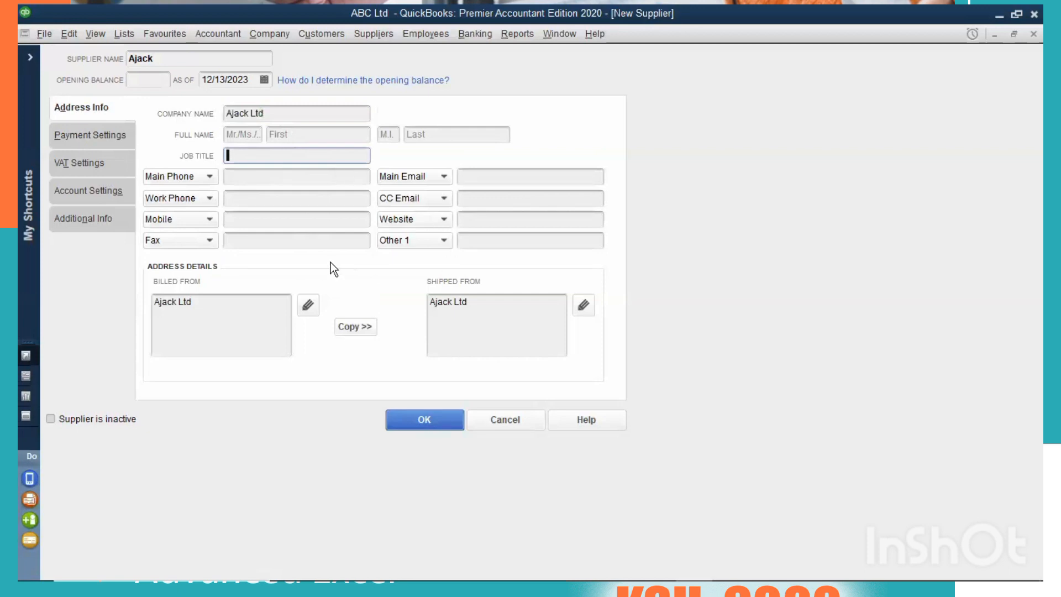
click(419, 419)
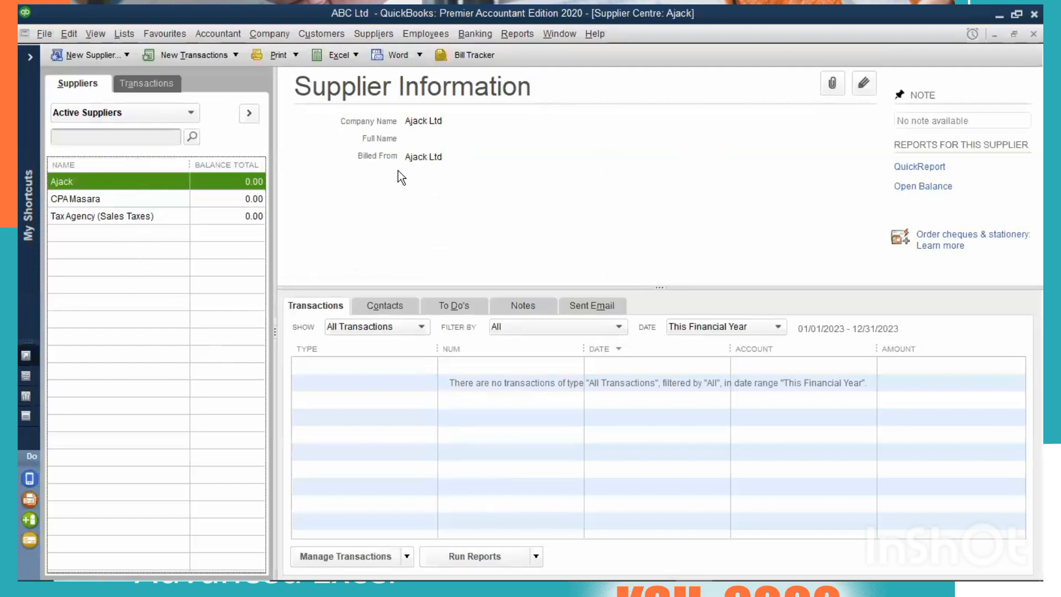
View the Coca-Cola Ltd supplier's details in the Supplier Centre.
click(154, 199)
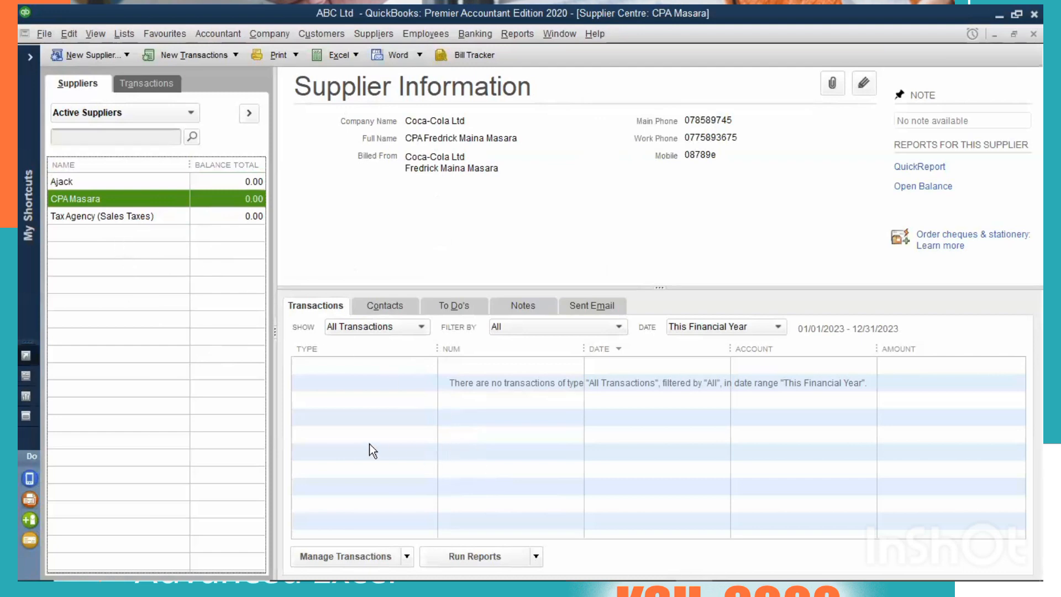
click(289, 331)
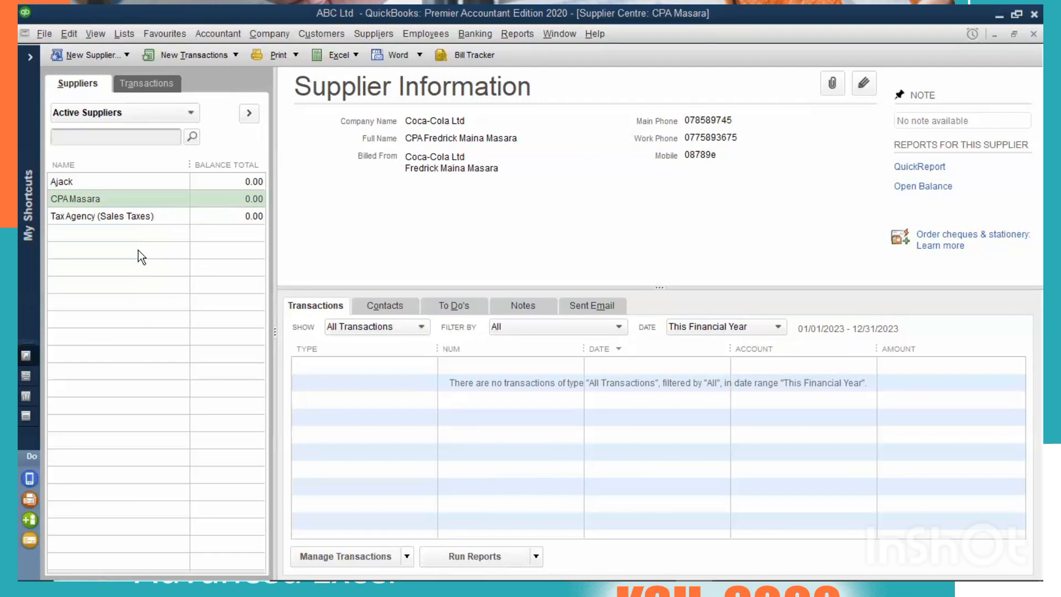
Open the Customer Centre and start a new customer record.
click(323, 35)
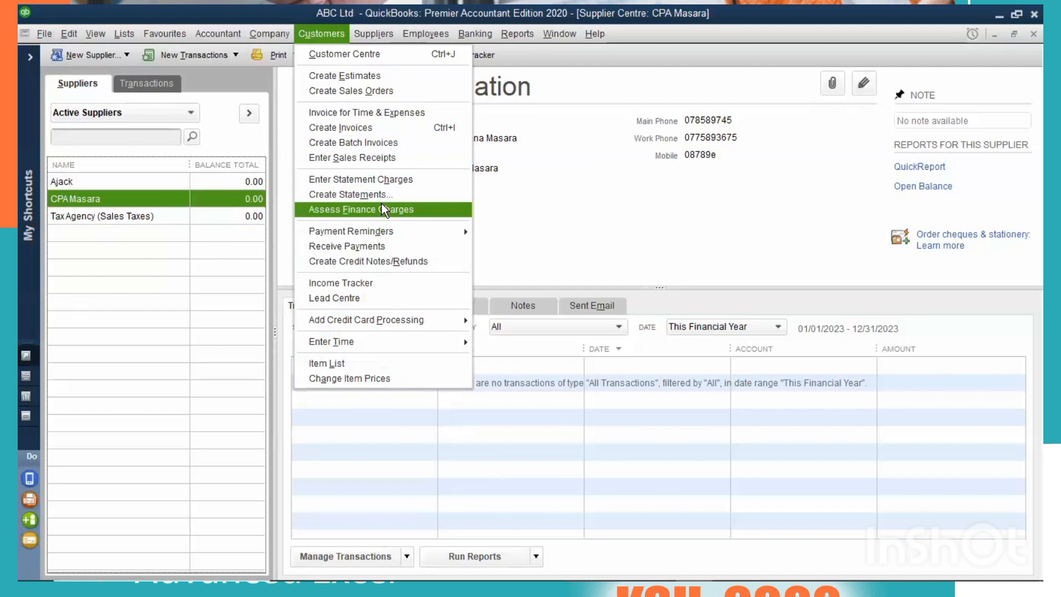
click(329, 53)
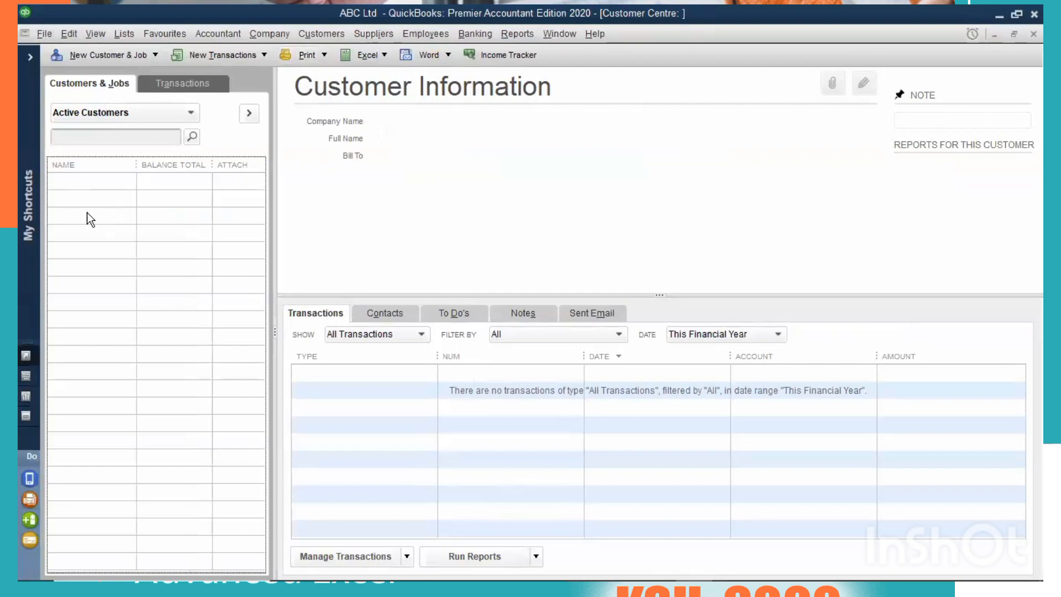
right_click(115, 195)
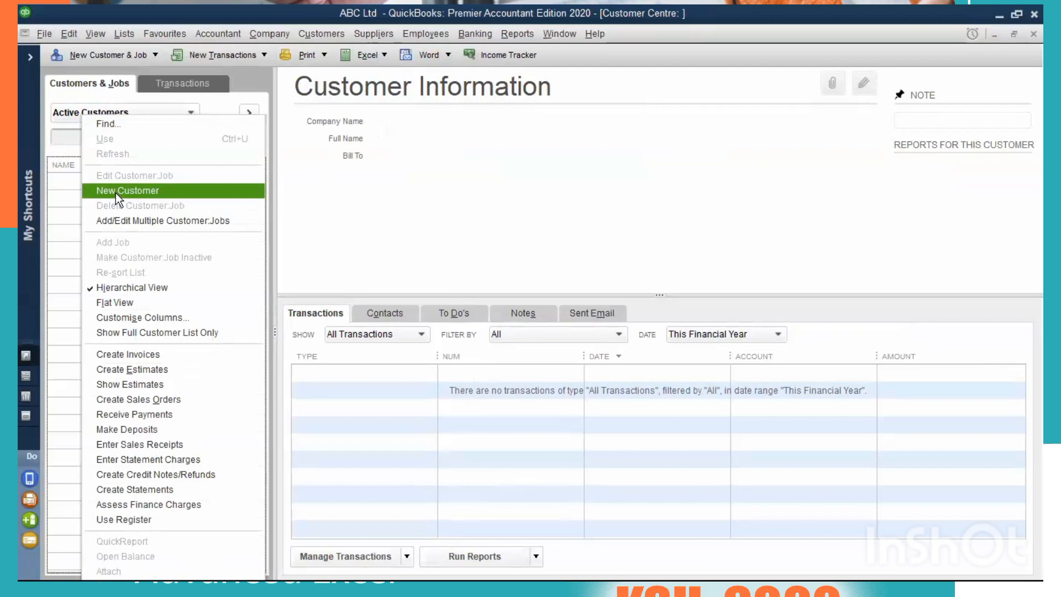
click(115, 191)
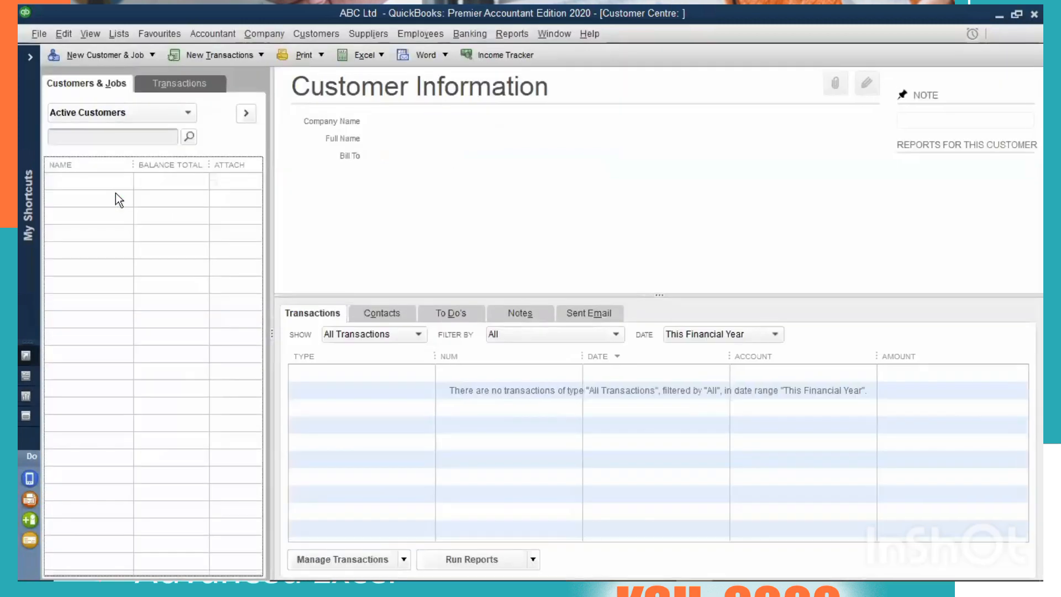
key(ctrl+n)
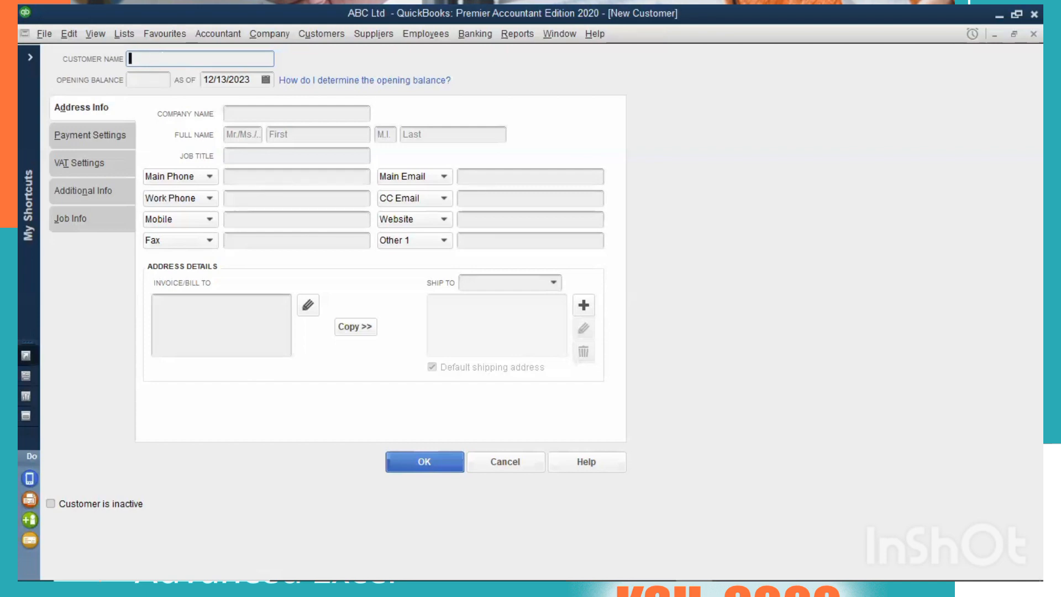
Enter the customer's name in the new customer record and set the company name to Bfm Ltd.
text(Brenda)
click(143, 77)
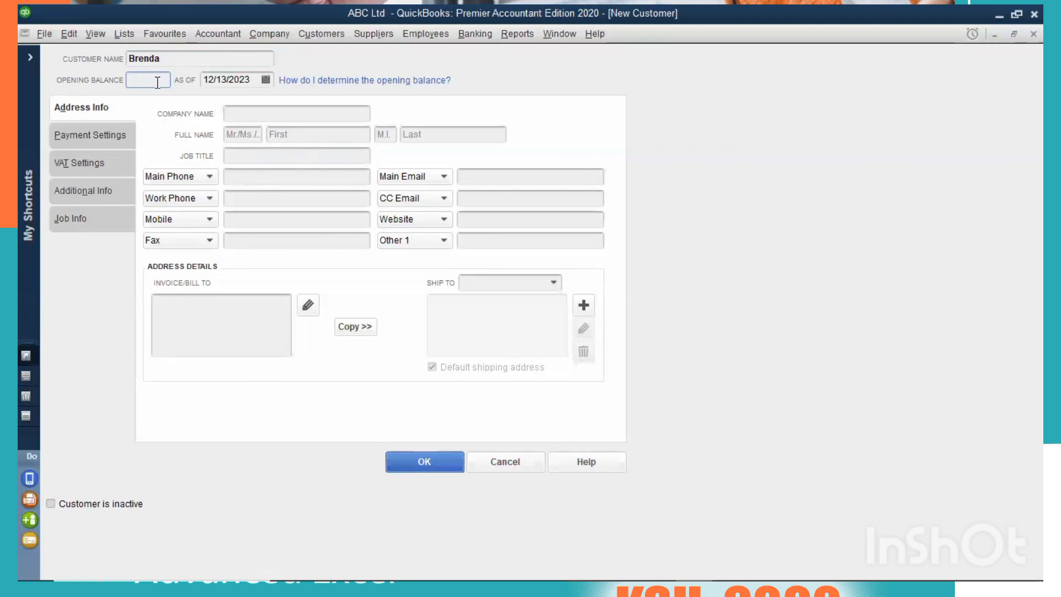
click(253, 120)
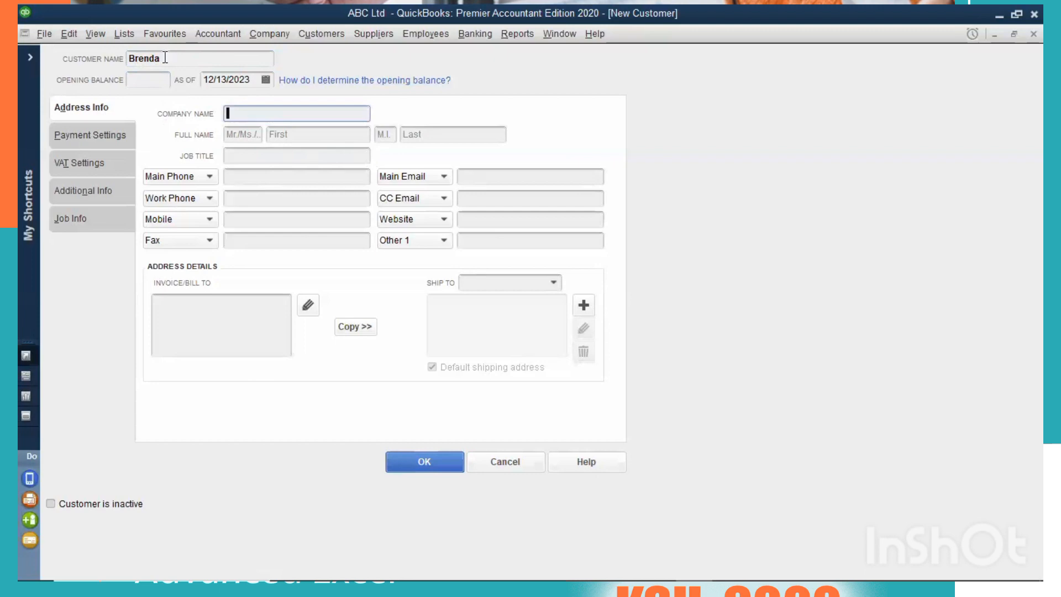
click(164, 57)
click(266, 113)
text(B)
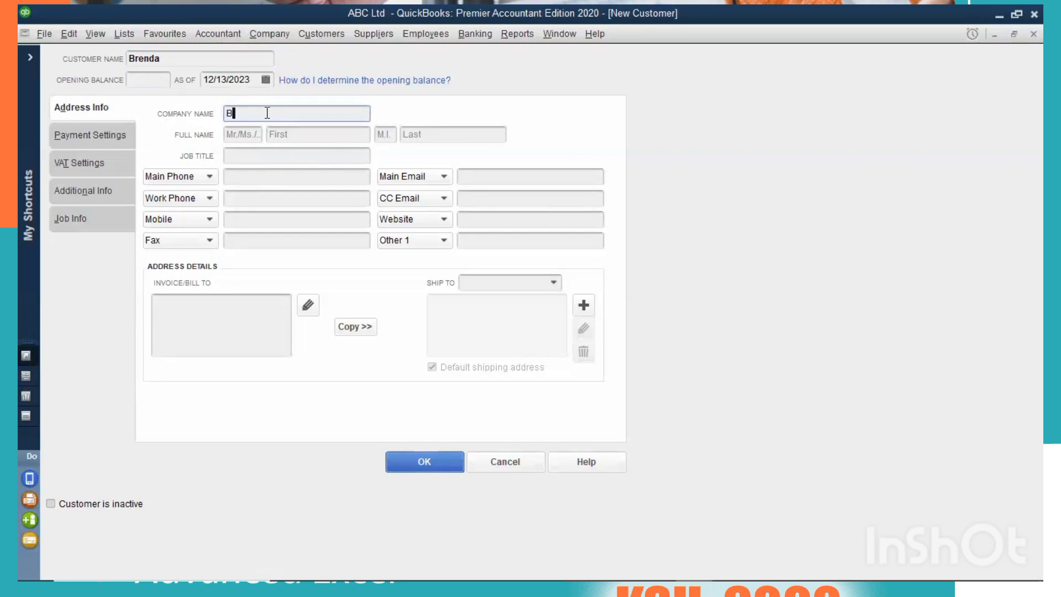
text(fm Ltd)
click(237, 138)
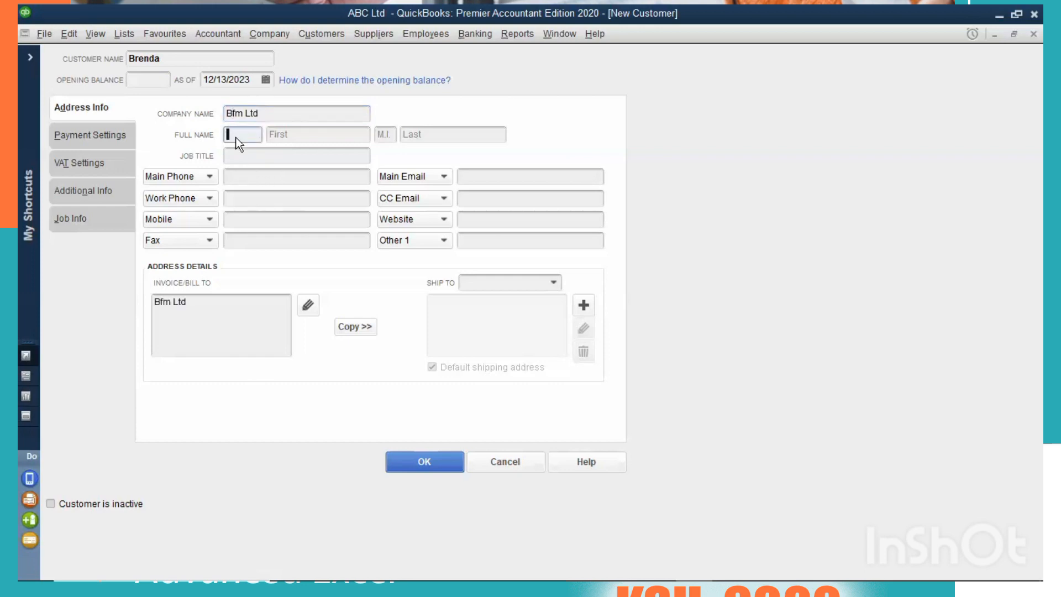
click(428, 132)
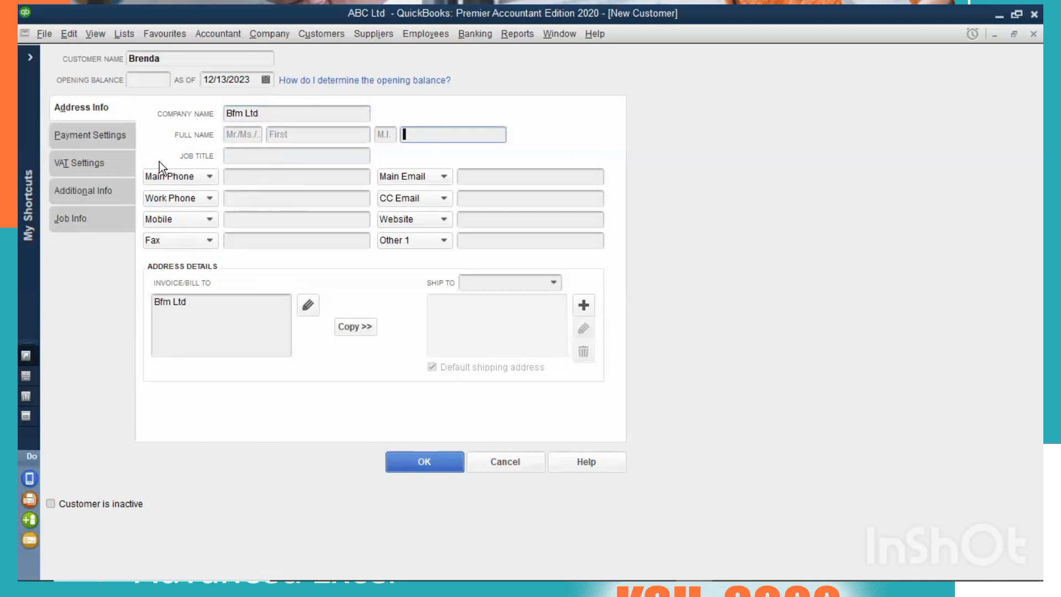
click(237, 150)
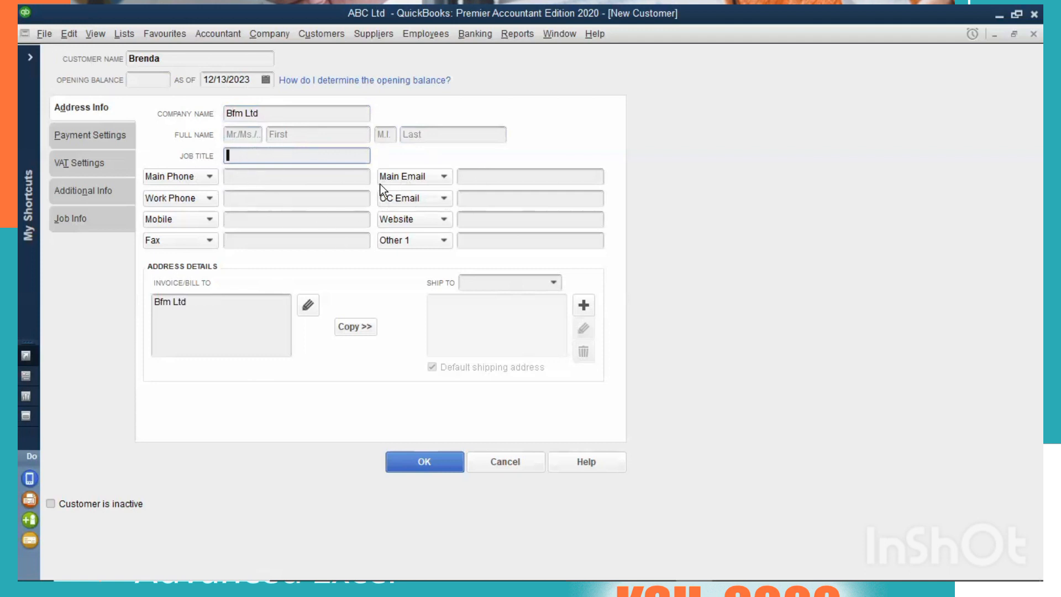
Examine the new customer's payment settings, including the preferred delivery and payment method options, credit card fields and credit limit.
click(67, 135)
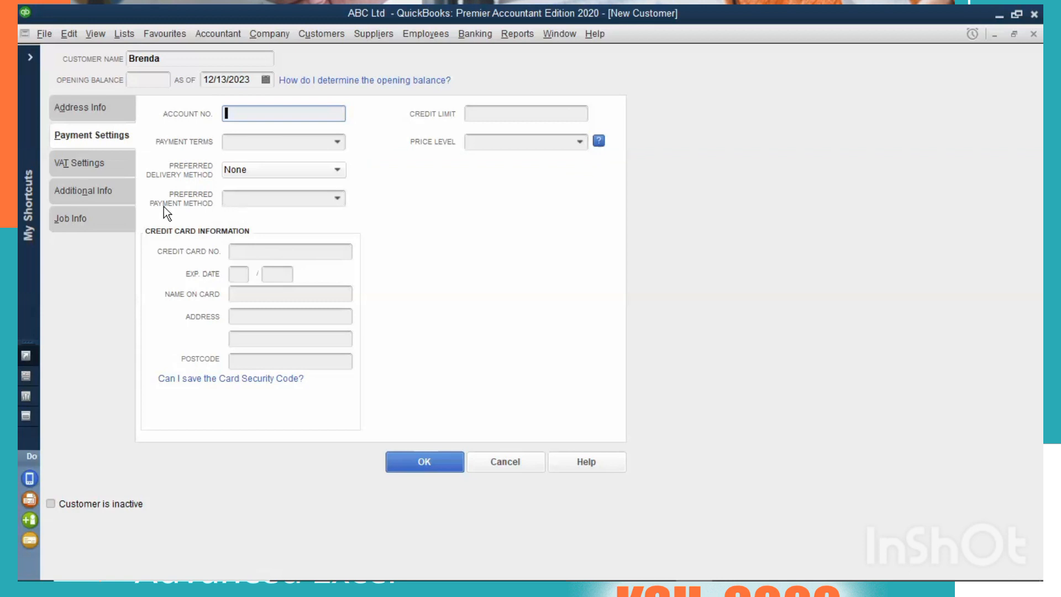
click(337, 170)
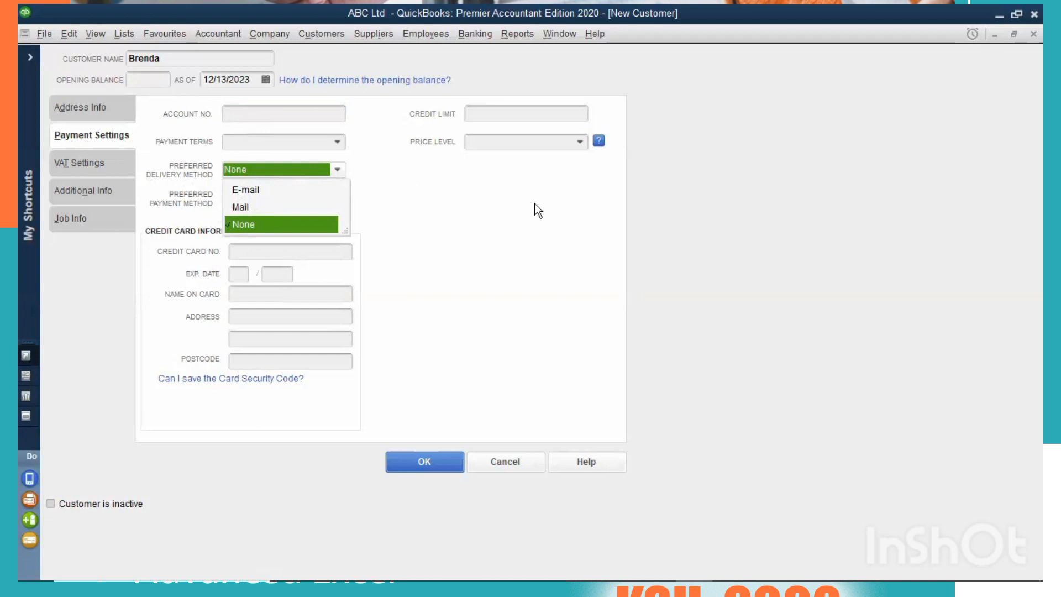
click(333, 222)
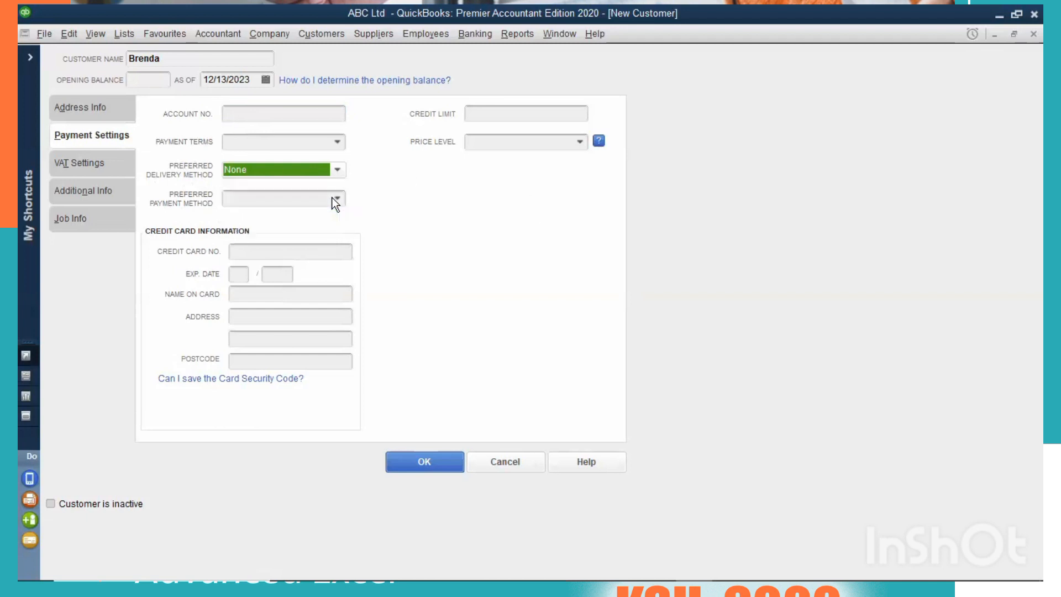
click(337, 199)
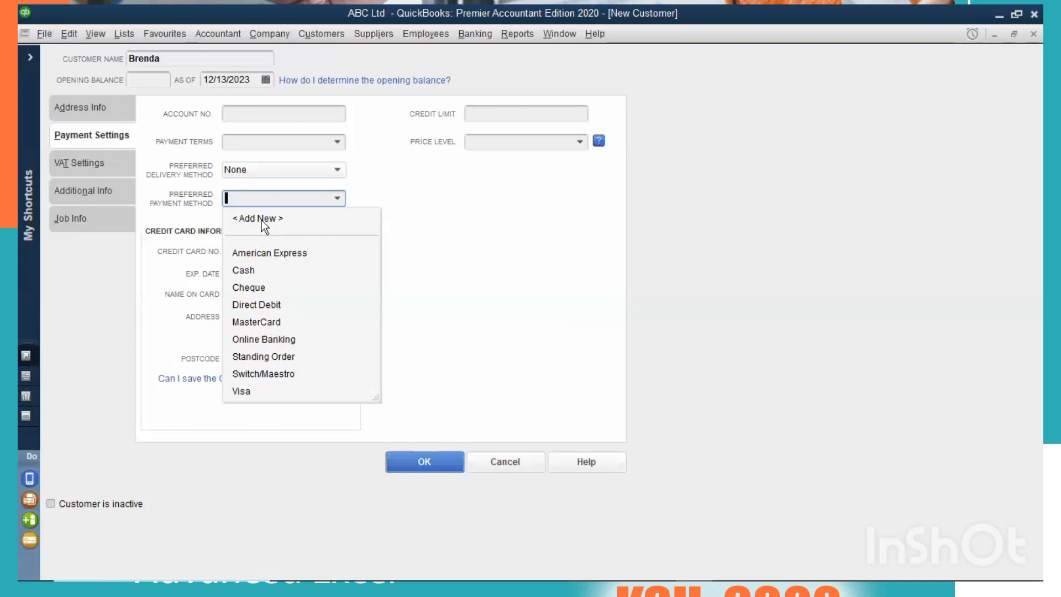
click(463, 223)
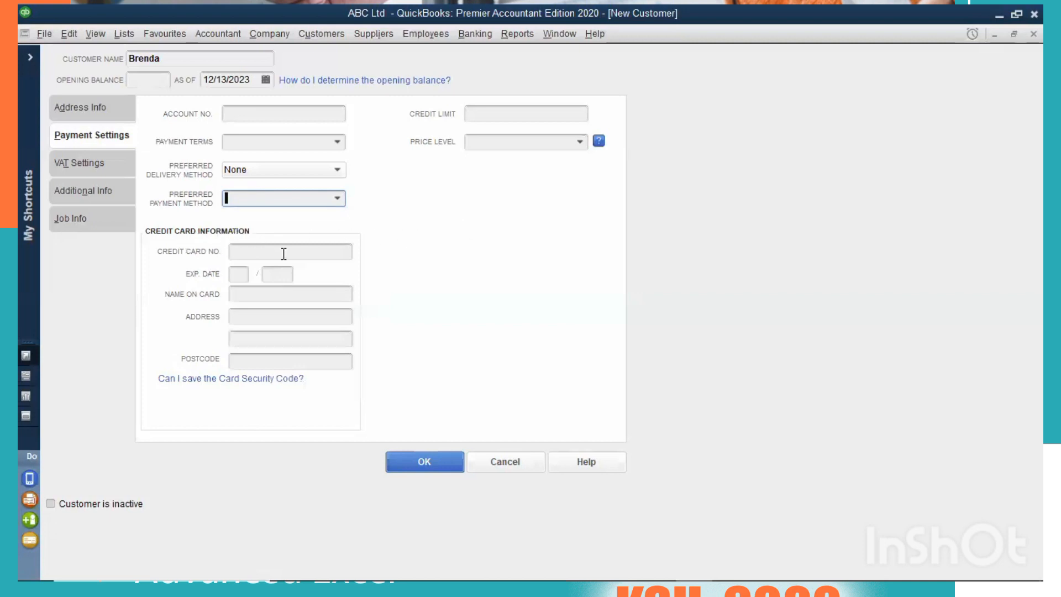
click(231, 253)
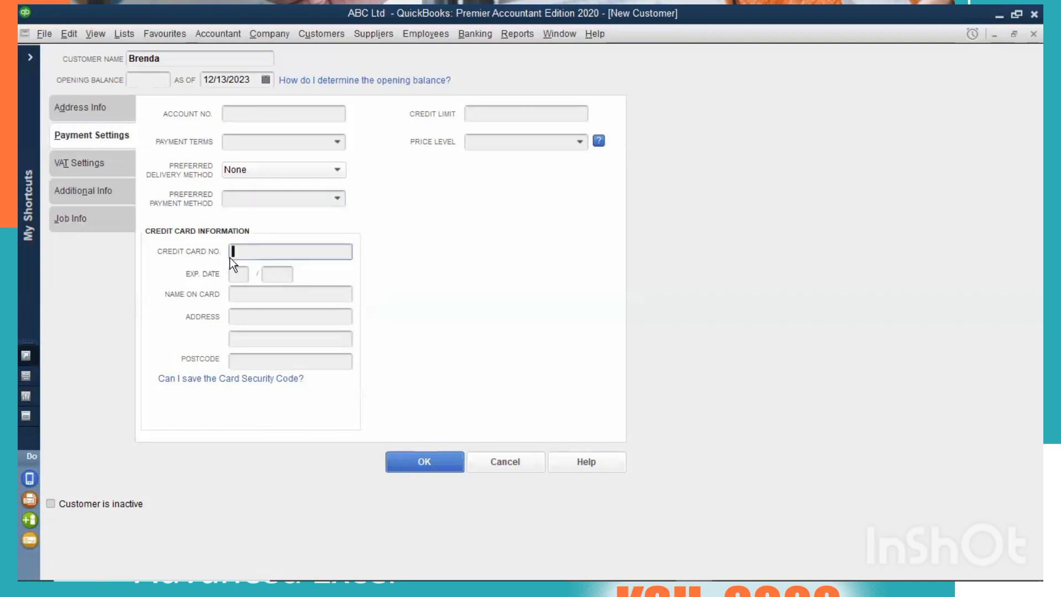
click(245, 275)
click(265, 291)
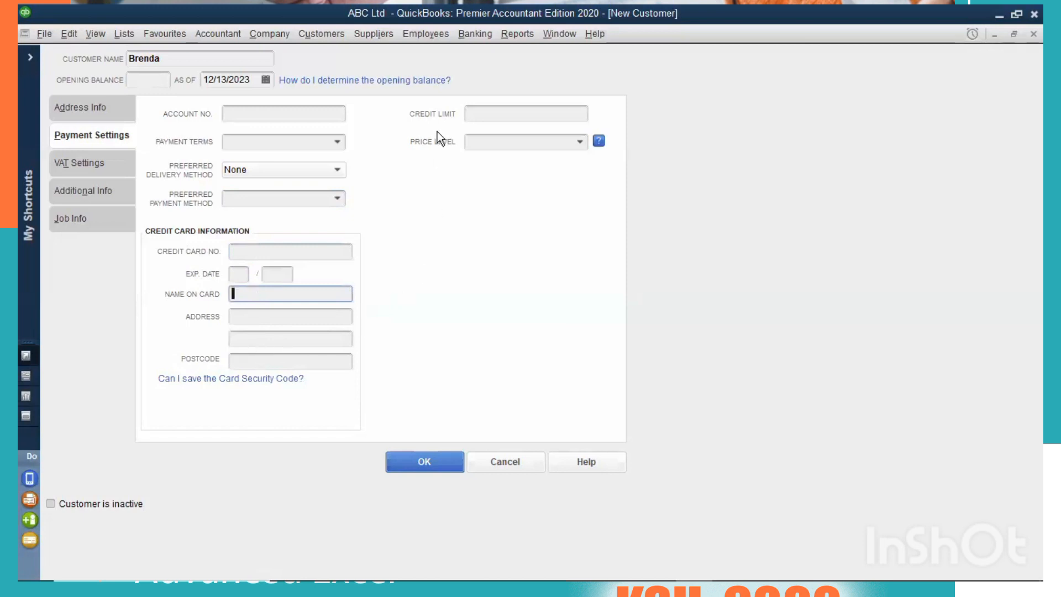
click(492, 111)
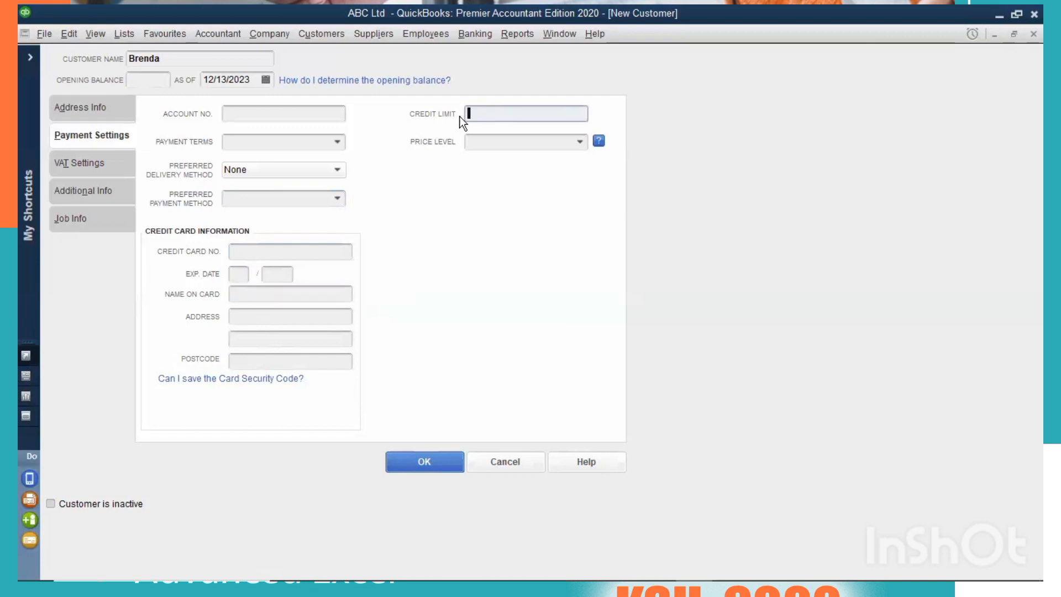
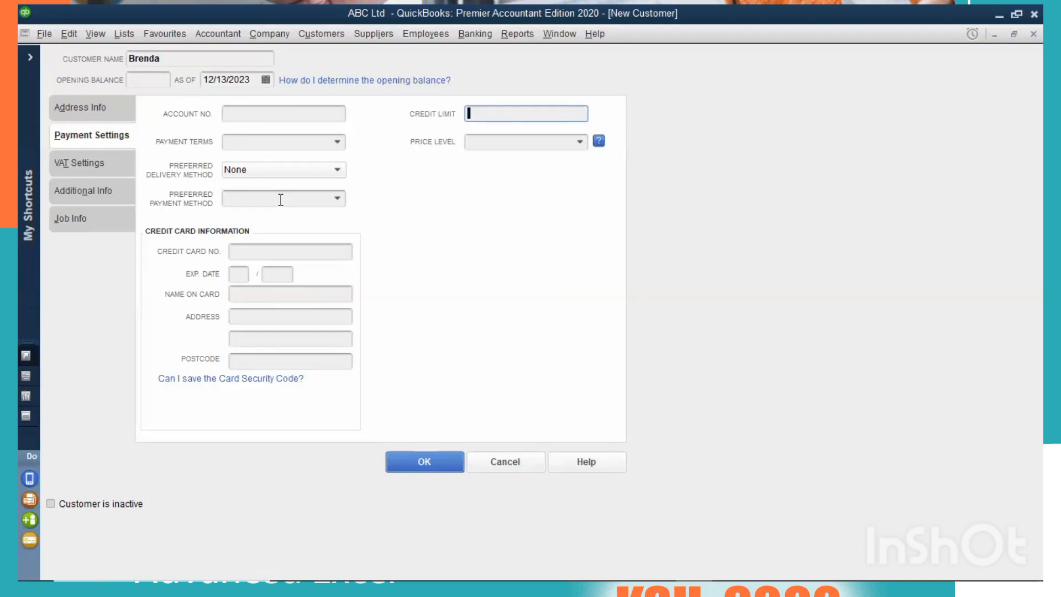
Examine the new customer's VAT registration field and the available customer type options.
click(91, 164)
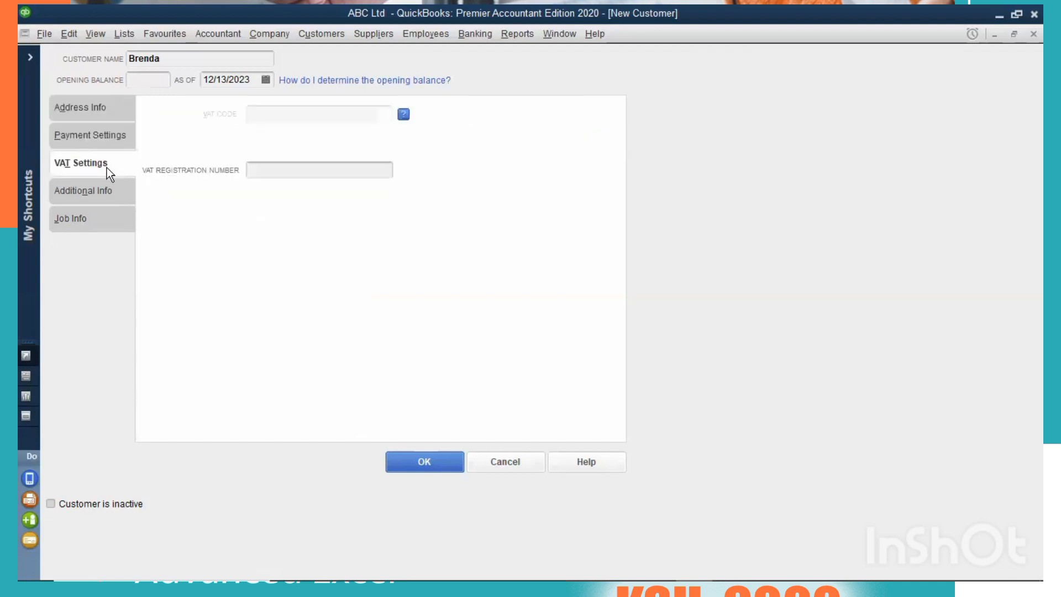
click(279, 173)
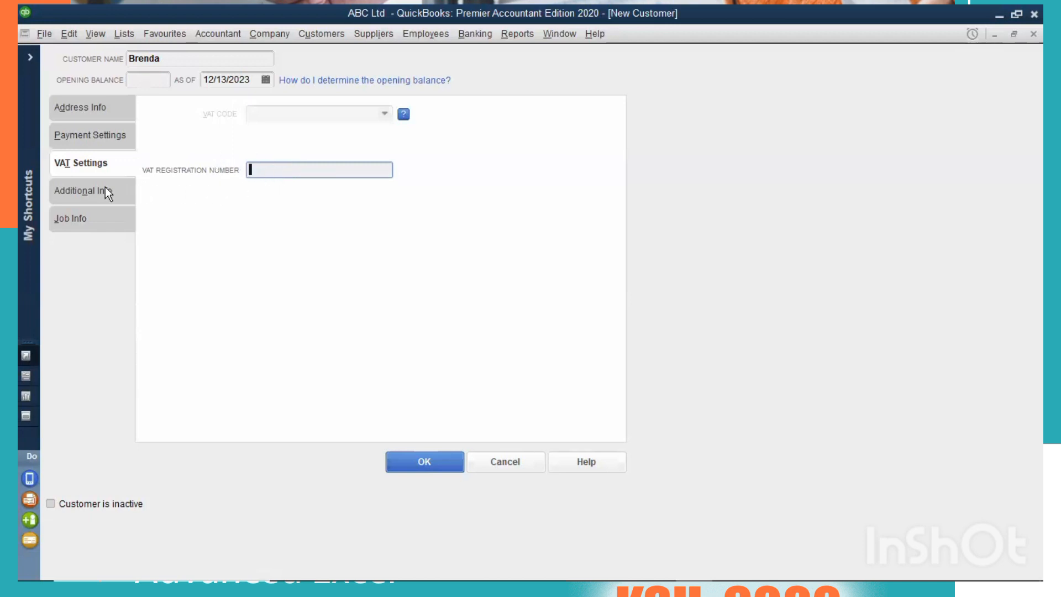
click(86, 186)
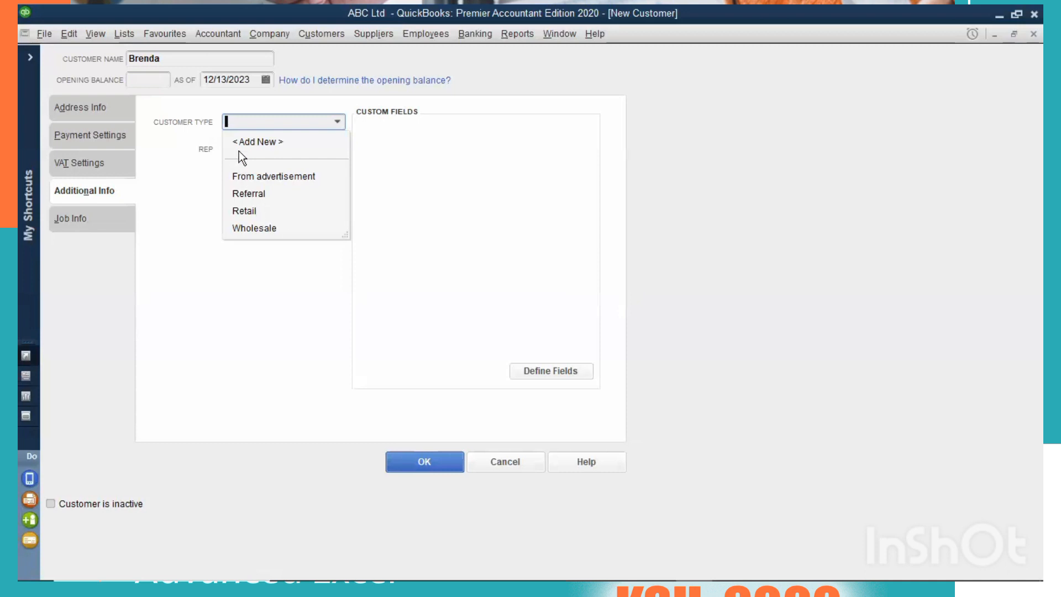
click(274, 139)
Examine the new customer's job information, including the job type and job status options.
click(113, 218)
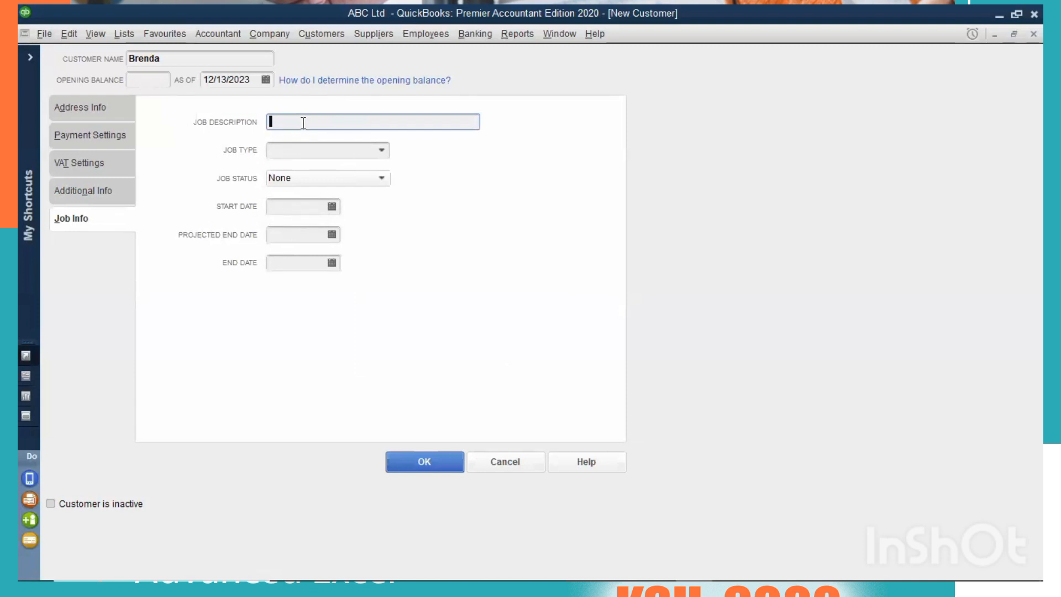
click(381, 150)
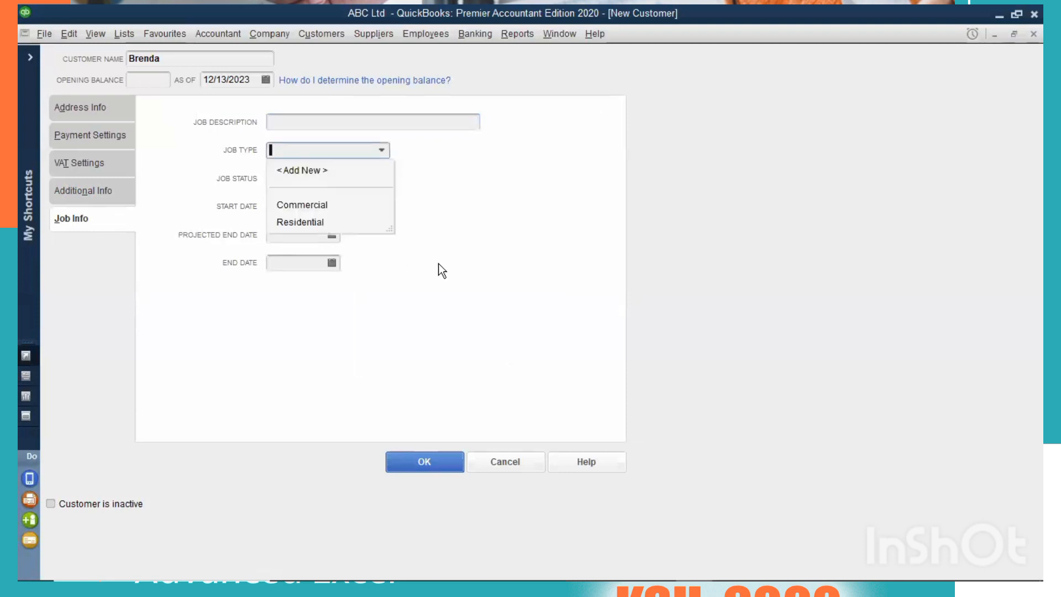
click(381, 150)
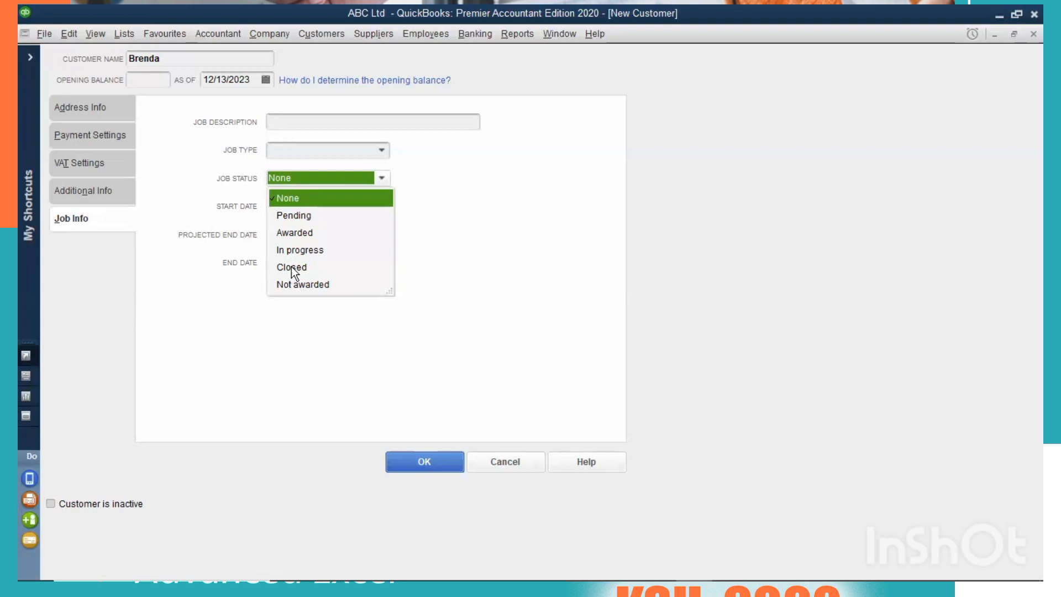
click(252, 264)
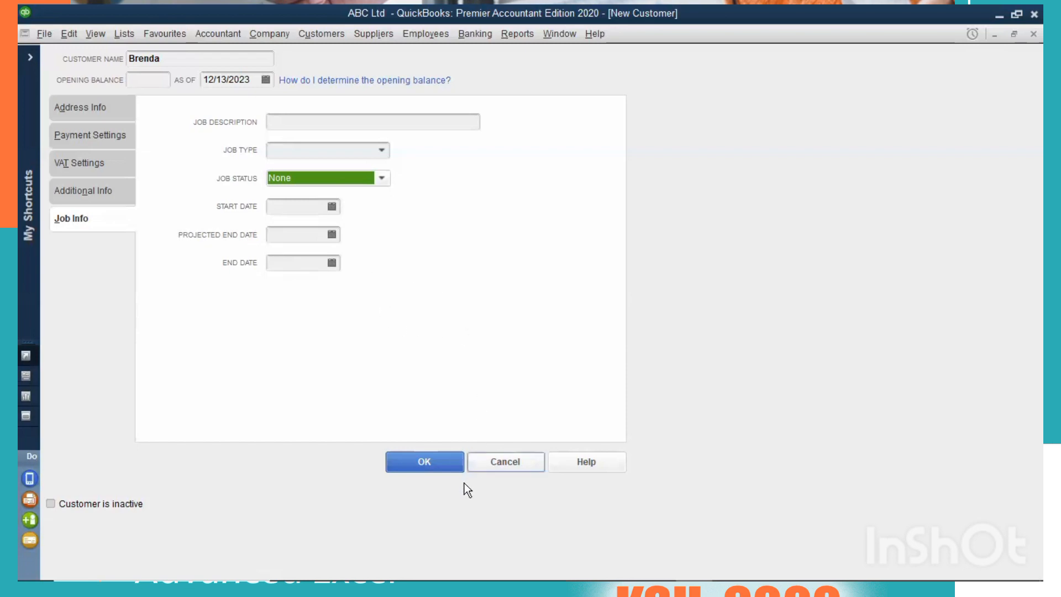
click(670, 180)
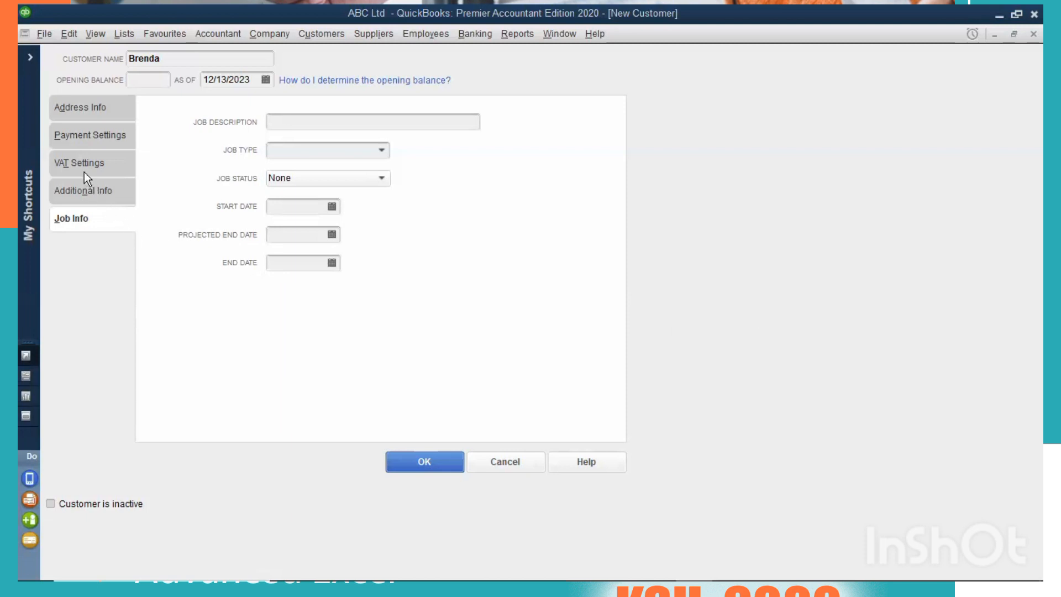
Review the new customer's VAT, address, additional and job details, and save the customer record.
click(309, 173)
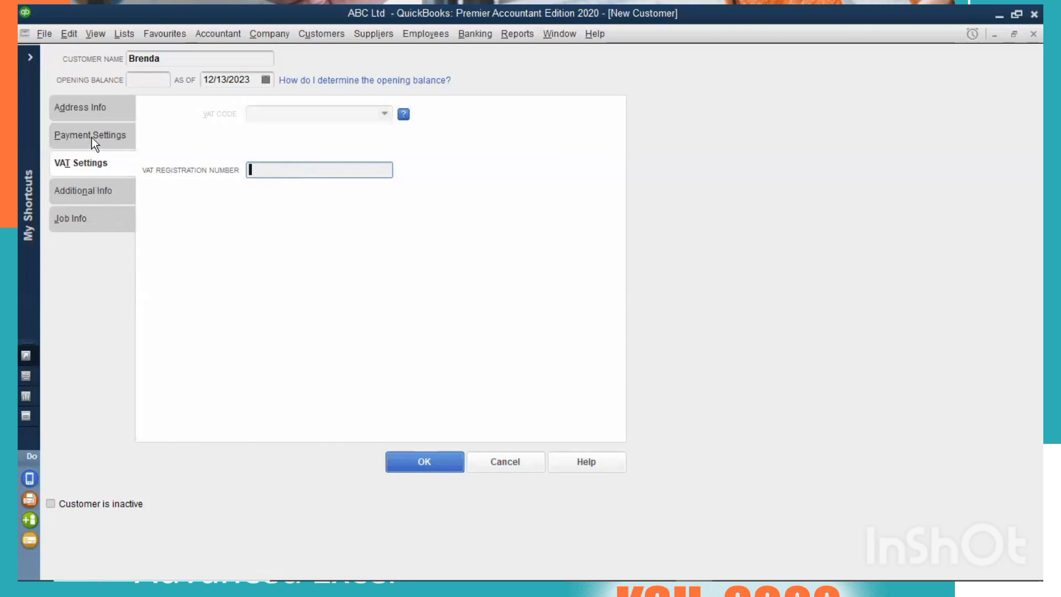
click(95, 109)
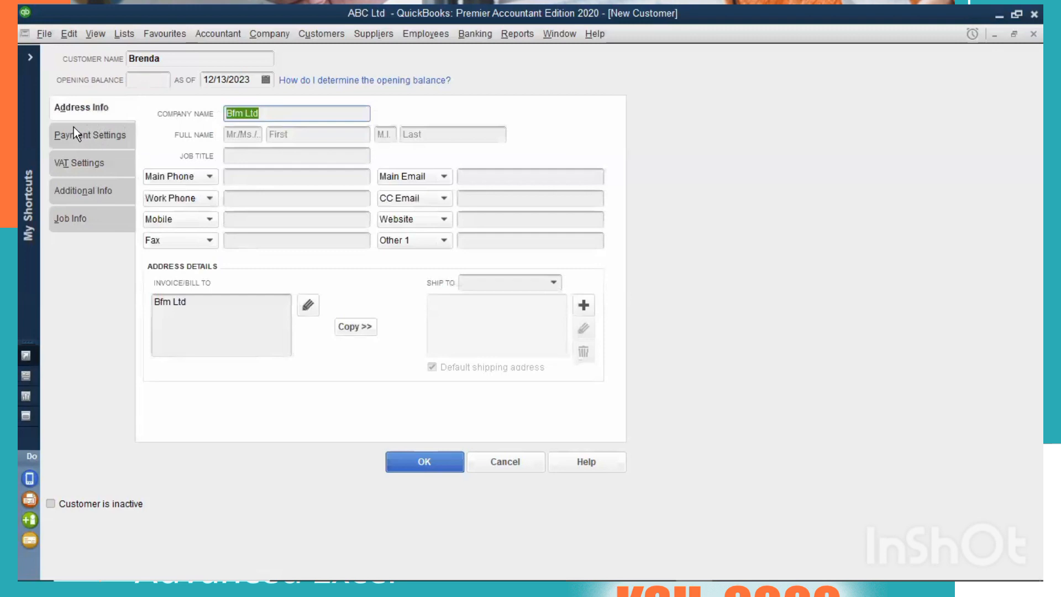
click(165, 59)
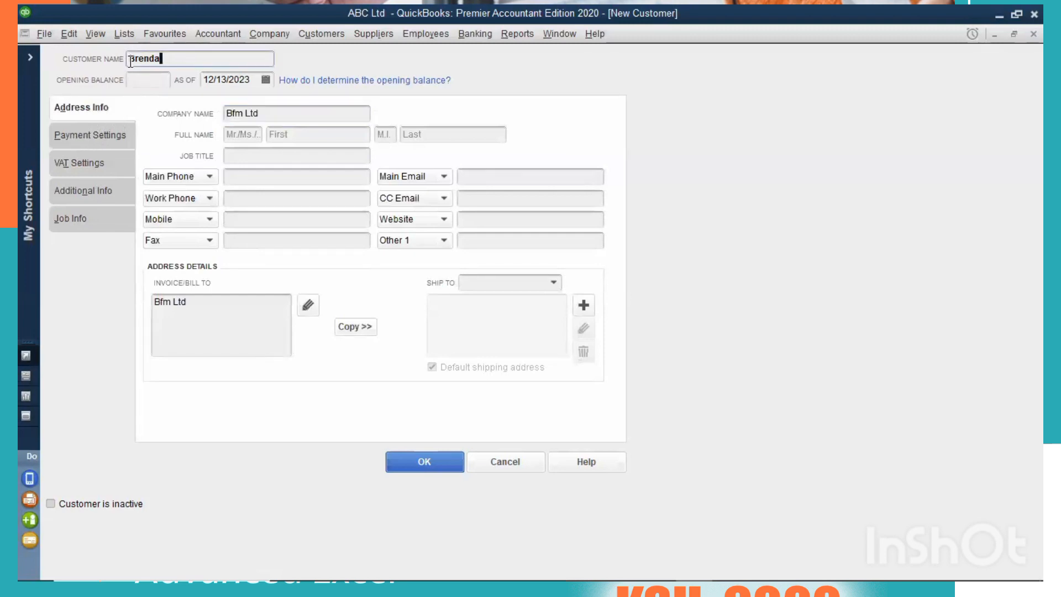
drag(165, 59, 131, 62)
click(83, 192)
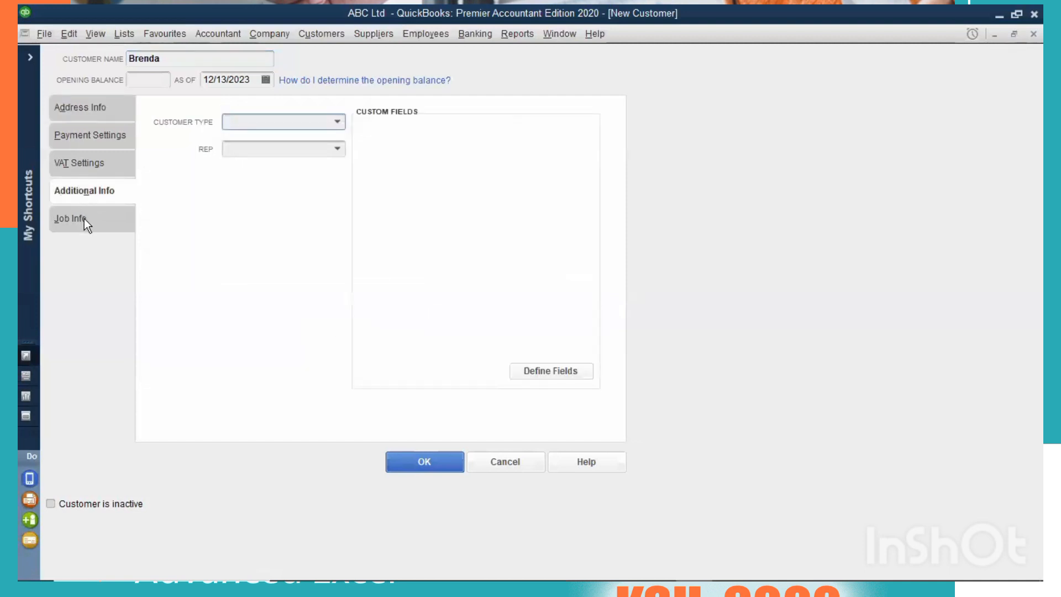
click(84, 218)
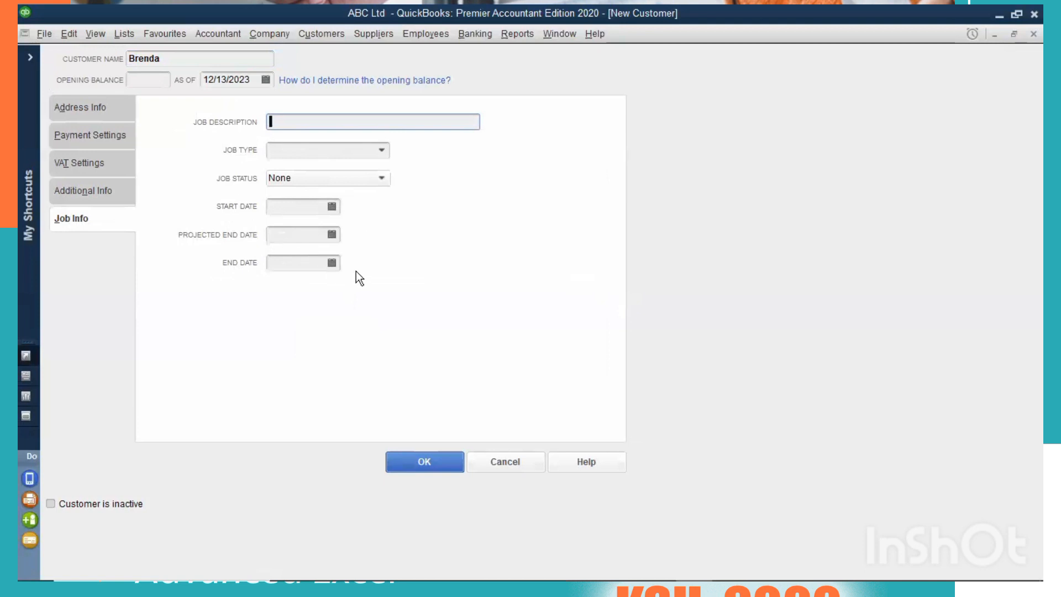
click(405, 468)
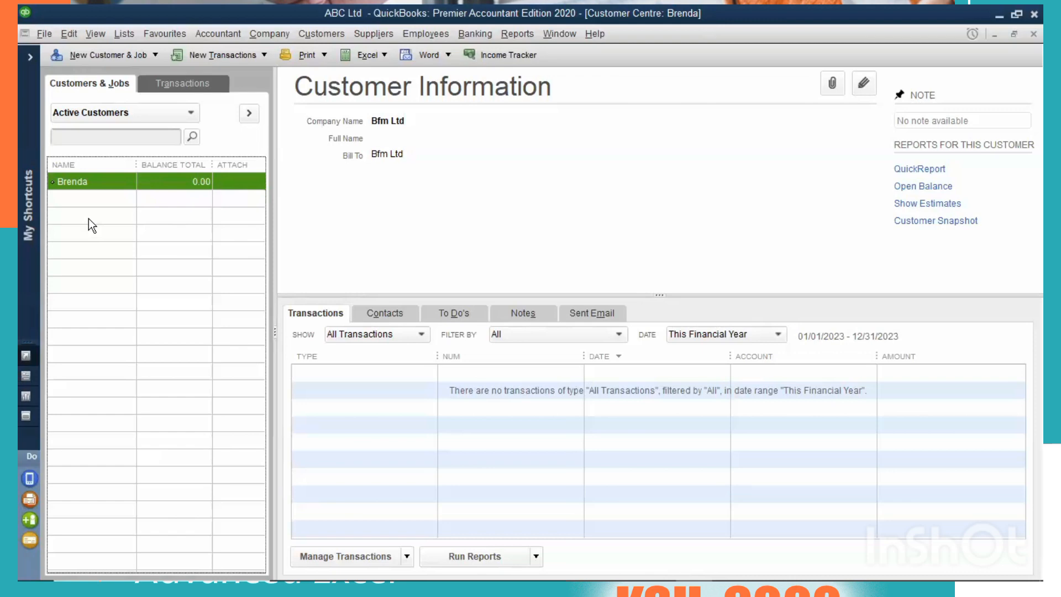
Start another new customer record from the customer list and enter the customer's full name.
right_click(110, 222)
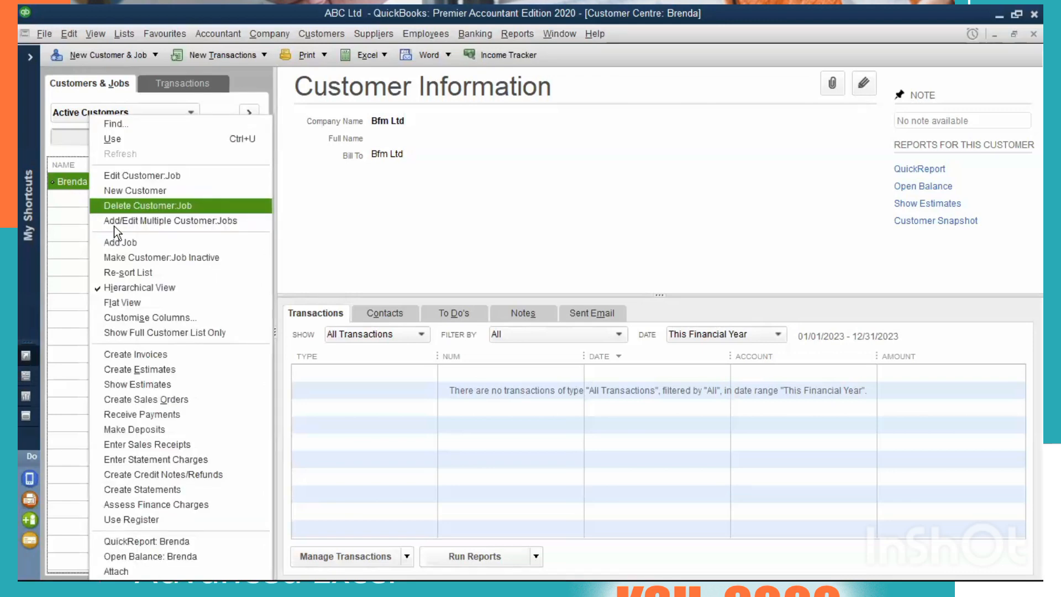
click(138, 193)
key(Escape)
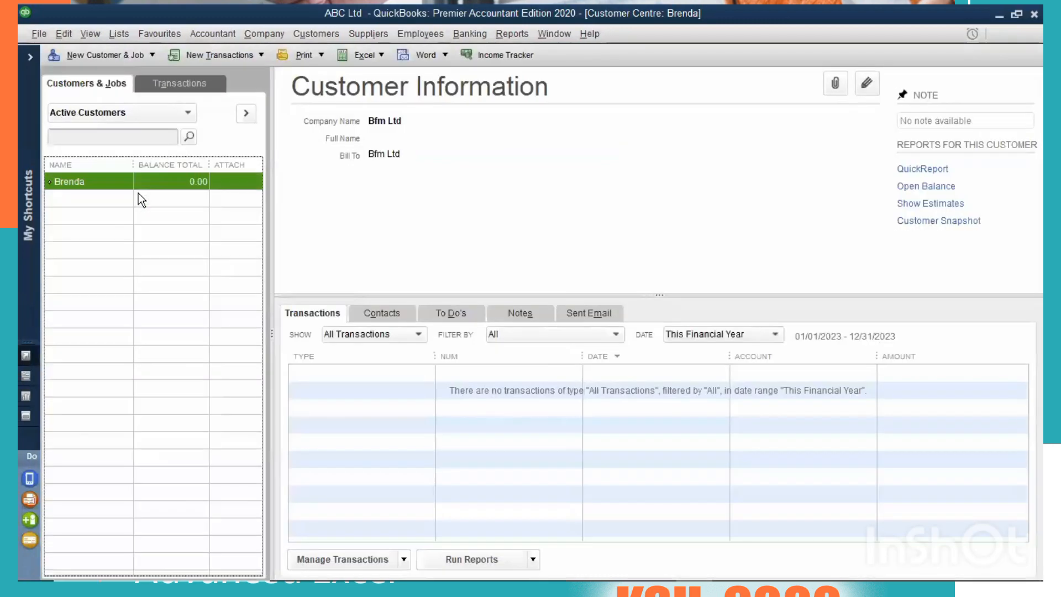
key(ctrl+n)
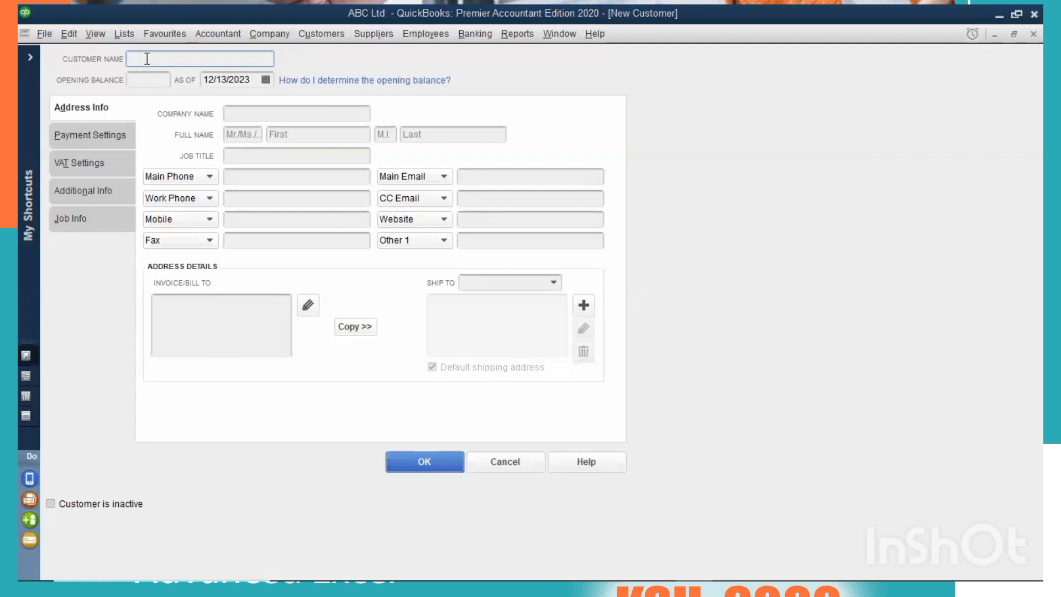
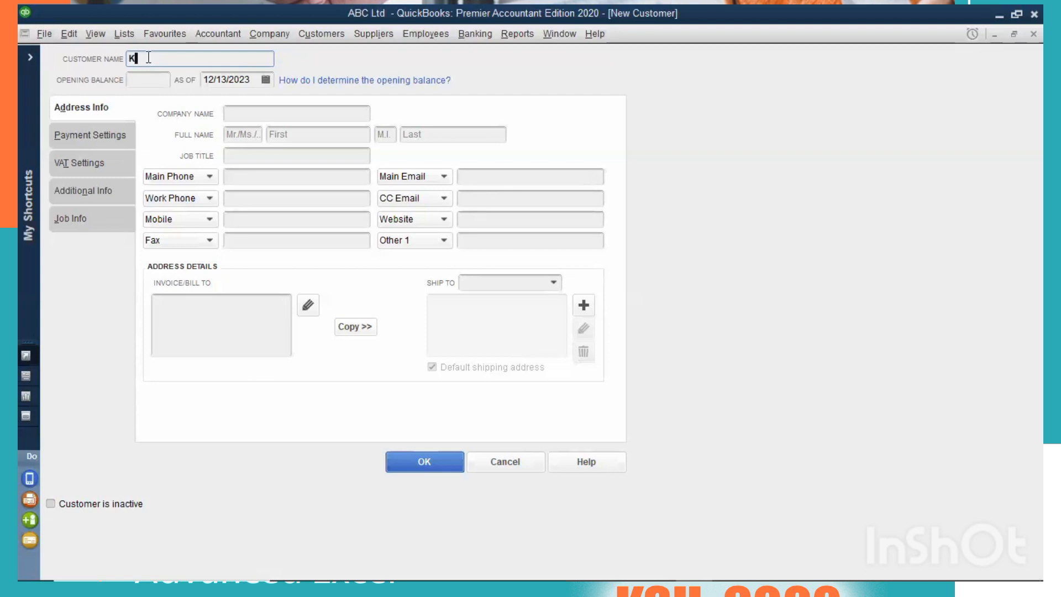
Save the second customer record with the opening balance, company name and job title left blank.
click(147, 80)
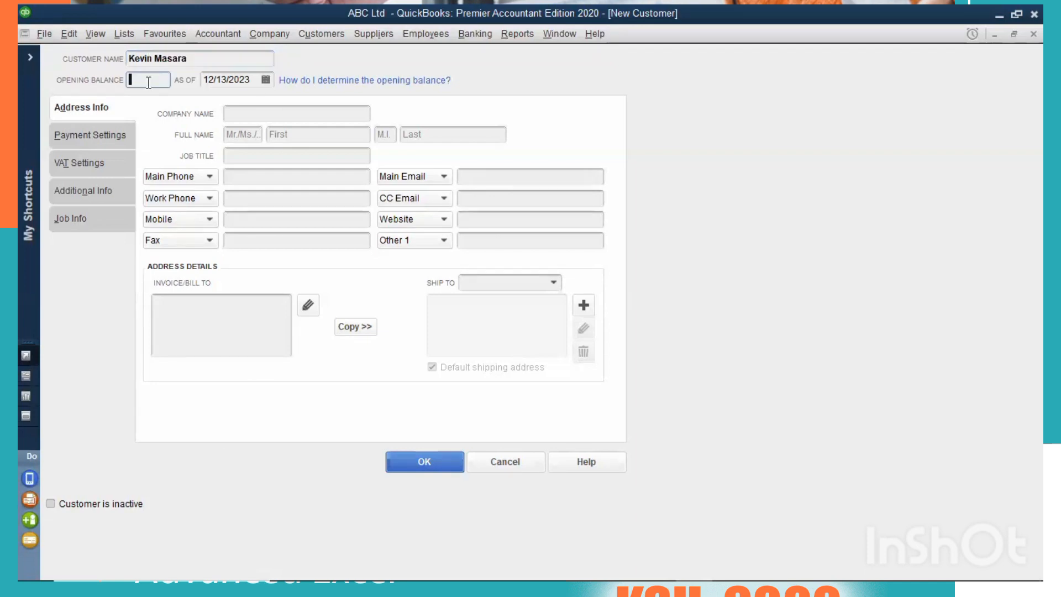
click(291, 109)
click(289, 156)
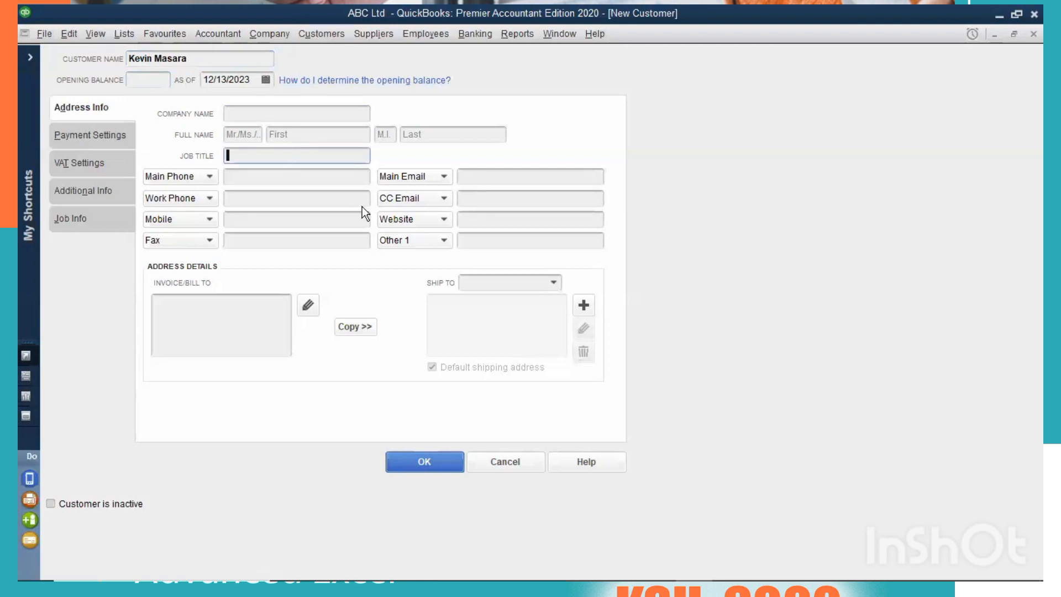
click(357, 329)
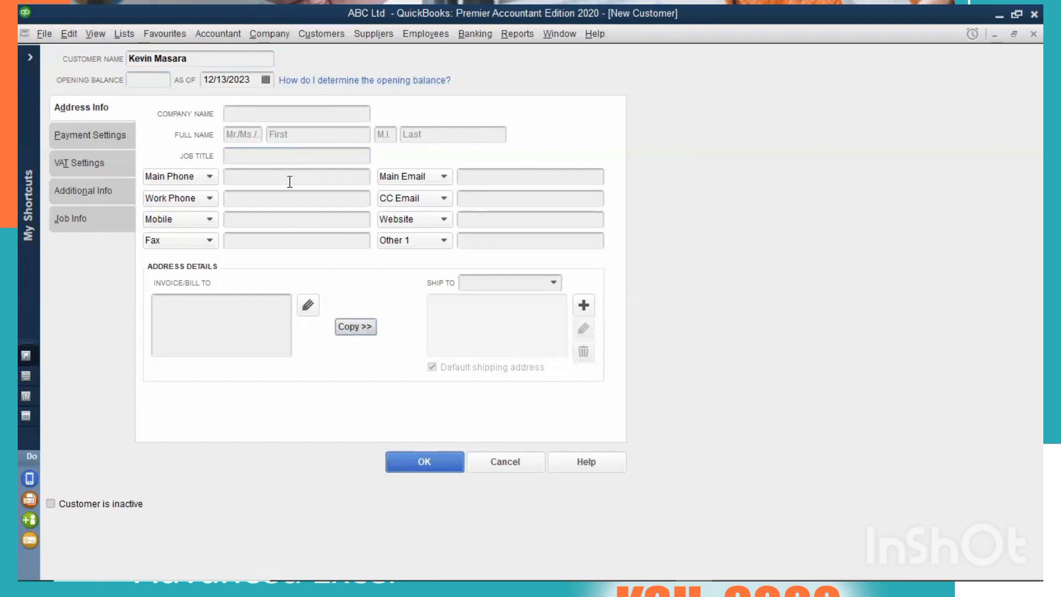
click(423, 461)
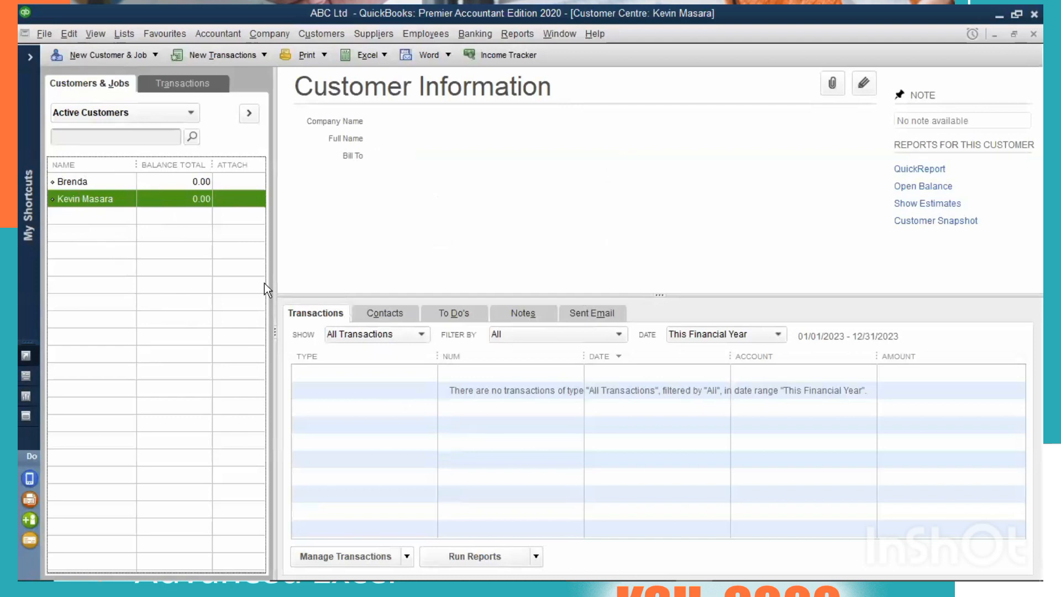
click(435, 482)
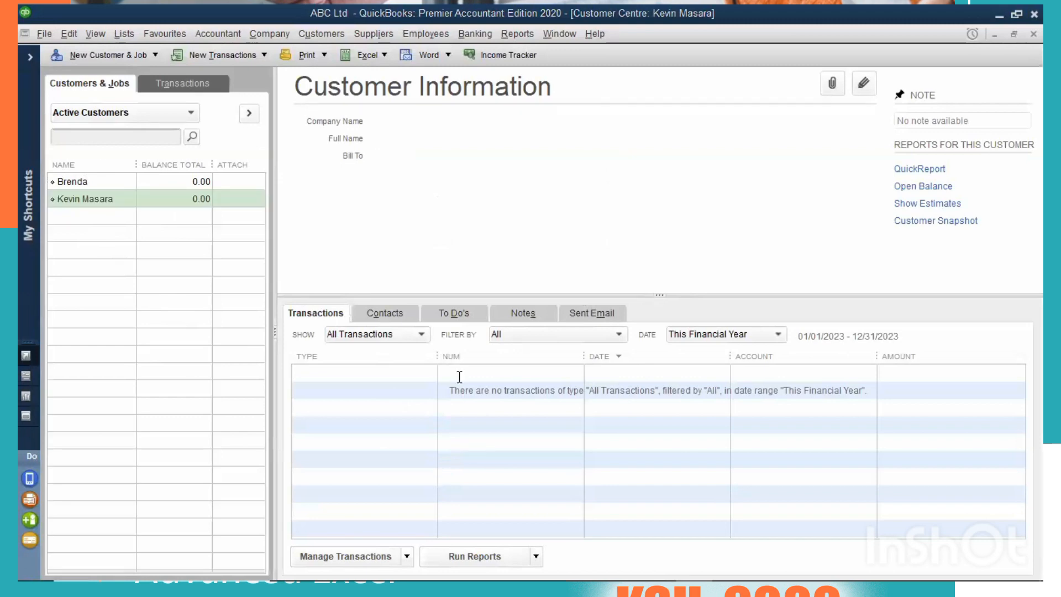